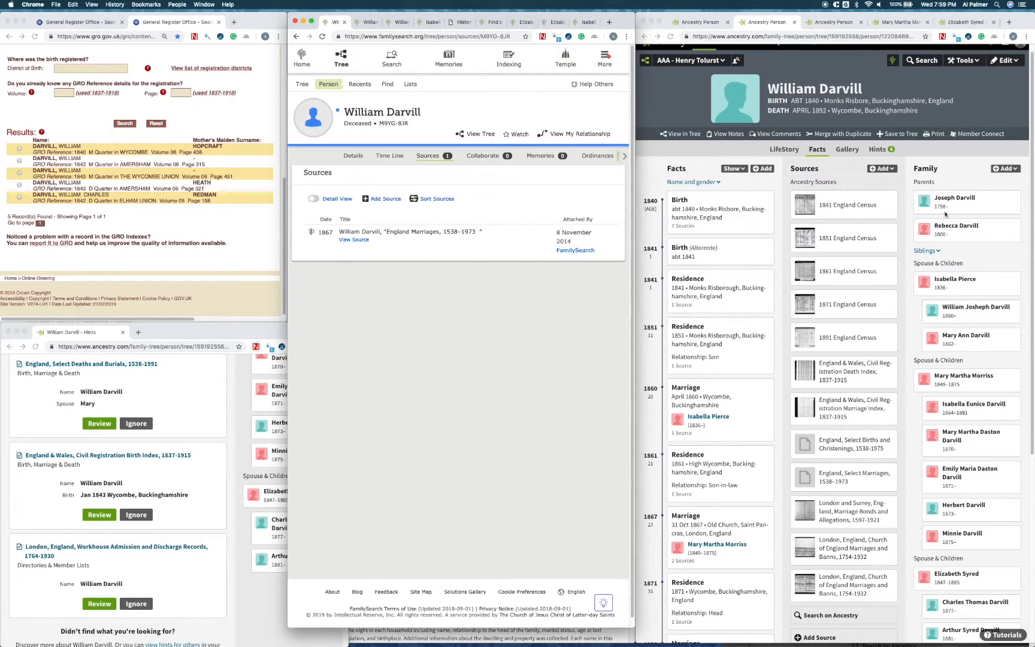
Step: Review the FamilySearch match candidates for the husband's Ancestry profile, and close the match list without connecting anyone
{"action": "left_click", "coordinate": [914, 82]}
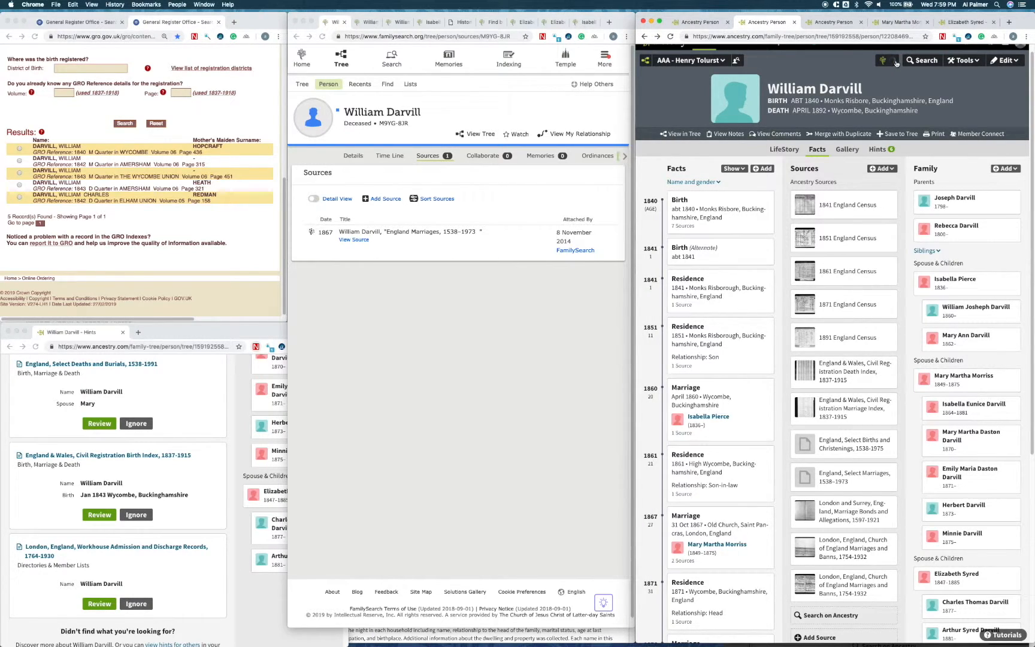
{"action": "left_click", "coordinate": [896, 63]}
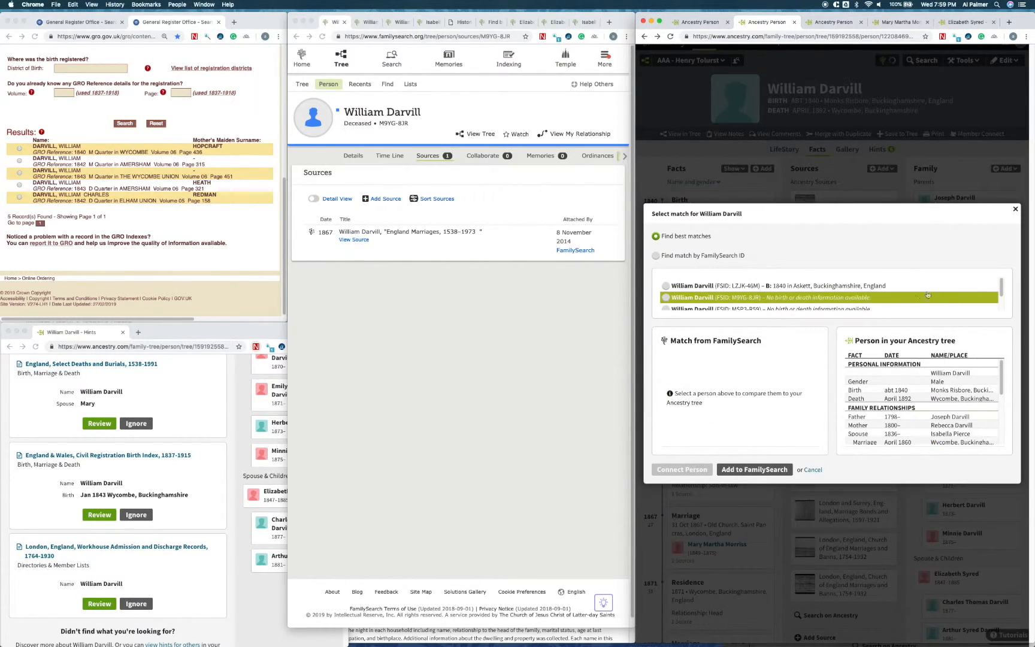
{"action": "scroll", "coordinate": [1002, 294], "scroll_direction": "down", "scroll_amount": 2}
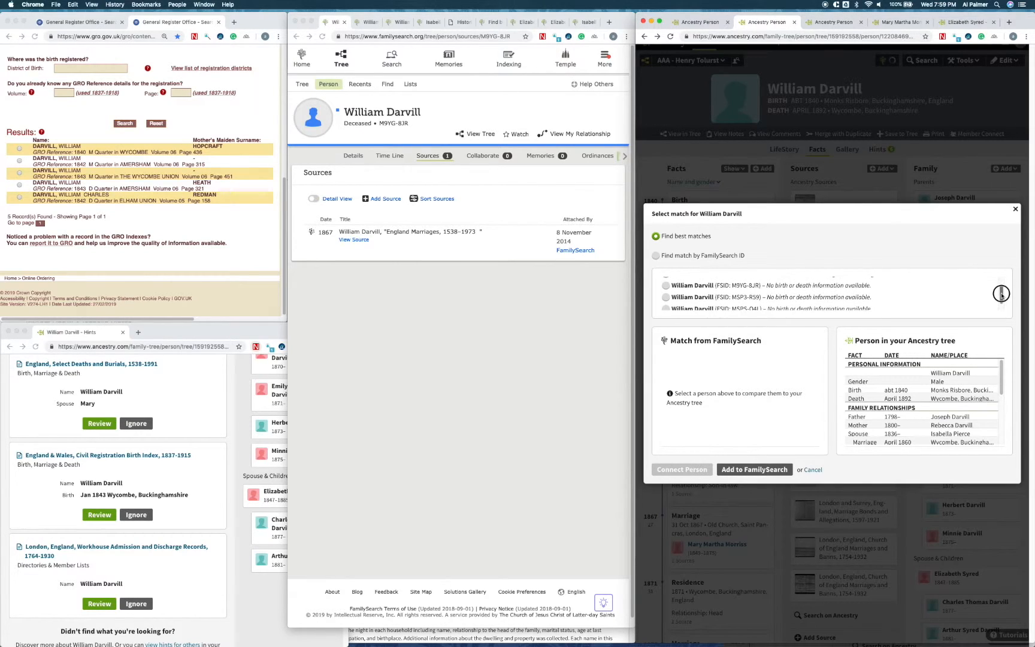
{"action": "left_click_drag", "start_coordinate": [1001, 293], "coordinate": [1002, 298]}
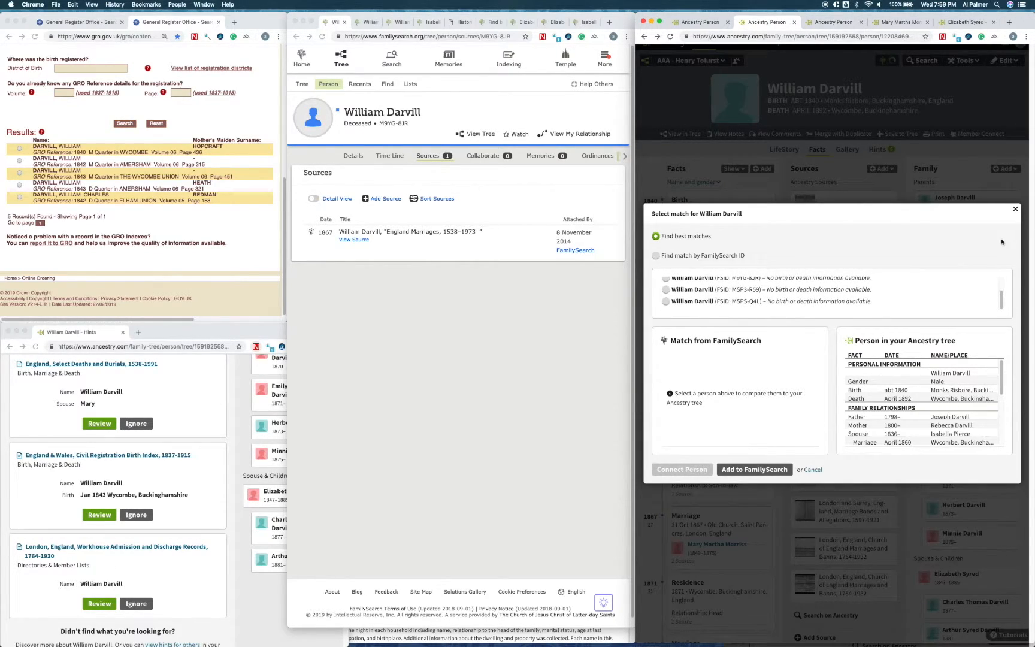
{"action": "left_click", "coordinate": [1015, 209]}
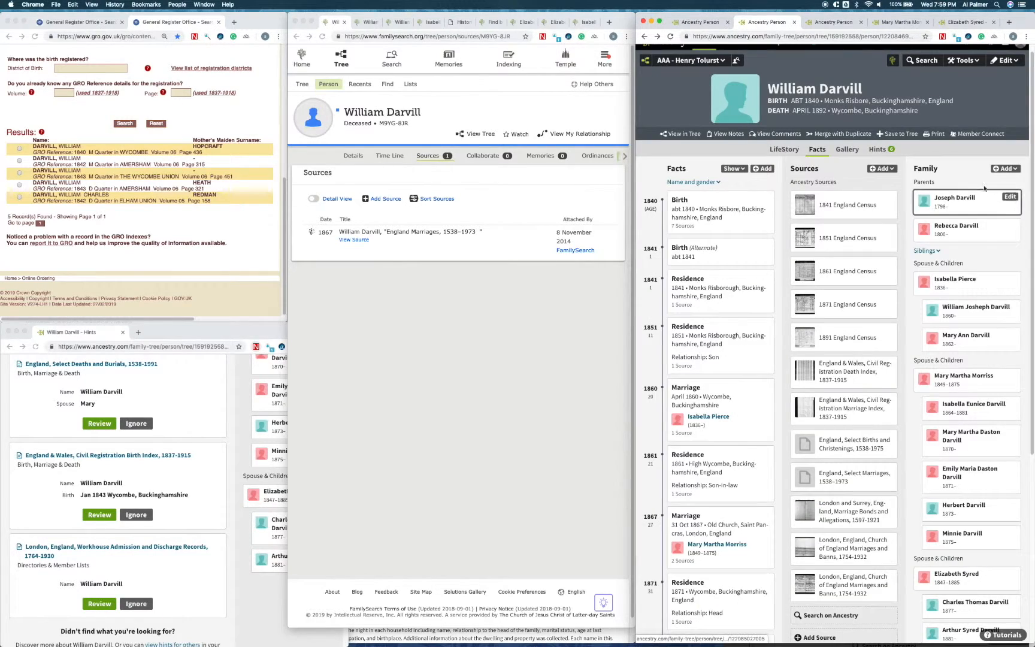
Step: Check the FamilySearch match candidates for the first wife's Ancestry profile, and close the list without connecting anyone
{"action": "left_click", "coordinate": [836, 26]}
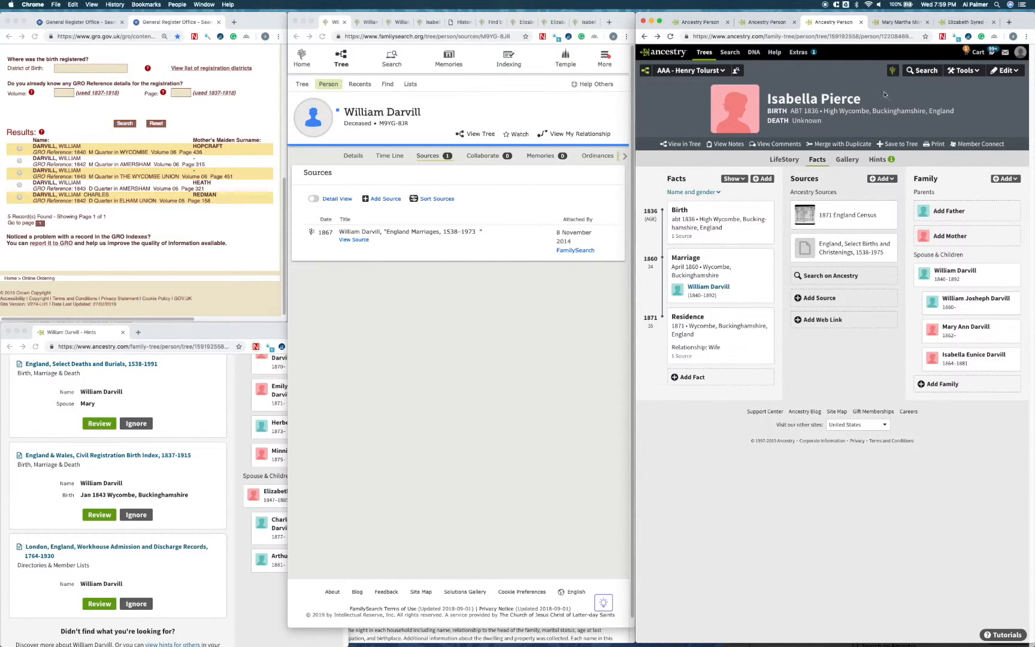
{"action": "left_click", "coordinate": [884, 72]}
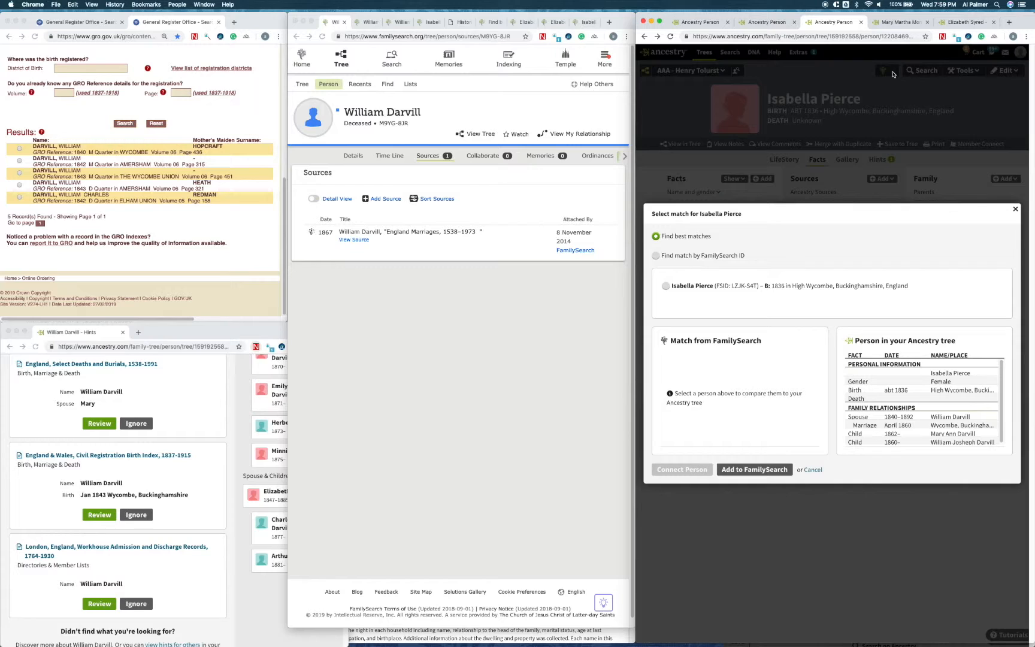
{"action": "left_click", "coordinate": [1016, 210]}
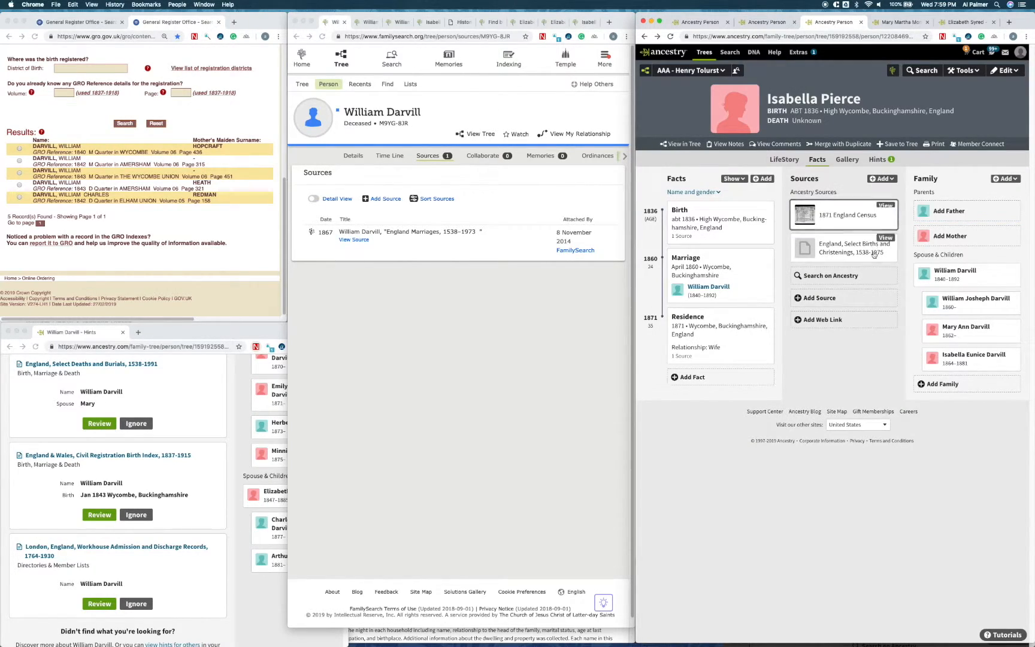
Step: Review the FamilySearch match candidates for the second wife's Ancestry profile, and dismiss the list without connecting anyone
{"action": "left_click", "coordinate": [893, 23]}
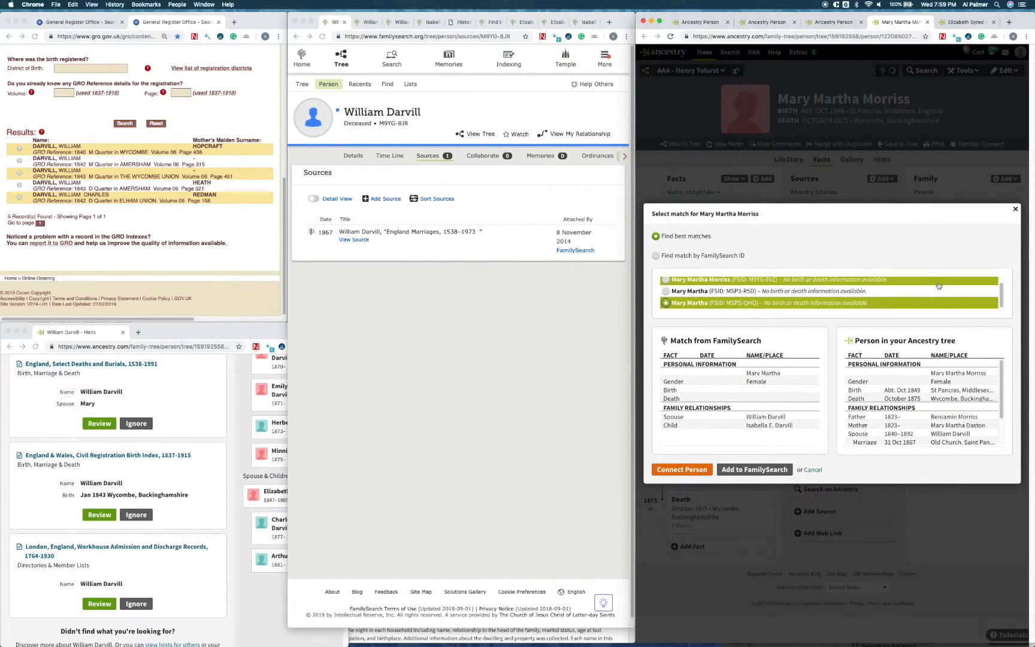
{"action": "scroll", "coordinate": [939, 286], "scroll_direction": "up", "scroll_amount": 2}
{"action": "scroll", "coordinate": [939, 287], "scroll_direction": "down", "scroll_amount": 2}
{"action": "scroll", "coordinate": [938, 287], "scroll_direction": "up", "scroll_amount": 1}
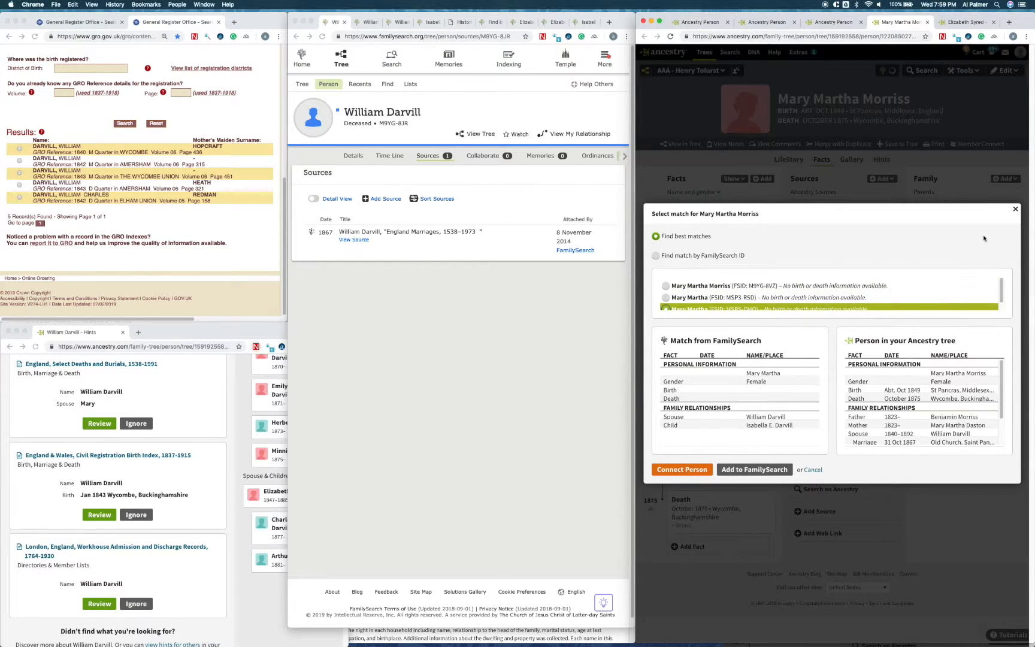
{"action": "left_click", "coordinate": [1013, 211]}
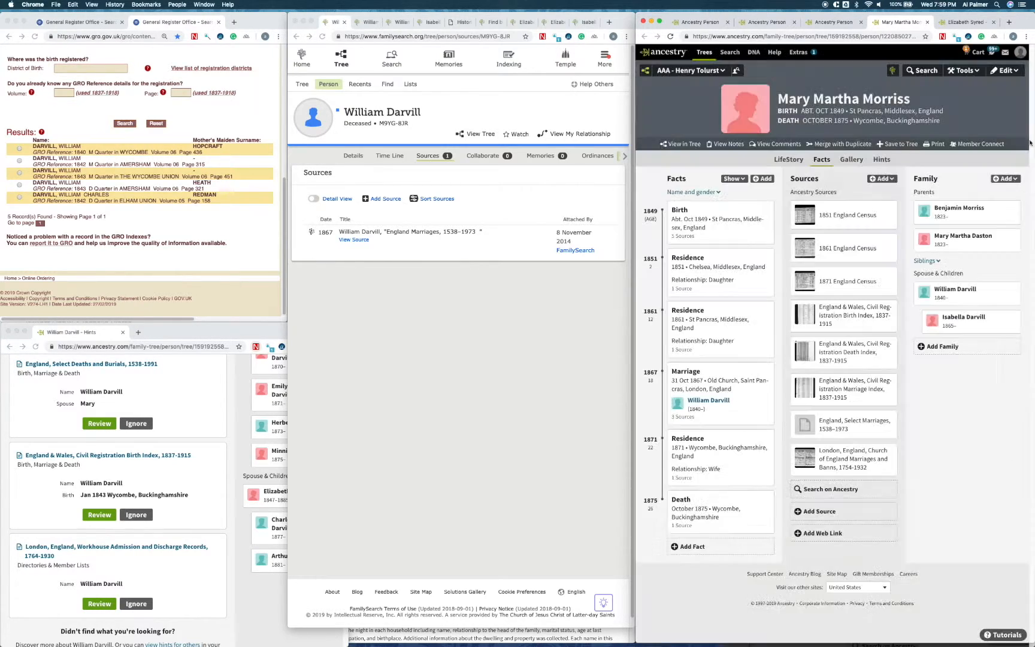
Step: Look through the FamilySearch match candidates for the third wife's Ancestry profile, and close the list without connecting anyone
{"action": "left_click", "coordinate": [964, 22]}
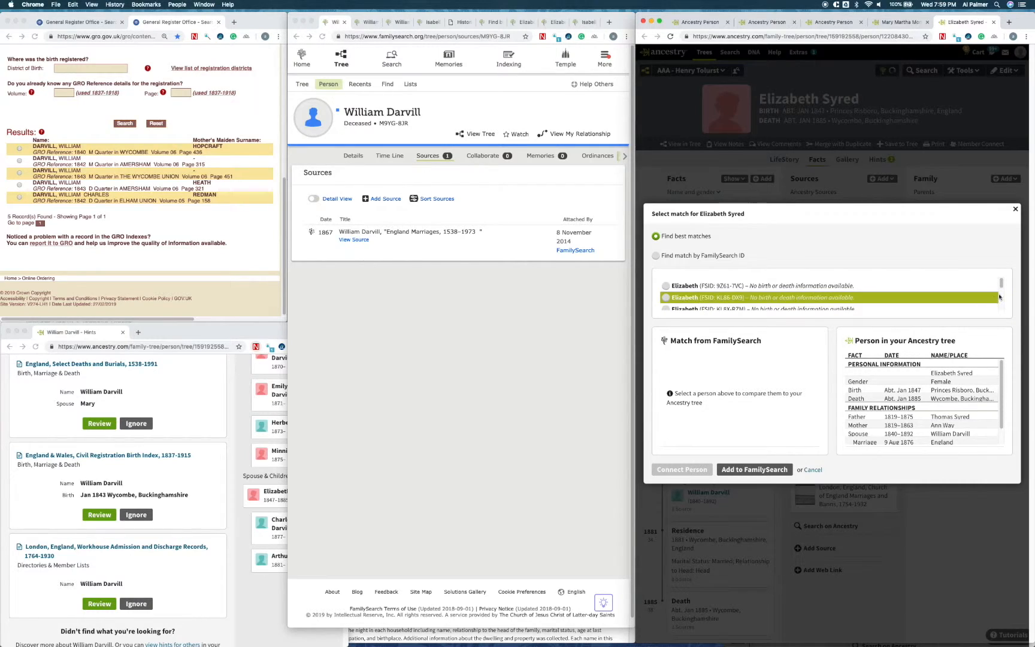
{"action": "scroll", "coordinate": [1001, 285], "scroll_direction": "down", "scroll_amount": 5}
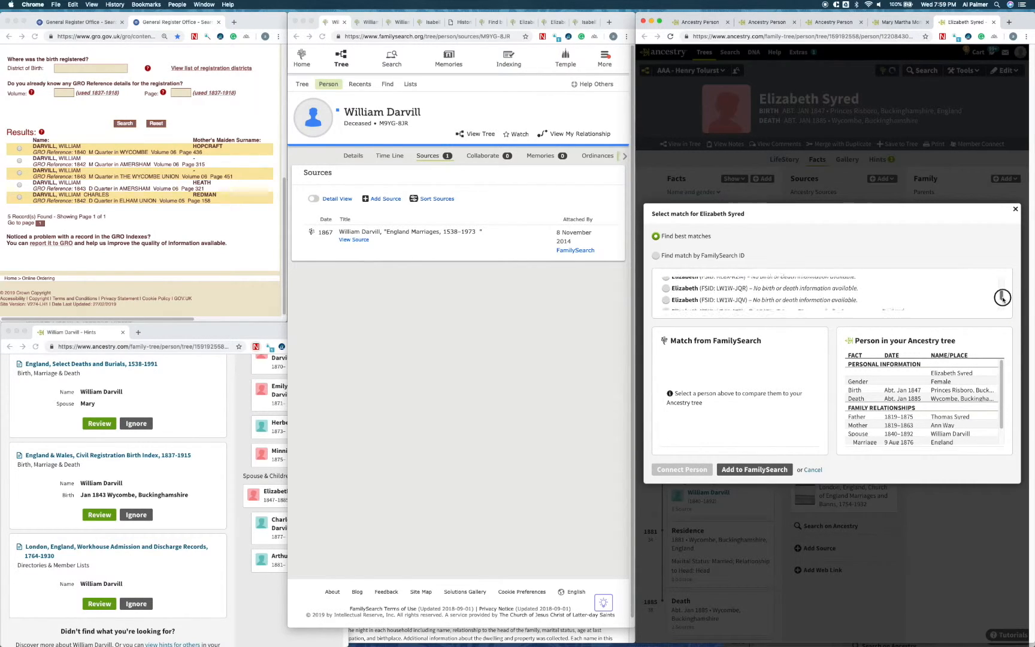
{"action": "scroll", "coordinate": [1004, 300], "scroll_direction": "up", "scroll_amount": 5}
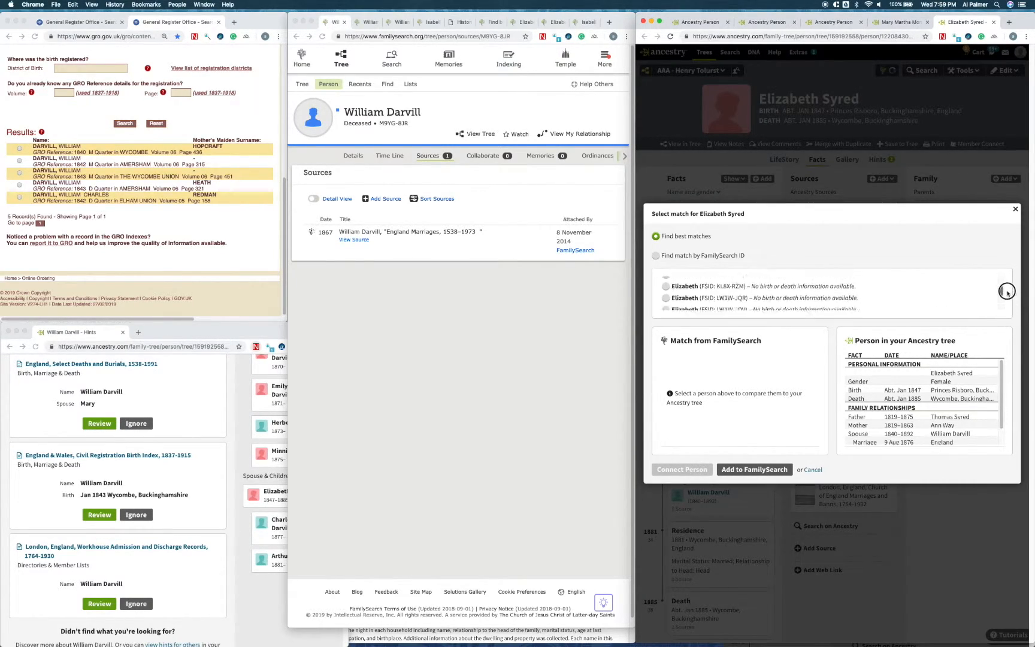
{"action": "left_click", "coordinate": [1014, 209]}
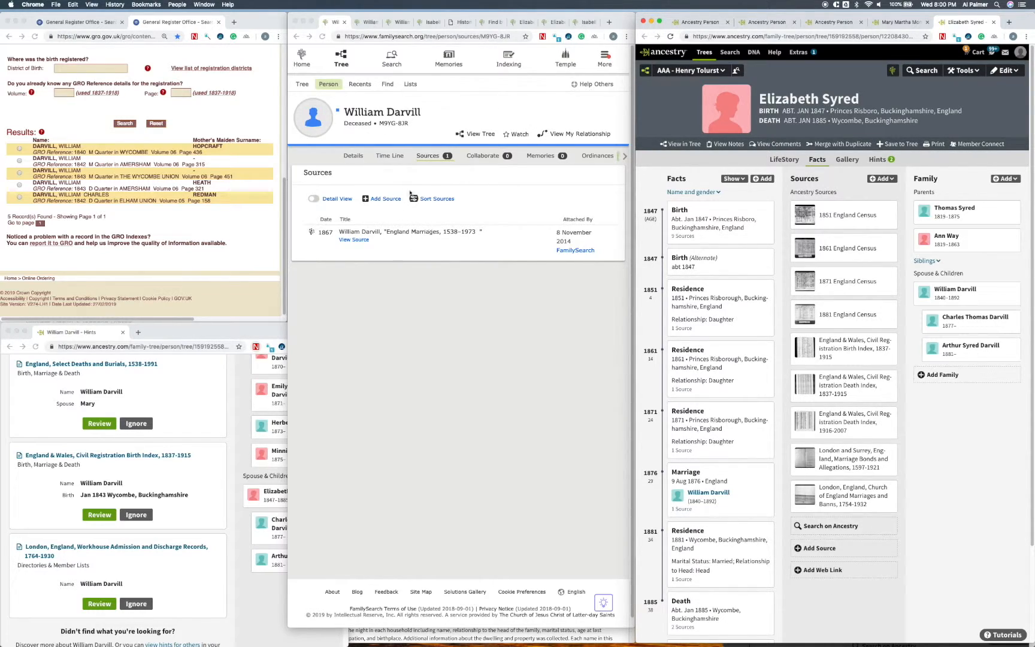
Step: On FamilySearch, view the husband's person details and compare the christening sources on his two other same-named person pages
{"action": "left_click", "coordinate": [362, 158]}
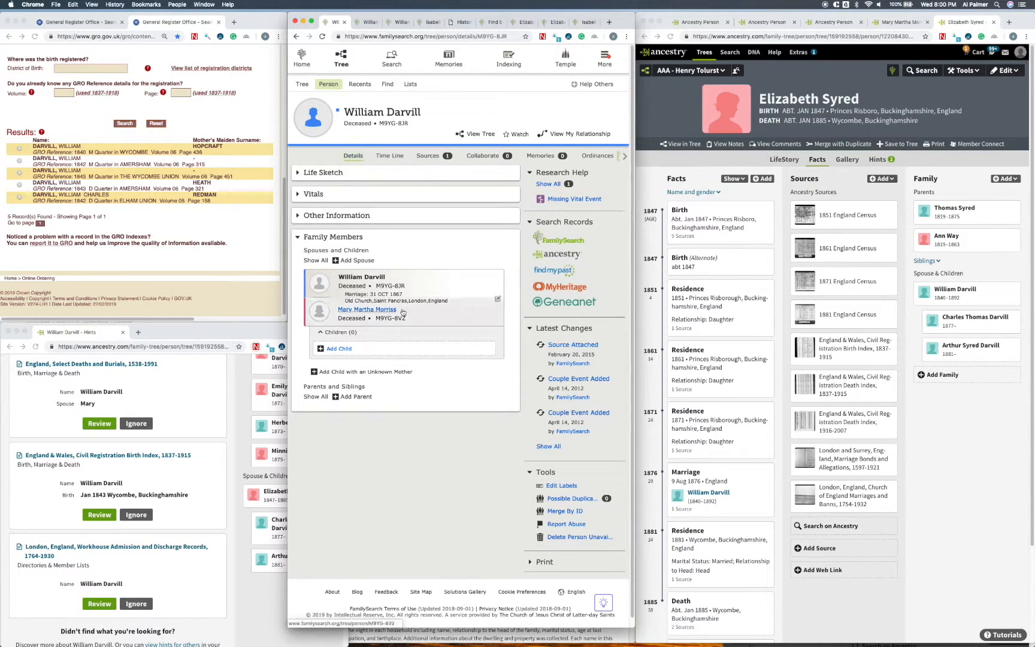
{"action": "left_click", "coordinate": [372, 25]}
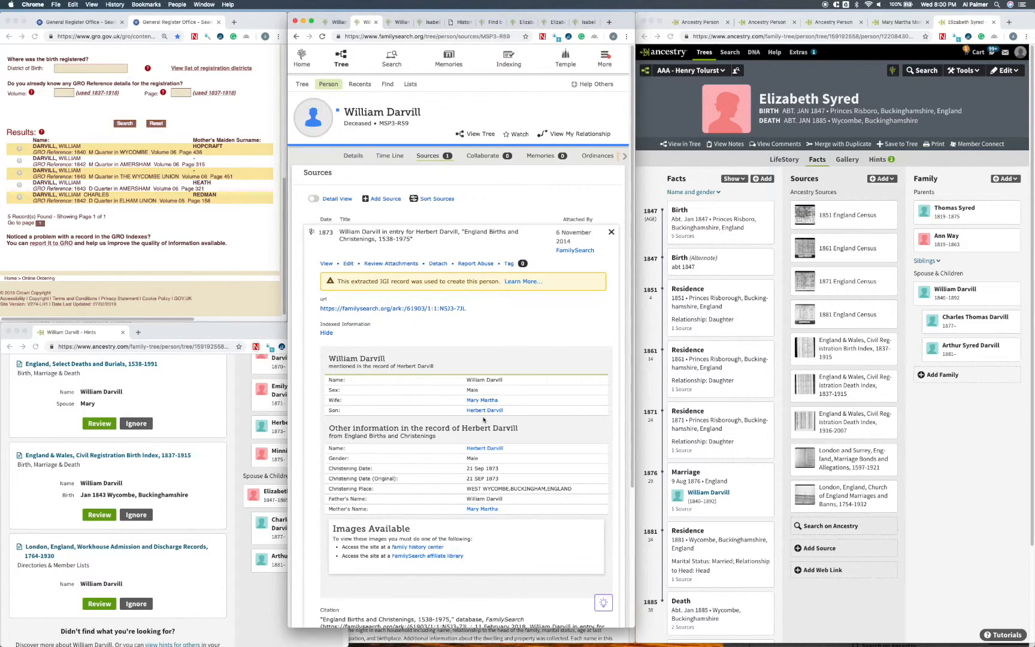
{"action": "left_click", "coordinate": [400, 26]}
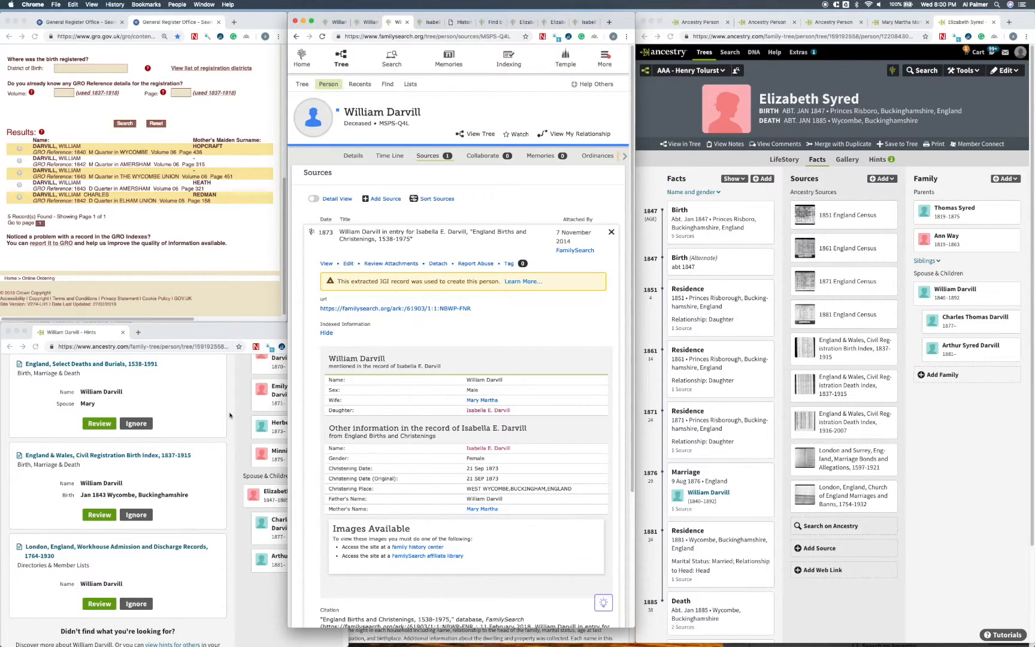
Step: Bring the husband's record hints to the front, check his eldest daughter's Ancestry profile from the second marriage, and return to his profile
{"action": "scroll", "coordinate": [240, 419], "scroll_direction": "up", "scroll_amount": 1}
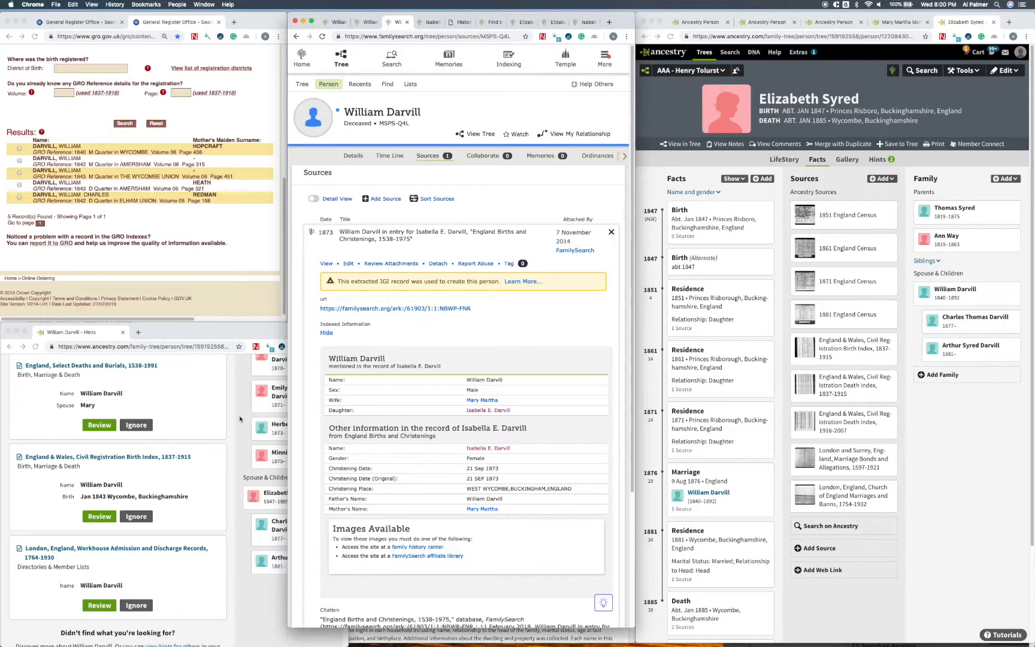
{"action": "left_click", "coordinate": [240, 419]}
{"action": "left_click", "coordinate": [699, 23]}
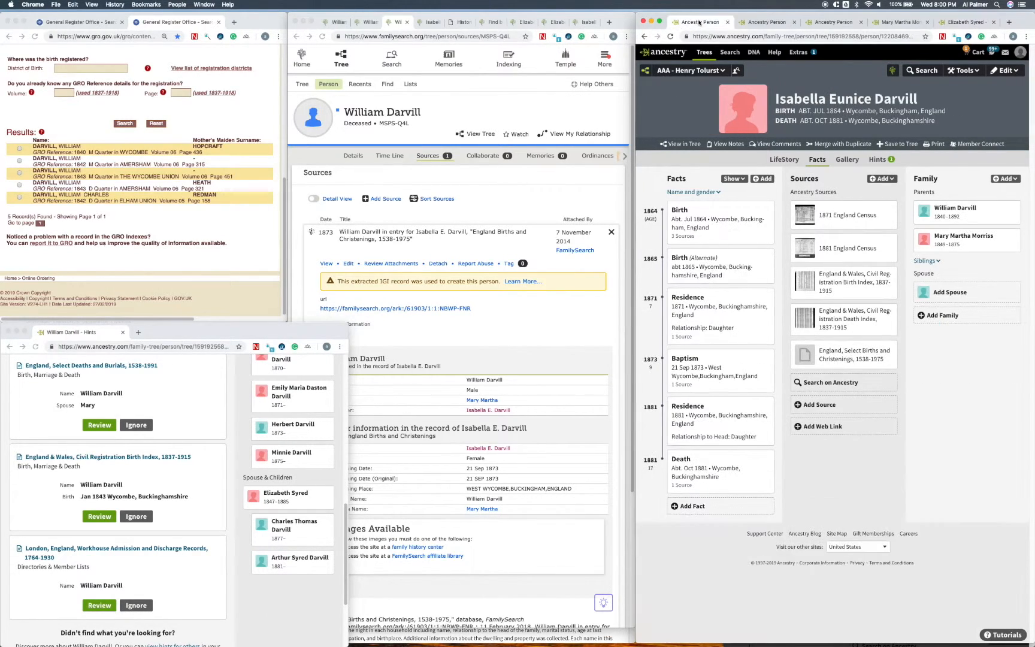
{"action": "left_click", "coordinate": [764, 23]}
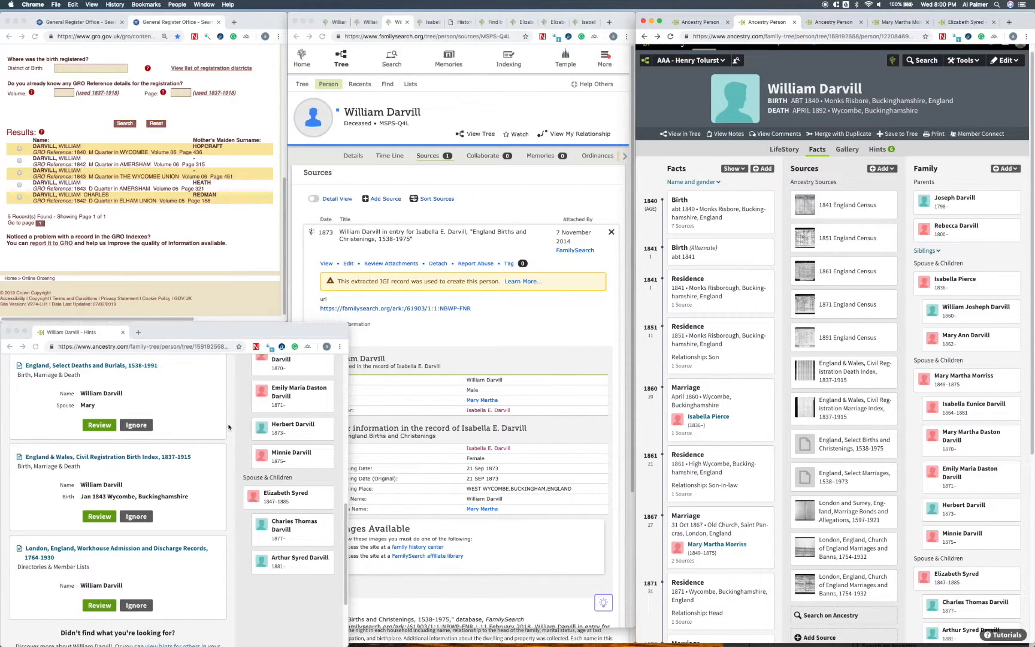
Step: Compare the husband's civil registration birth index hint with the General Register Office birth search results
{"action": "scroll", "coordinate": [225, 395], "scroll_direction": "down", "scroll_amount": 1}
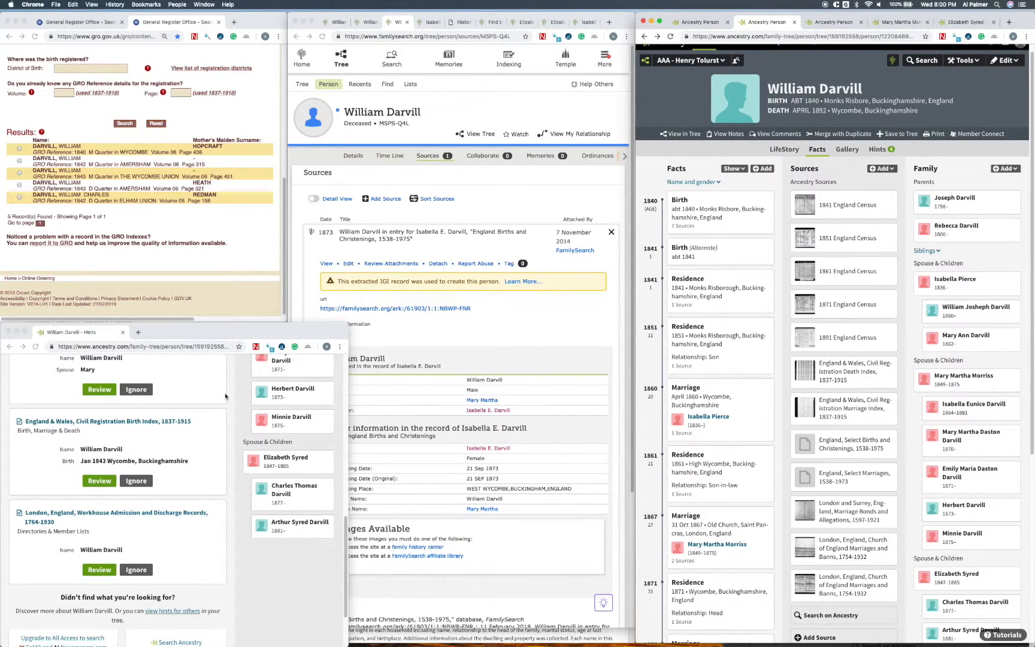
{"action": "scroll", "coordinate": [225, 396], "scroll_direction": "up", "scroll_amount": 1}
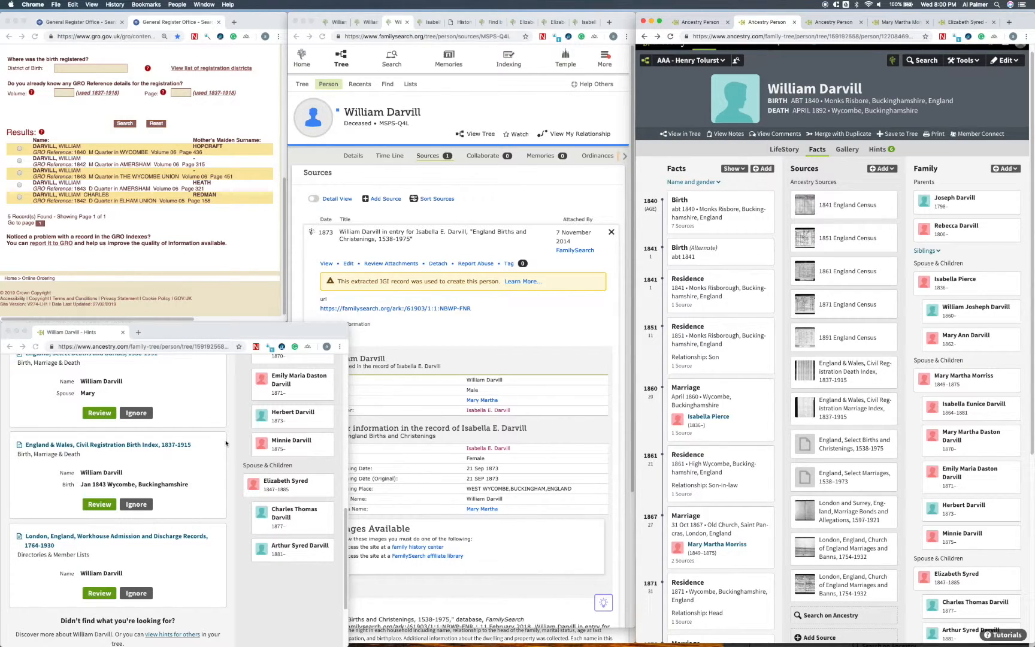
{"action": "scroll", "coordinate": [226, 443], "scroll_direction": "up", "scroll_amount": 1}
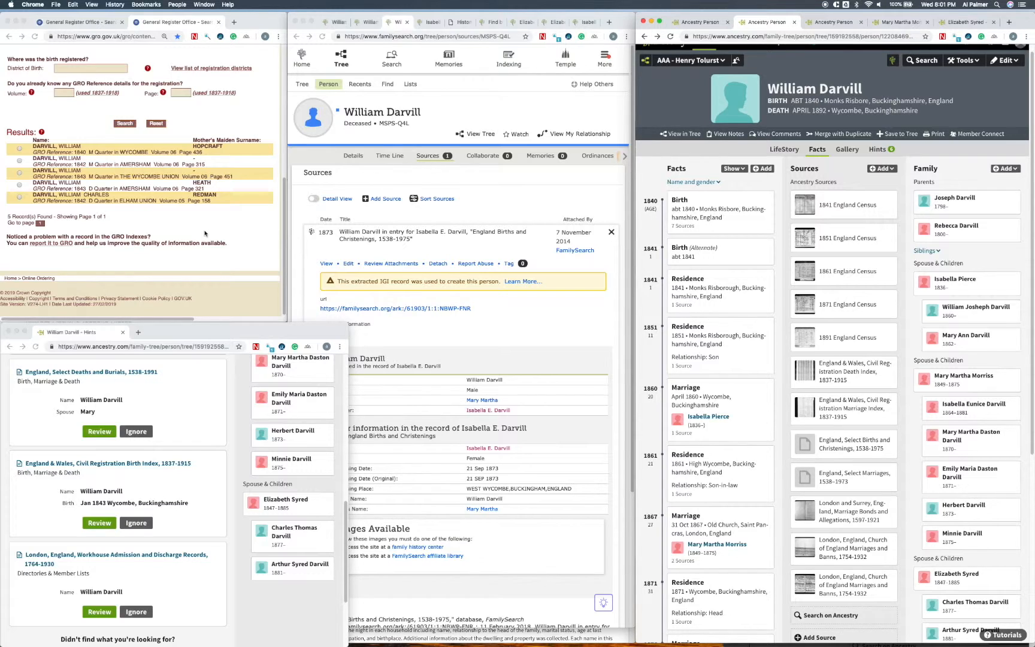
{"action": "scroll", "coordinate": [205, 233], "scroll_direction": "up", "scroll_amount": 2}
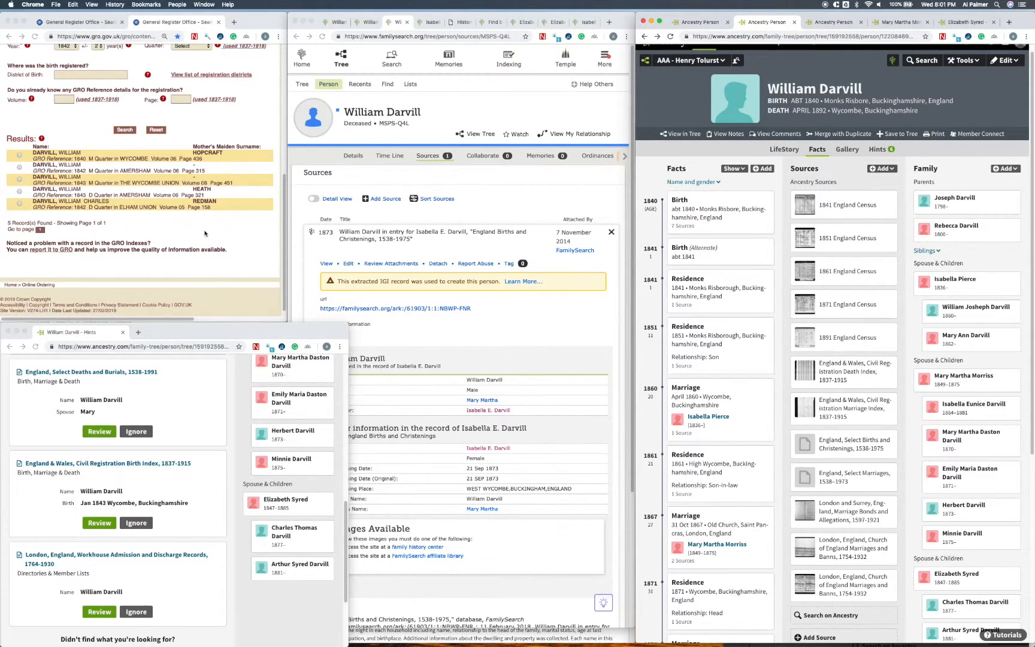
{"action": "scroll", "coordinate": [204, 233], "scroll_direction": "up", "scroll_amount": 1}
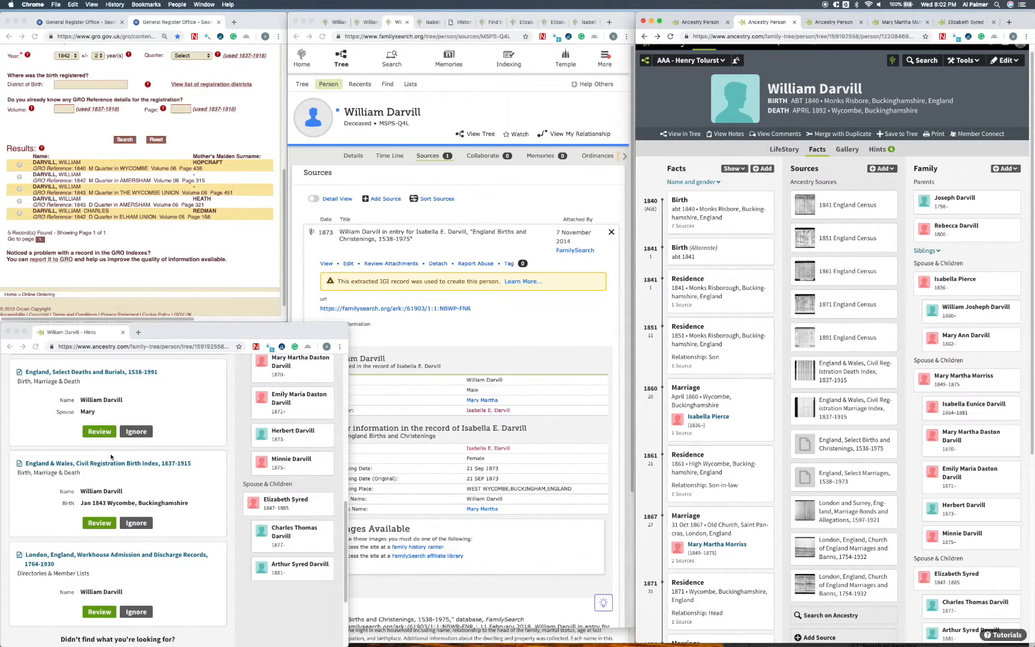
Step: Open the 1861 England Census hint for review in a new window, and place it over the FamilySearch page
{"action": "scroll", "coordinate": [217, 434], "scroll_direction": "up", "scroll_amount": 3}
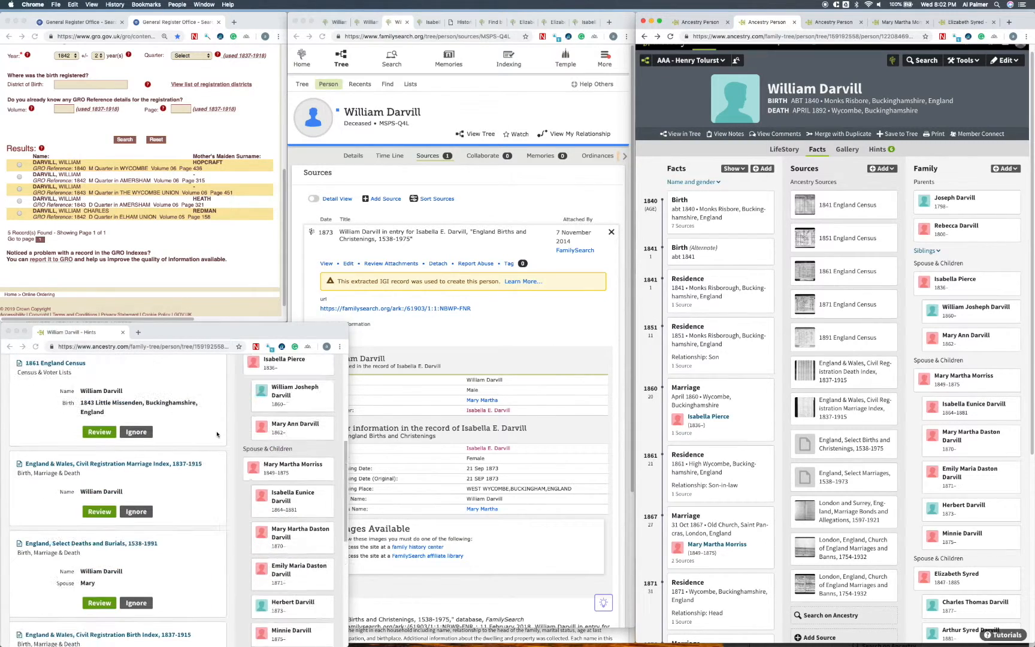
{"action": "scroll", "coordinate": [217, 434], "scroll_direction": "up", "scroll_amount": 1}
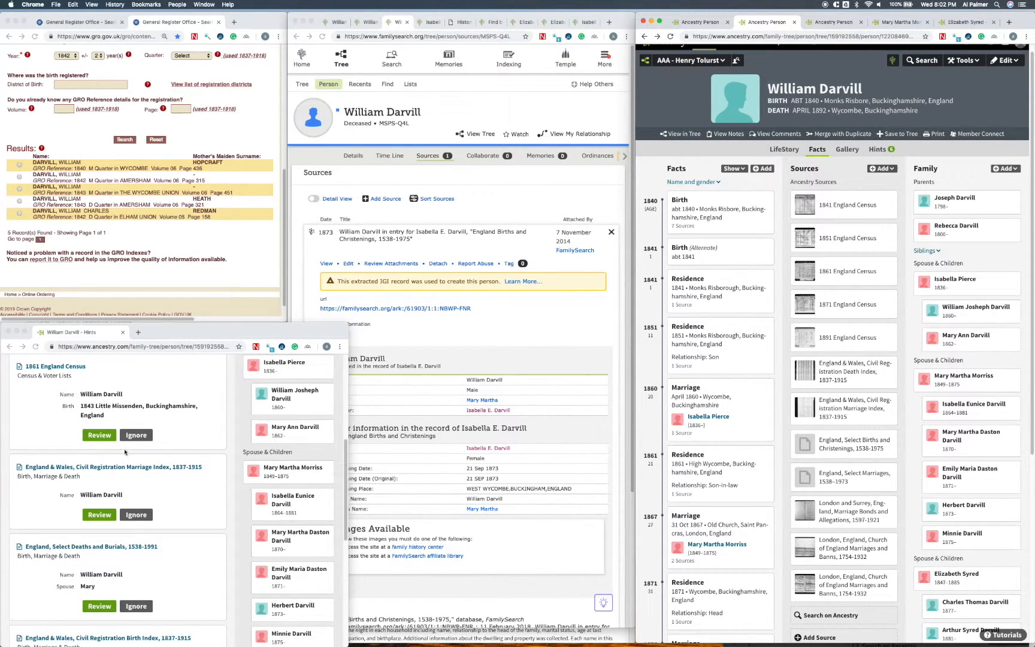
{"action": "right_click", "coordinate": [103, 438]}
{"action": "left_click", "coordinate": [109, 449]}
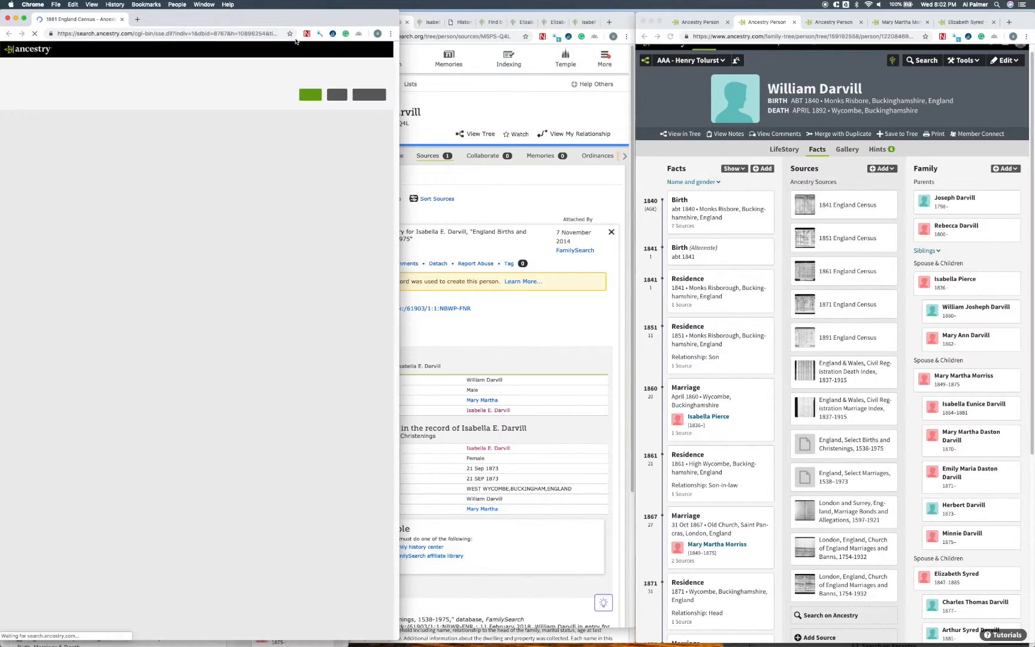
{"action": "left_click_drag", "start_coordinate": [308, 14], "coordinate": [678, 33]}
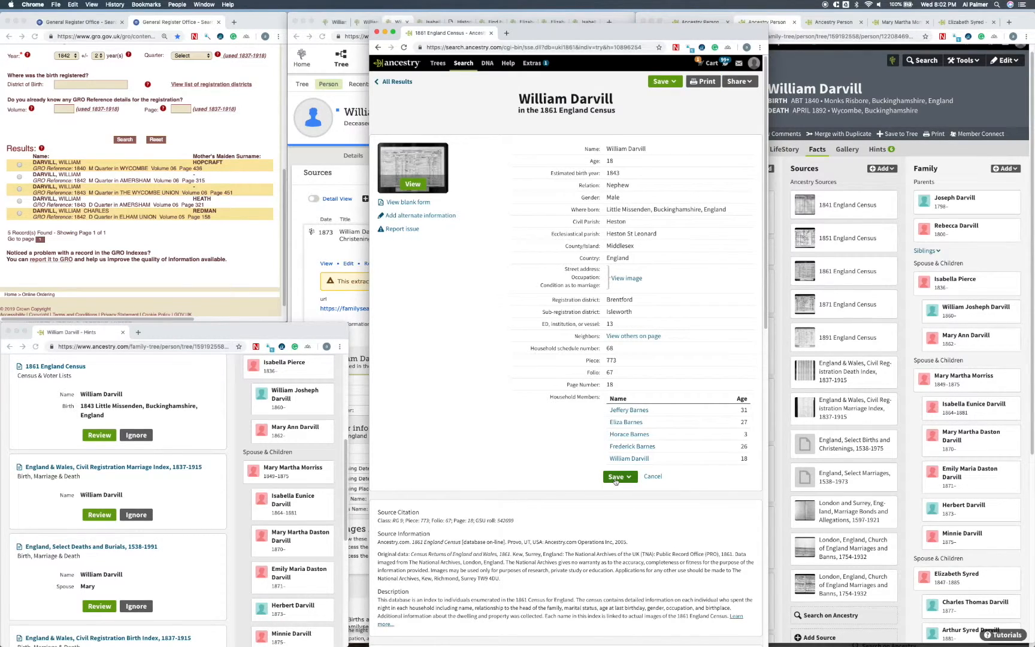
Step: Open the form for attaching the 1861 census record to someone in the tree, and close it and the record window without saving
{"action": "left_click", "coordinate": [615, 478]}
{"action": "left_click", "coordinate": [610, 502]}
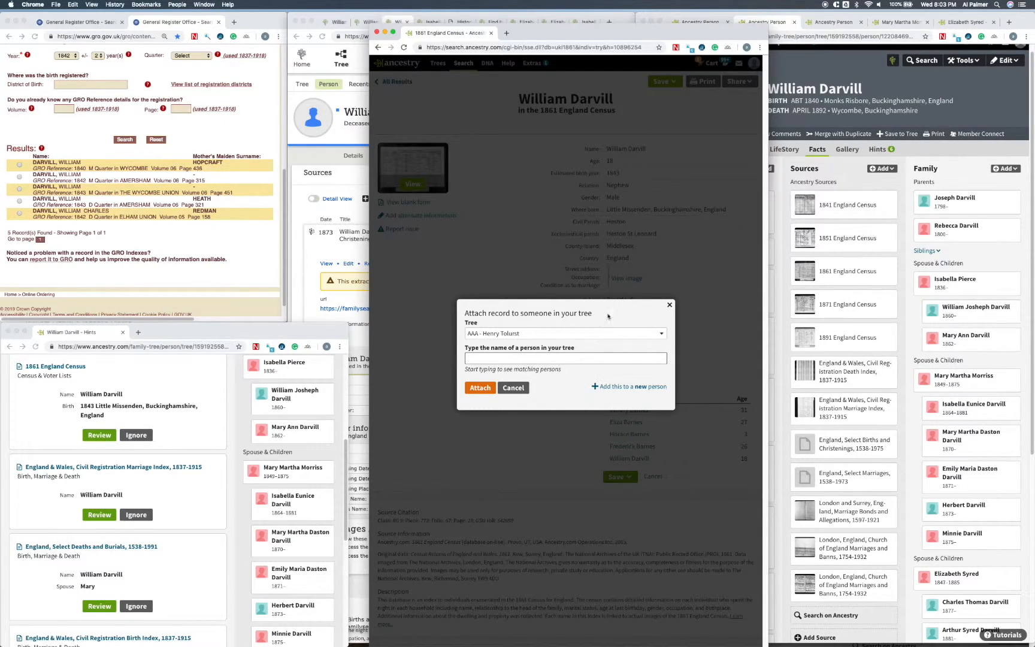
{"action": "left_click", "coordinate": [675, 309]}
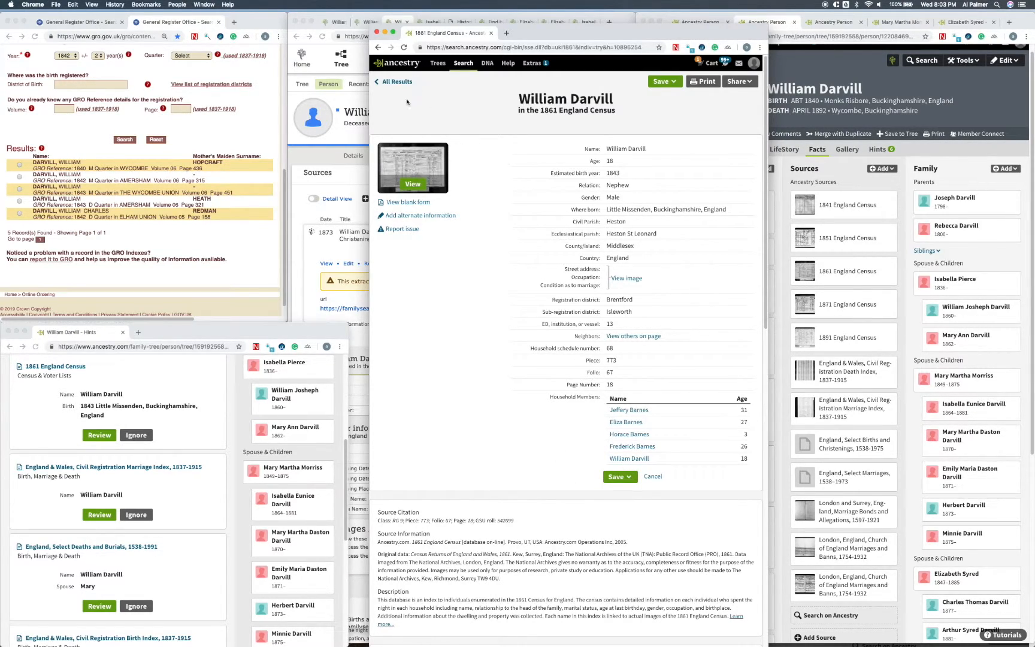
{"action": "left_click", "coordinate": [377, 32]}
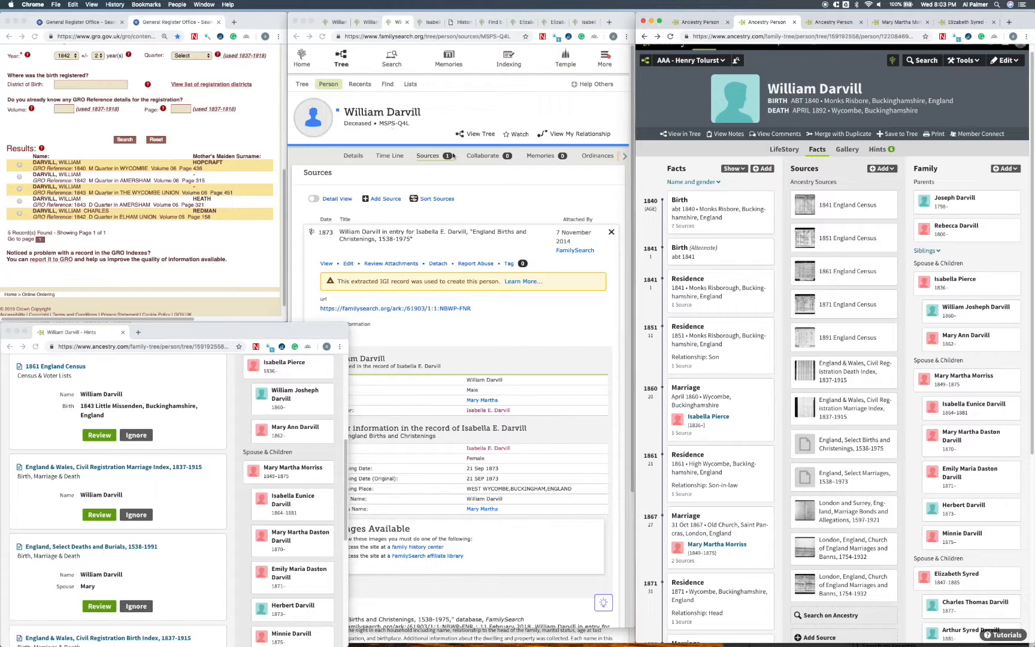
Step: On the eldest daughter's profile, start adding a new spouse and enter his first and last name
{"action": "left_click", "coordinate": [684, 27]}
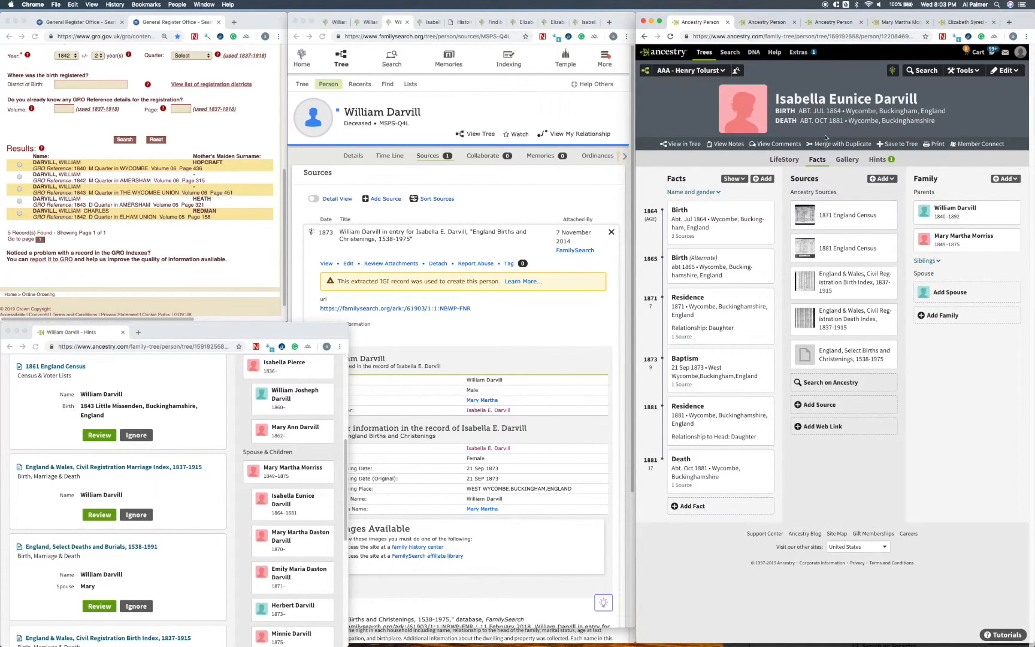
{"action": "left_click", "coordinate": [941, 297]}
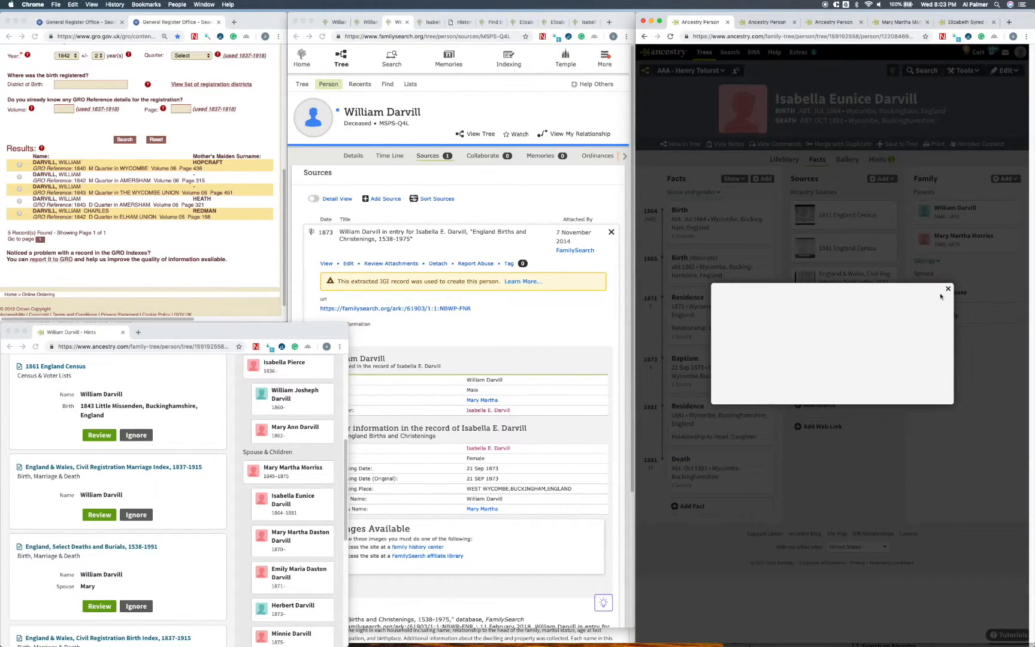
{"action": "left_click", "coordinate": [830, 294]}
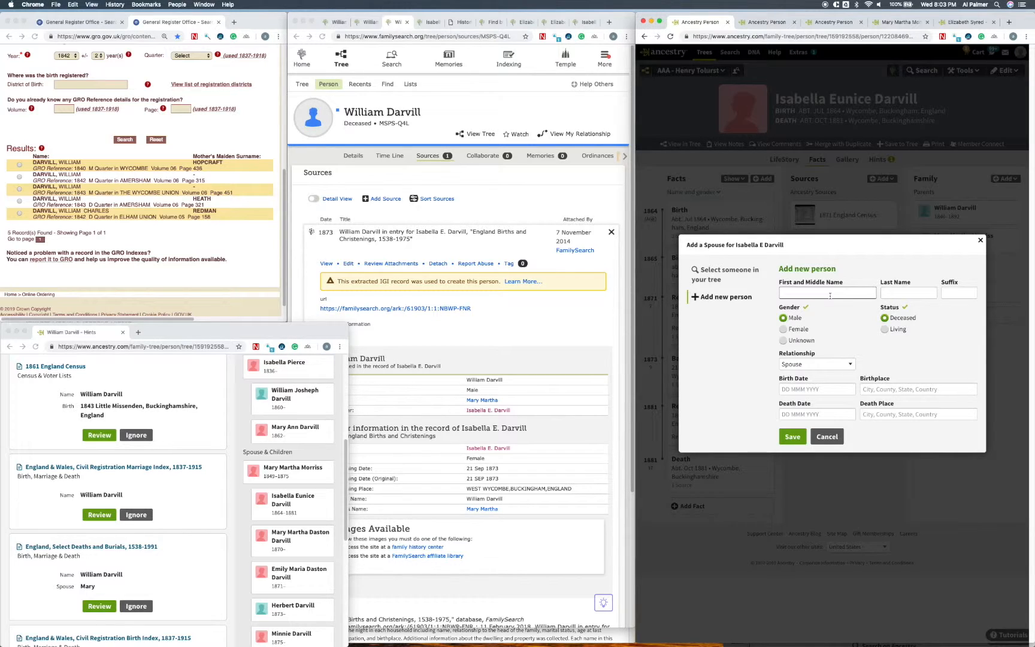
{"action": "type", "text": "William"}
{"action": "key", "text": "Tab"}
{"action": "type", "text": "Darvill"}
{"action": "key", "text": "Tab"}
{"action": "key", "text": "Tab"}
{"action": "key", "text": "Tab"}
{"action": "key", "text": "Tab"}
Step: Enter the spouse's approximate birth date, set the birthplace to Wycombe Buckinghamshire, England, and save him to the tree
{"action": "type", "text": "abt "}
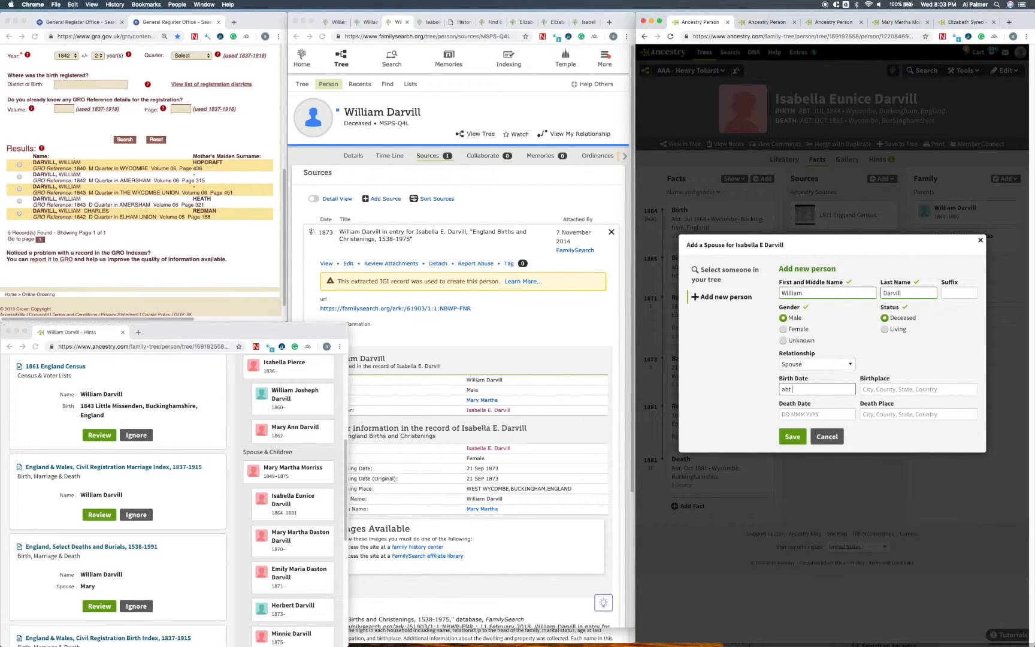
{"action": "type", "text": "M"}
{"action": "key", "text": "BackSpace"}
{"action": "type", "text": "a"}
{"action": "key", "text": "BackSpace"}
{"action": "type", "text": "jan 1843"}
{"action": "key", "text": "Tab"}
{"action": "type", "text": "wycom"}
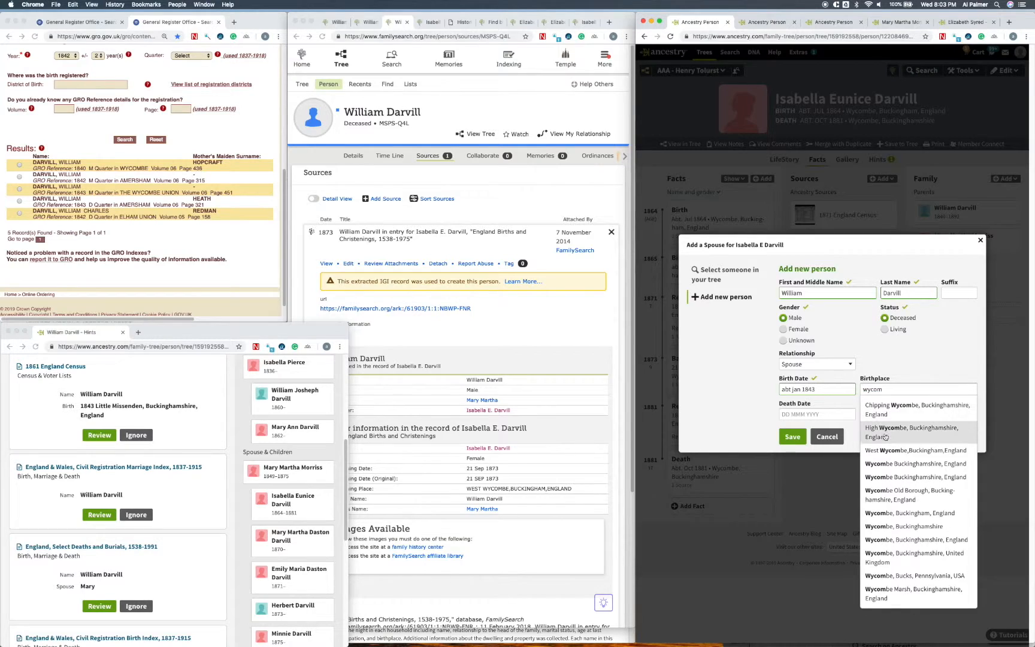
{"action": "left_click", "coordinate": [886, 465]}
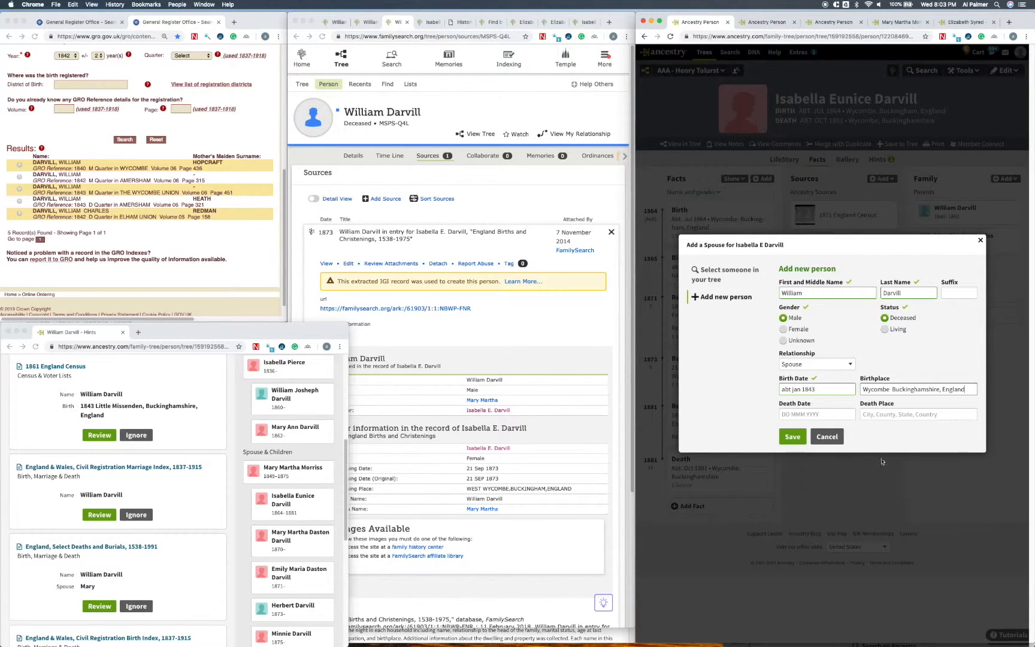
{"action": "left_click", "coordinate": [794, 437]}
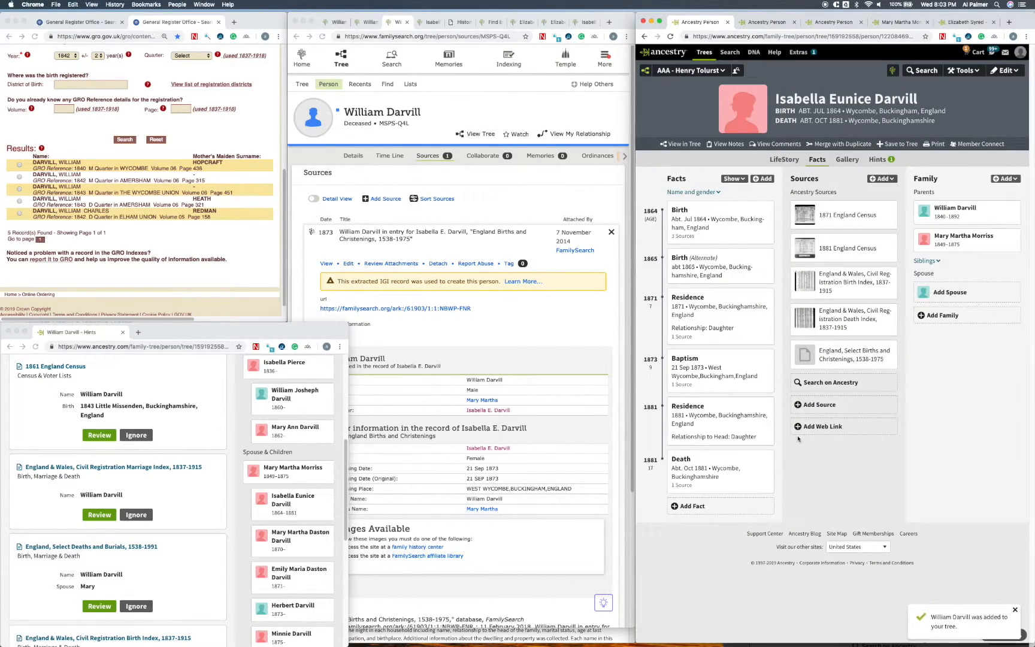
Step: Open the new spouse's profile in a separate window over the FamilySearch page and search Ancestry records for him
{"action": "right_click", "coordinate": [944, 290]}
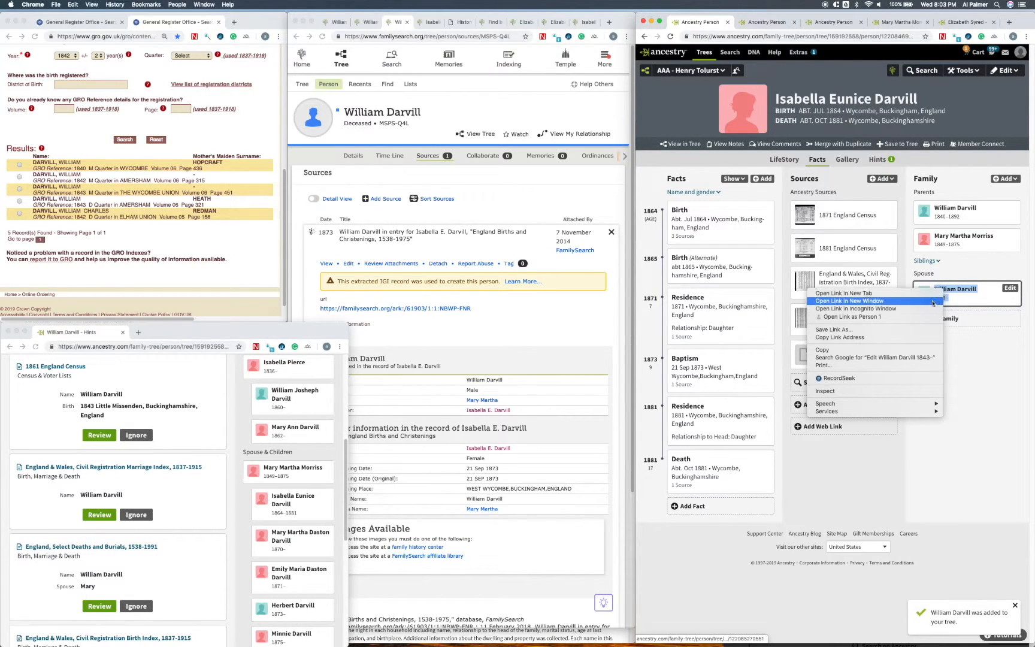
{"action": "left_click", "coordinate": [844, 301]}
{"action": "left_click_drag", "start_coordinate": [273, 21], "coordinate": [612, 128]}
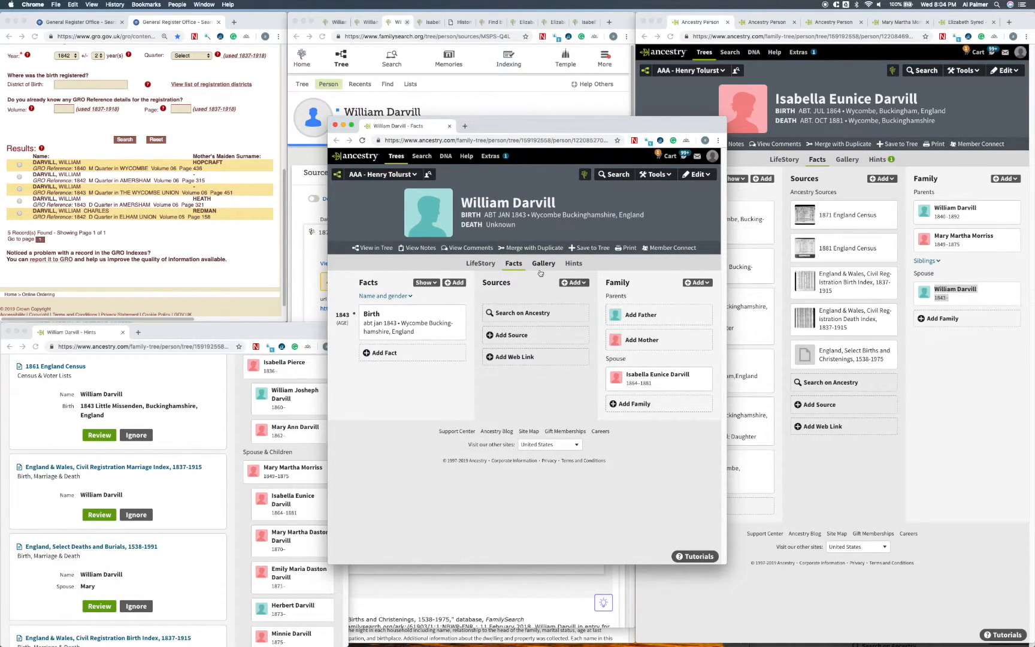
{"action": "left_click", "coordinate": [608, 174]}
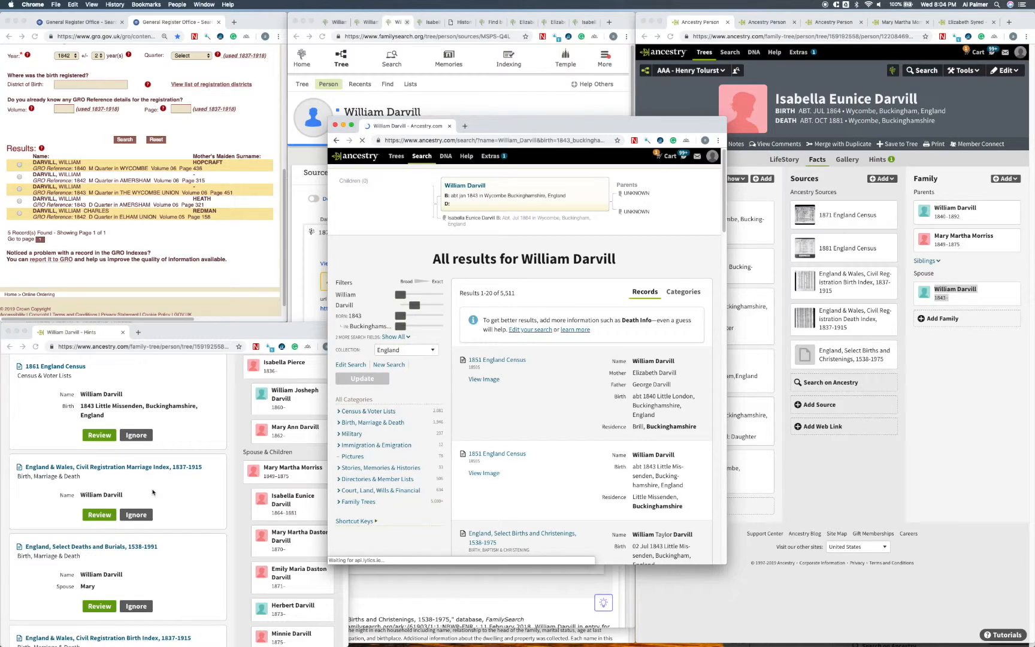
Step: Review the father's Civil Registration Marriage Index hint in a new window, and close that window
{"action": "right_click", "coordinate": [101, 516]}
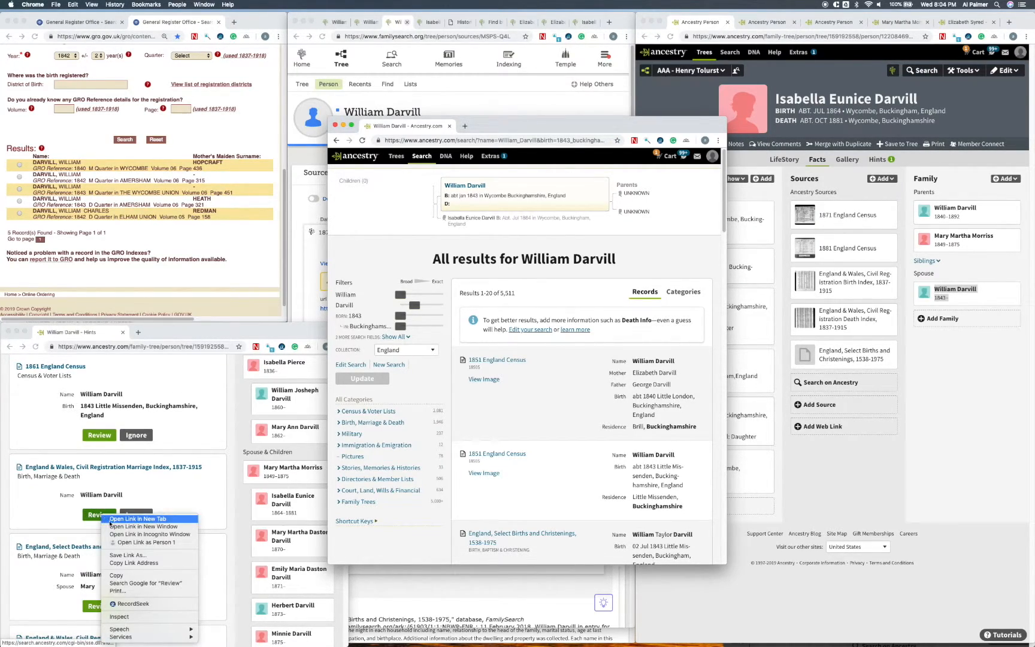
{"action": "left_click", "coordinate": [143, 525]}
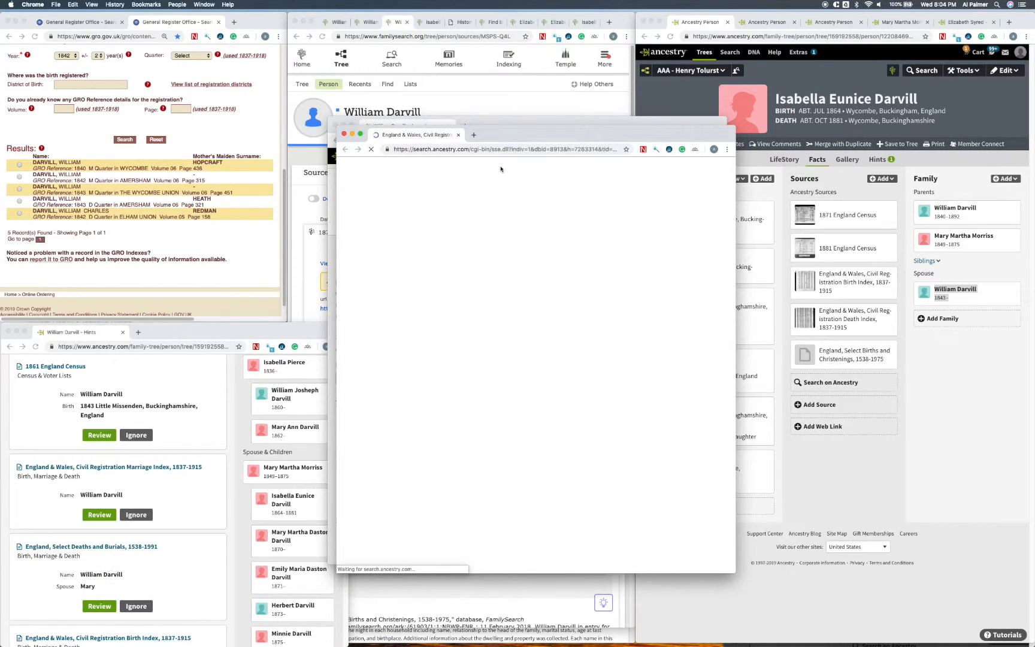
{"action": "left_click_drag", "start_coordinate": [529, 125], "coordinate": [367, 103]}
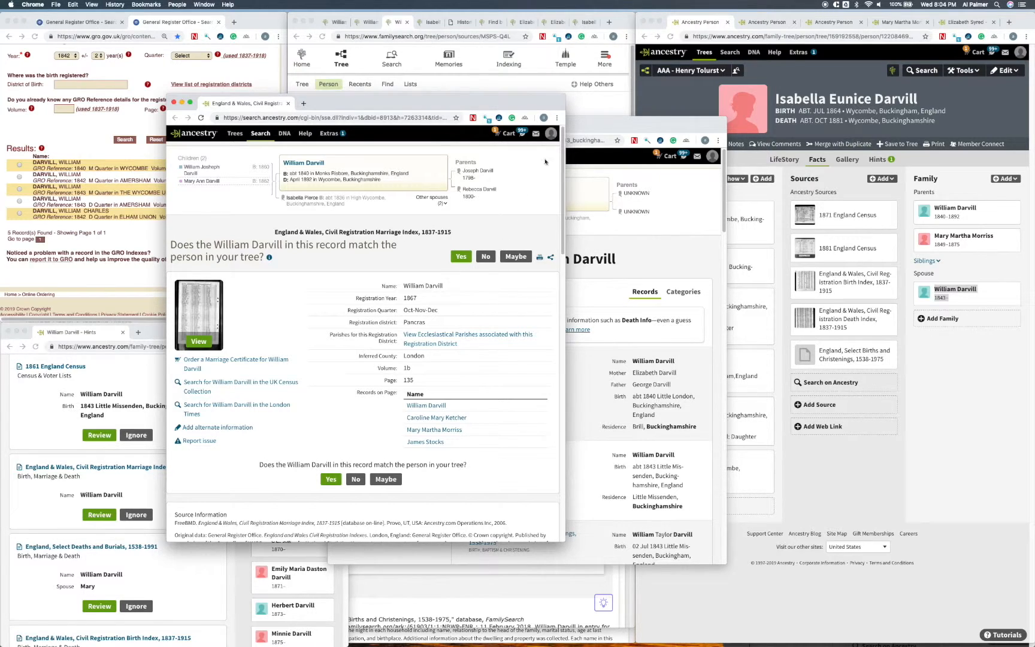
{"action": "left_click", "coordinate": [173, 103]}
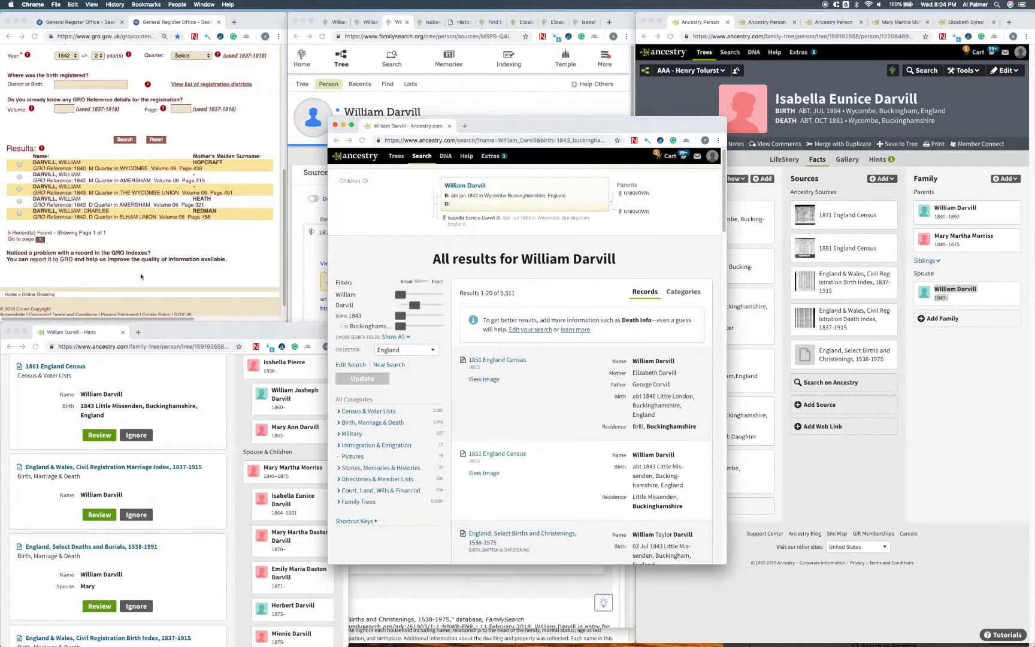
Step: Check the father's Civil Registration Birth Index hint in a new window against the General Register Office results, and close it
{"action": "scroll", "coordinate": [174, 481], "scroll_direction": "down", "scroll_amount": 5}
{"action": "right_click", "coordinate": [122, 500]}
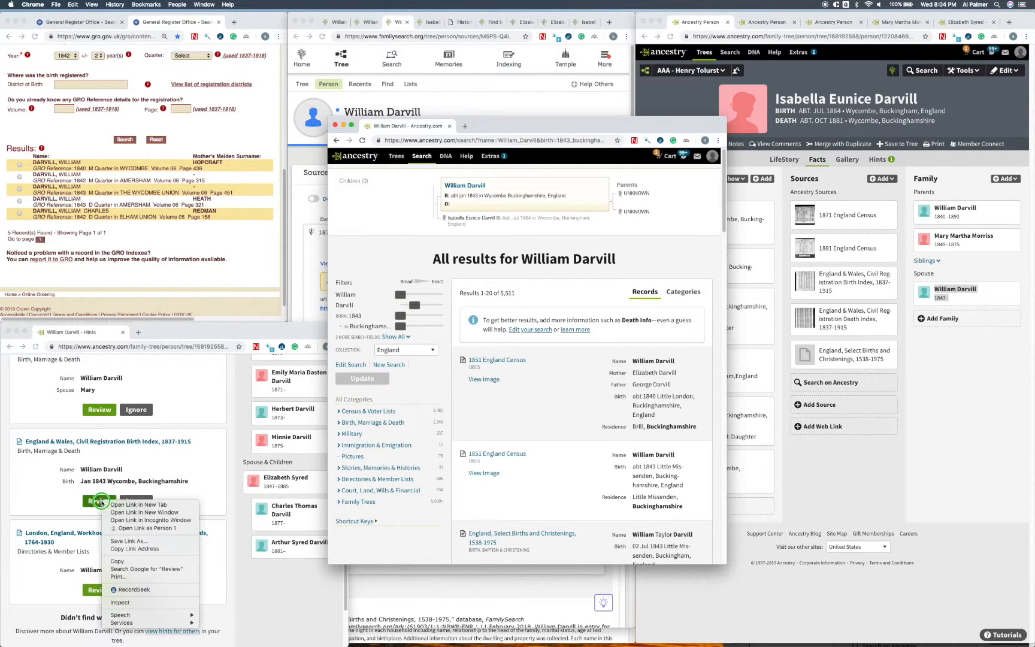
{"action": "left_click", "coordinate": [143, 509]}
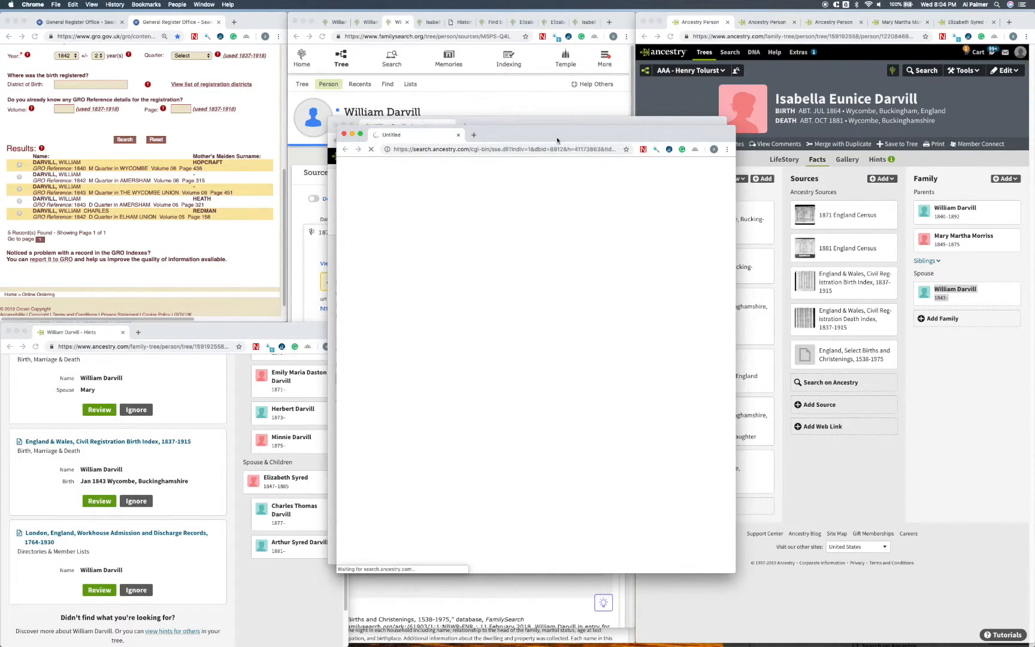
{"action": "left_click_drag", "start_coordinate": [539, 133], "coordinate": [310, 83]}
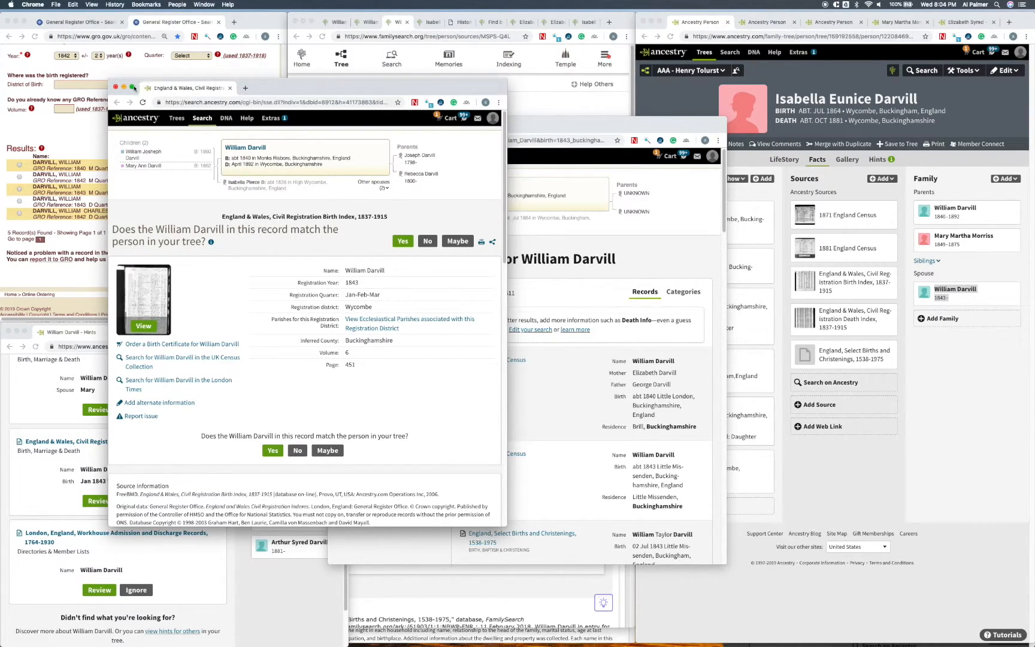
{"action": "left_click", "coordinate": [116, 87]}
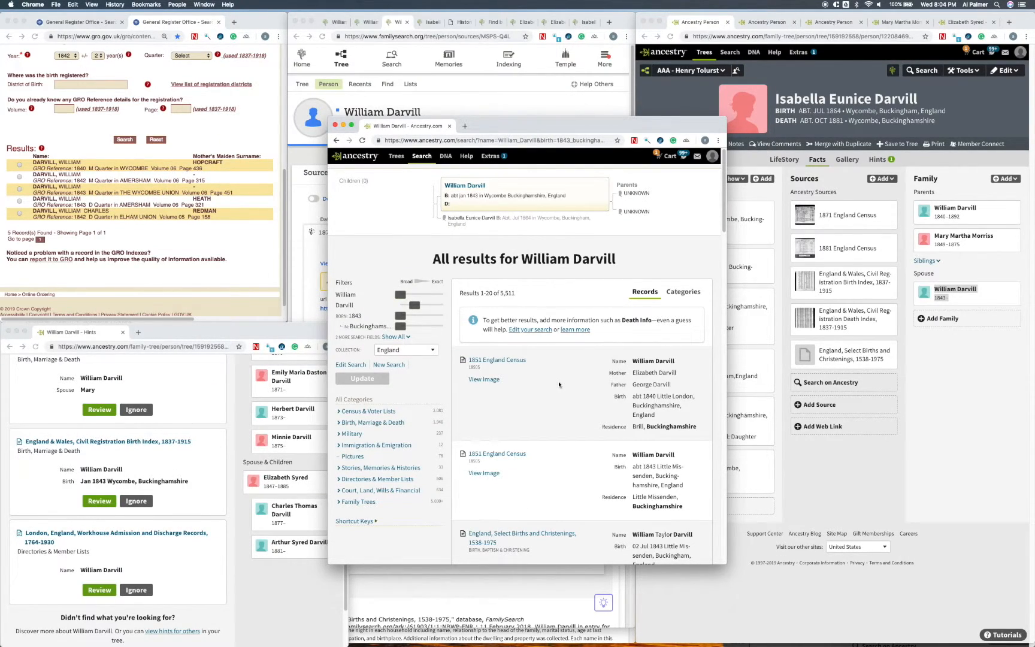
Step: Find the Wycombe entry of the Civil Registration Birth Index in the new spouse's search results and open its record
{"action": "scroll", "coordinate": [559, 384], "scroll_direction": "down", "scroll_amount": 3}
{"action": "scroll", "coordinate": [559, 384], "scroll_direction": "down", "scroll_amount": 2}
{"action": "scroll", "coordinate": [558, 385], "scroll_direction": "down", "scroll_amount": 1}
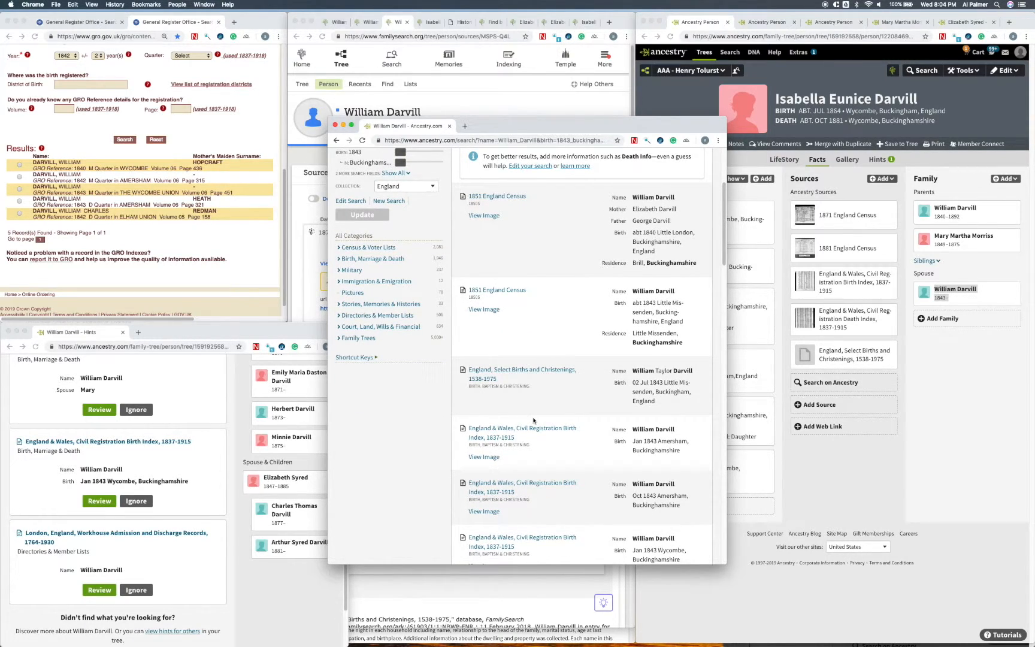
{"action": "scroll", "coordinate": [533, 424], "scroll_direction": "down", "scroll_amount": 1}
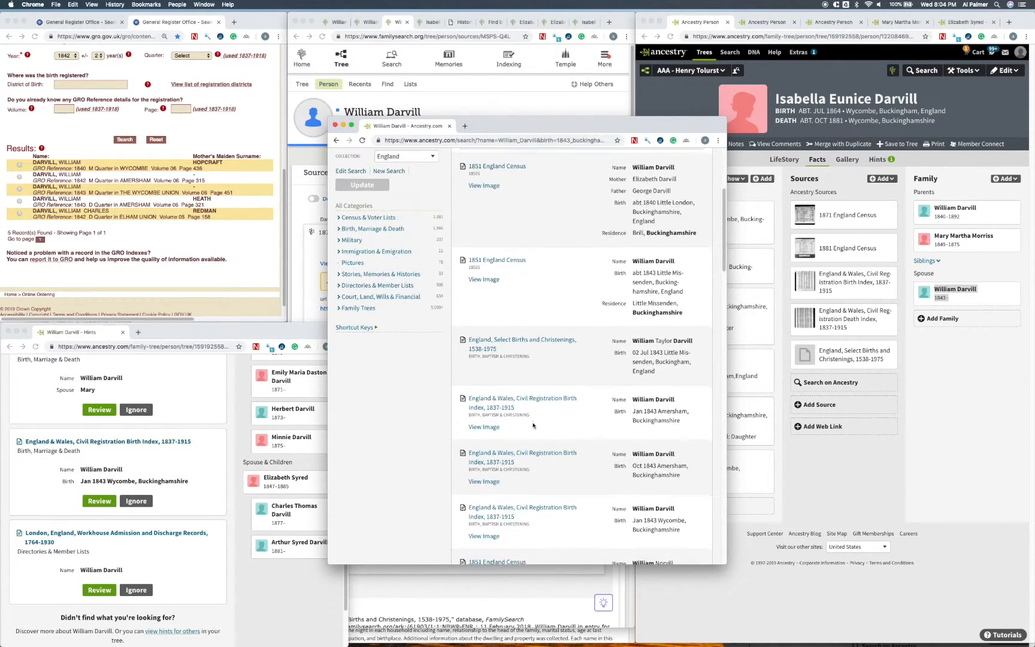
{"action": "left_click", "coordinate": [540, 508]}
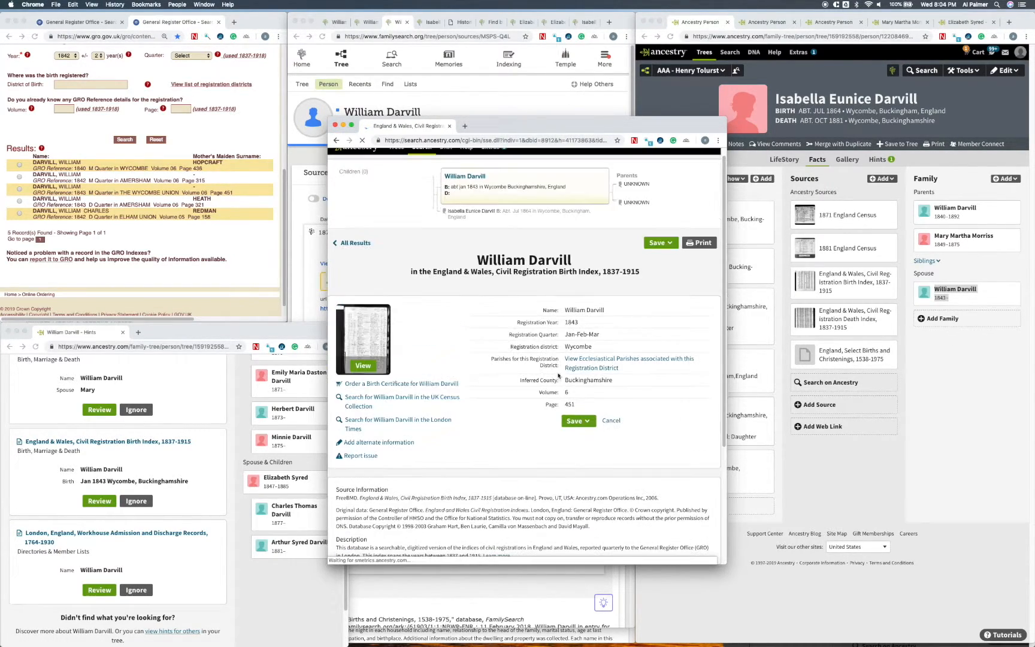
Step: Attach the Wycombe birth index record to the newly added spouse and save it to the tree
{"action": "left_click", "coordinate": [570, 420]}
{"action": "left_click", "coordinate": [575, 444]}
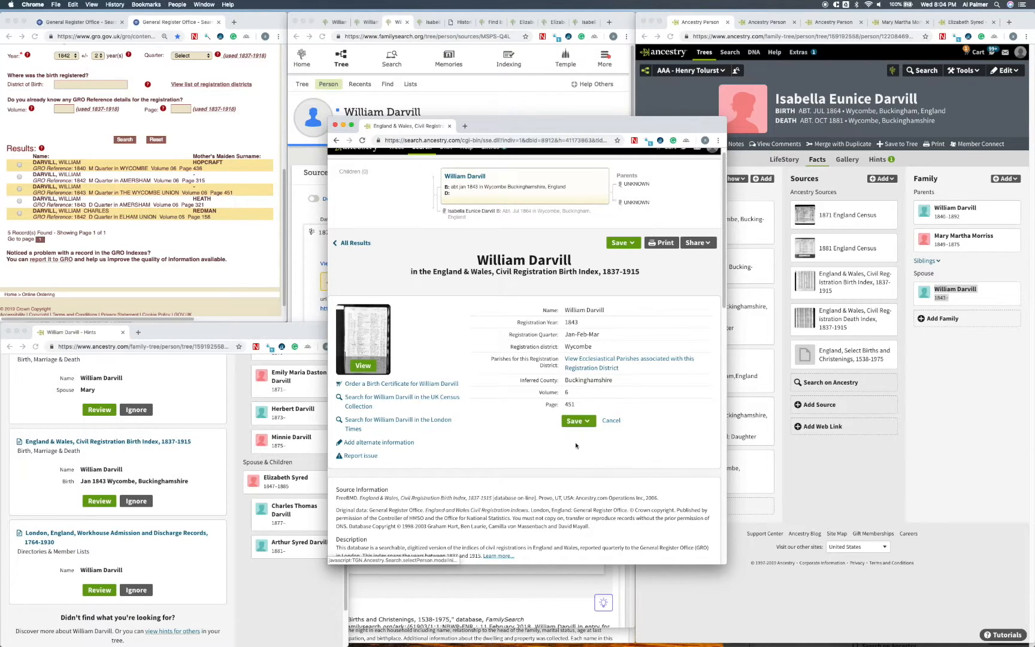
{"action": "left_click_drag", "start_coordinate": [637, 125], "coordinate": [434, 109]}
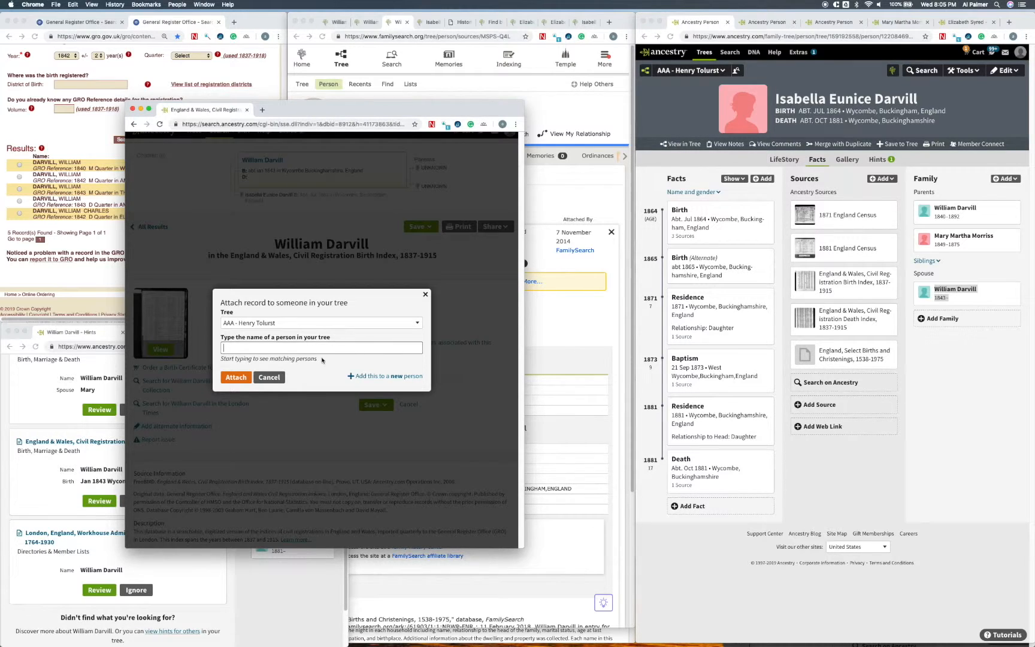
{"action": "type", "text": "William darvill"}
{"action": "key", "text": "Down"}
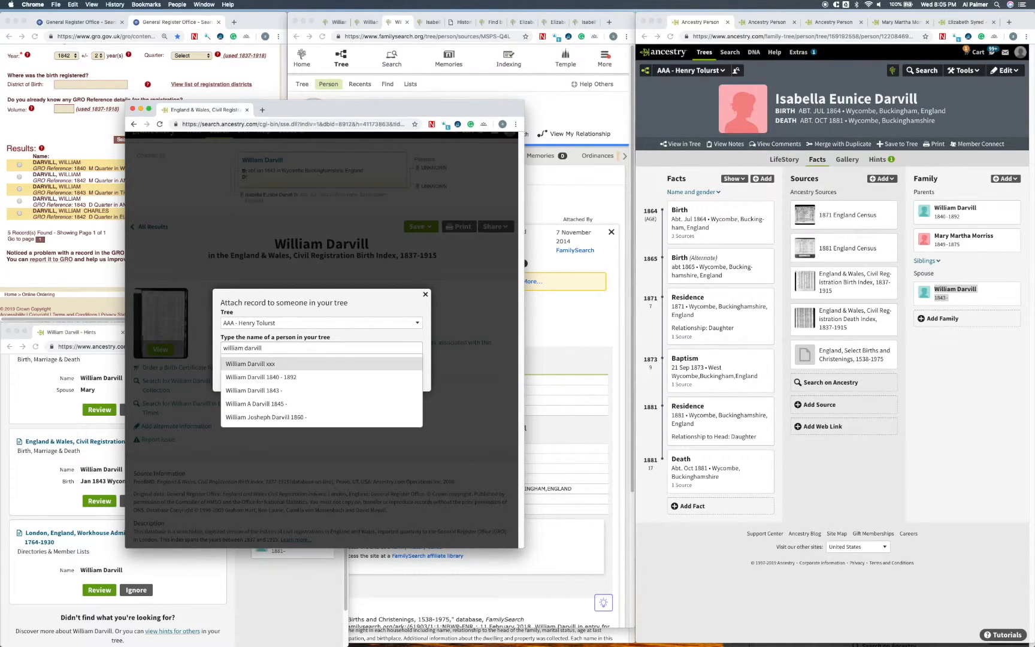
{"action": "left_click", "coordinate": [284, 350]}
{"action": "key", "text": "BackSpace"}
{"action": "key", "text": "BackSpace"}
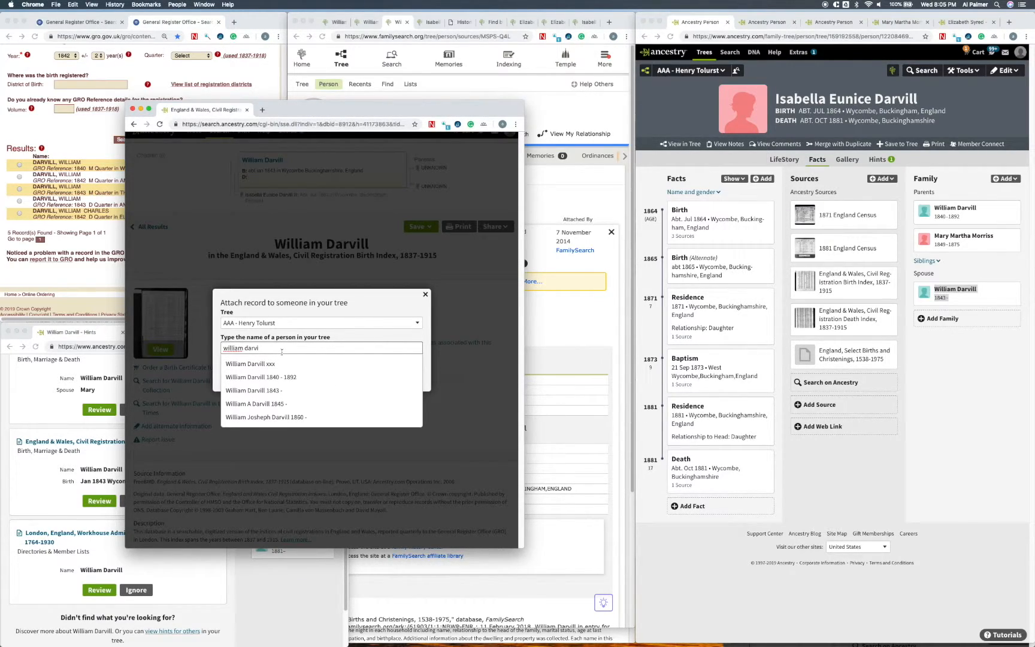
{"action": "left_click", "coordinate": [276, 390]}
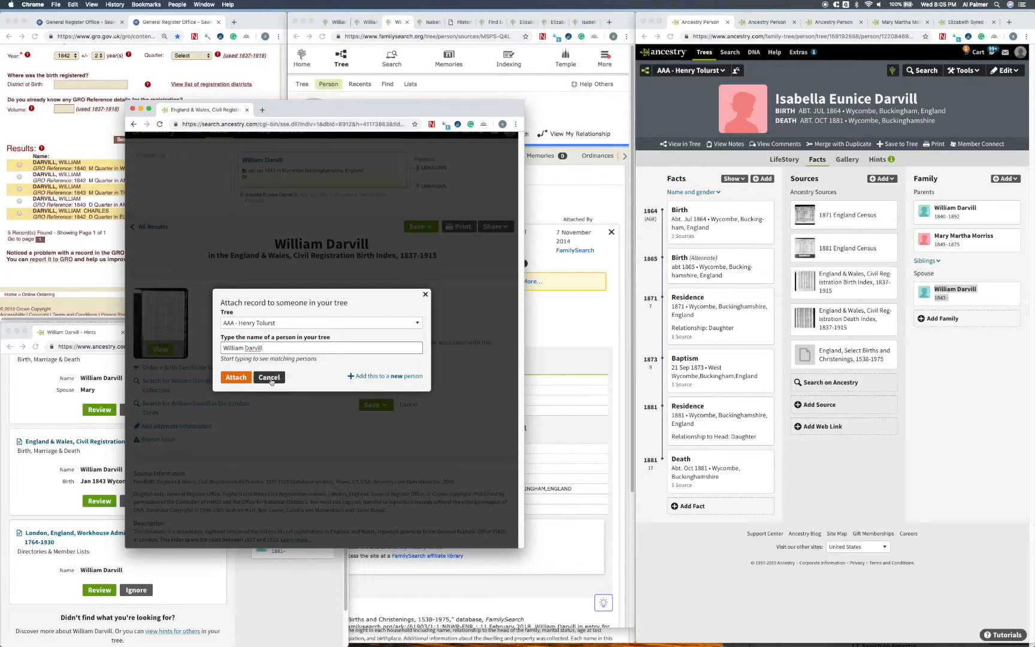
{"action": "left_click", "coordinate": [236, 377]}
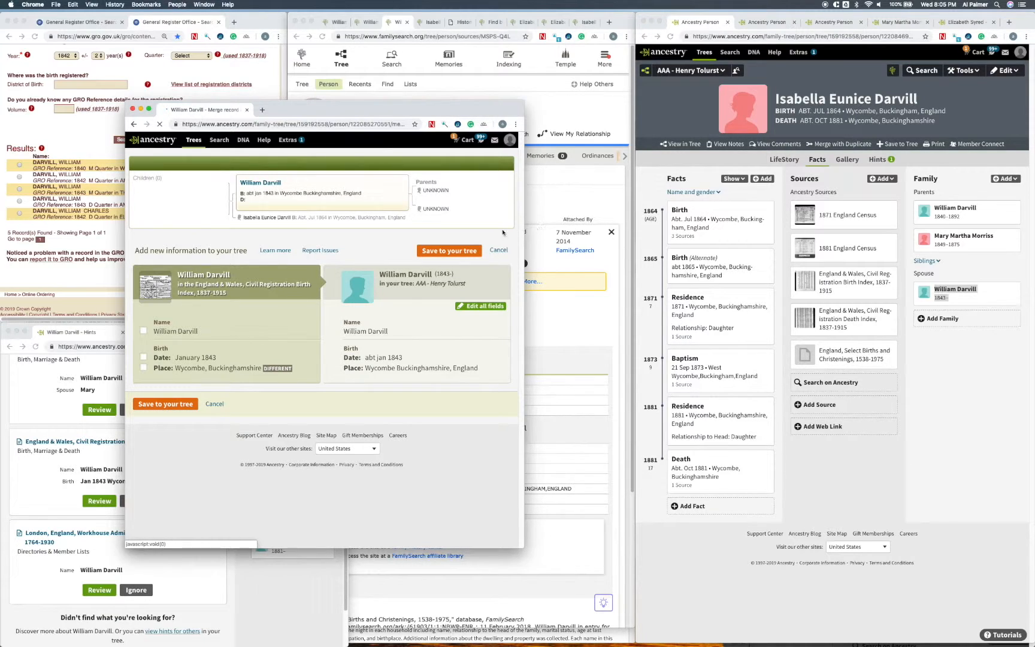
{"action": "left_click", "coordinate": [458, 250]}
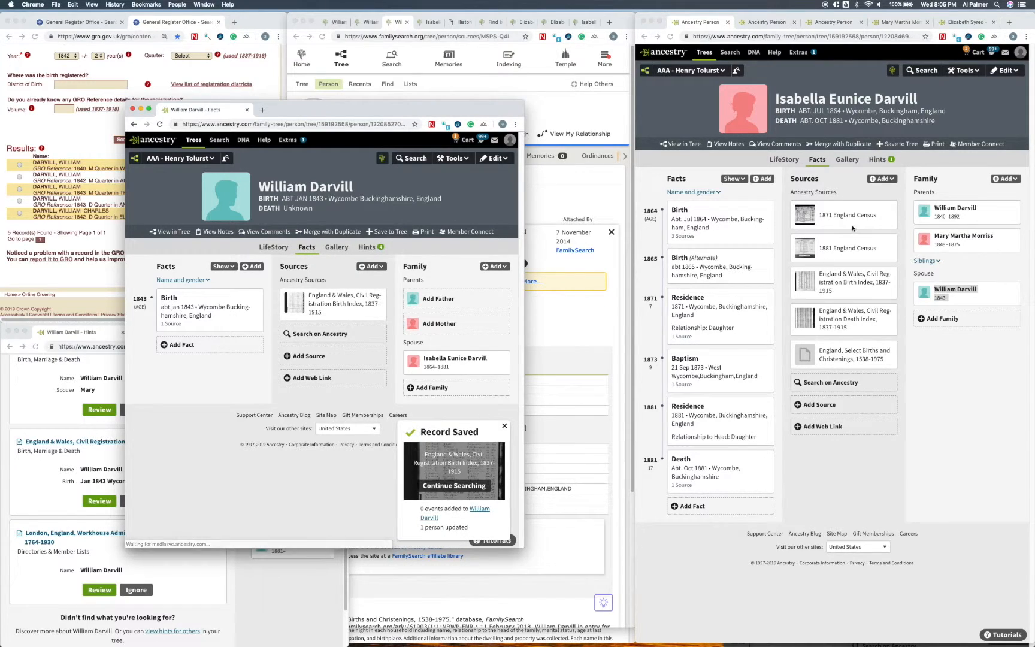
Step: Look through the new spouse's record hints and place their window over the daughter's profile
{"action": "left_click", "coordinate": [370, 247]}
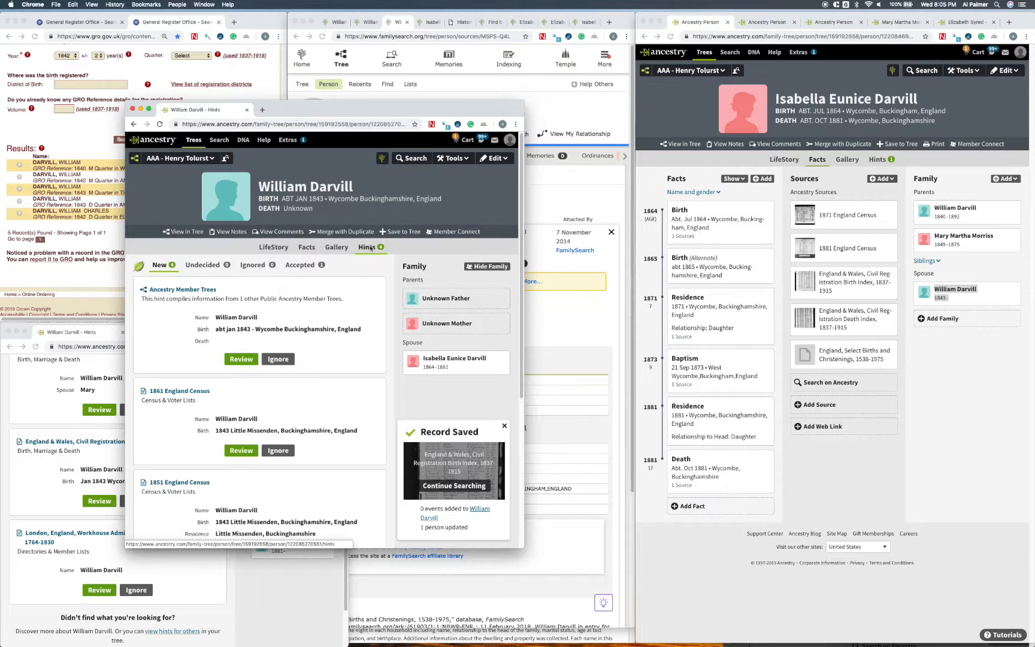
{"action": "scroll", "coordinate": [368, 343], "scroll_direction": "down", "scroll_amount": 3}
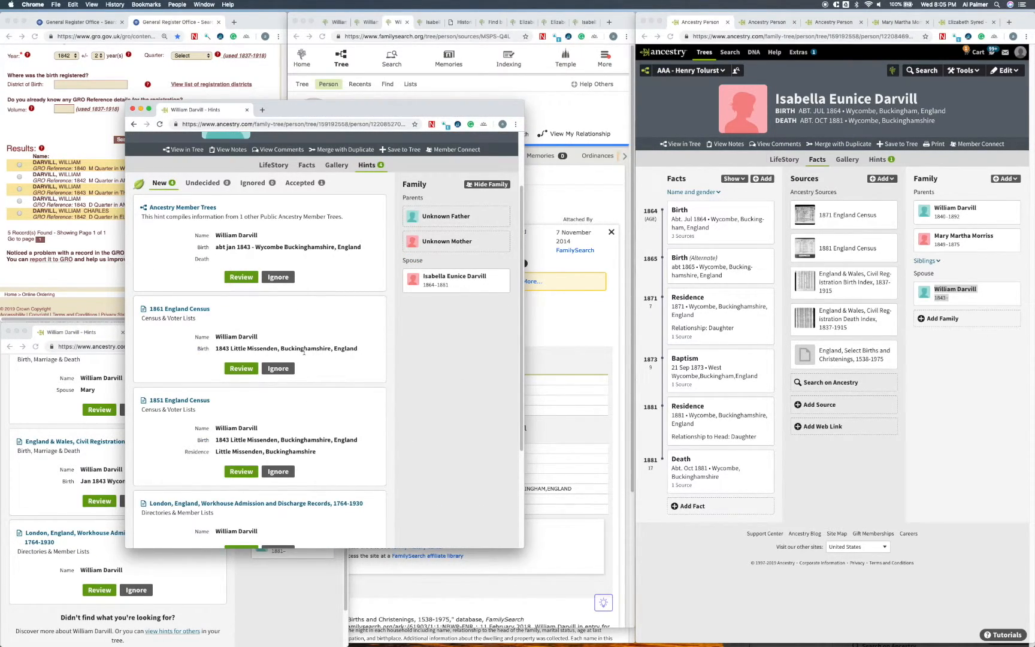
{"action": "scroll", "coordinate": [303, 353], "scroll_direction": "down", "scroll_amount": 2}
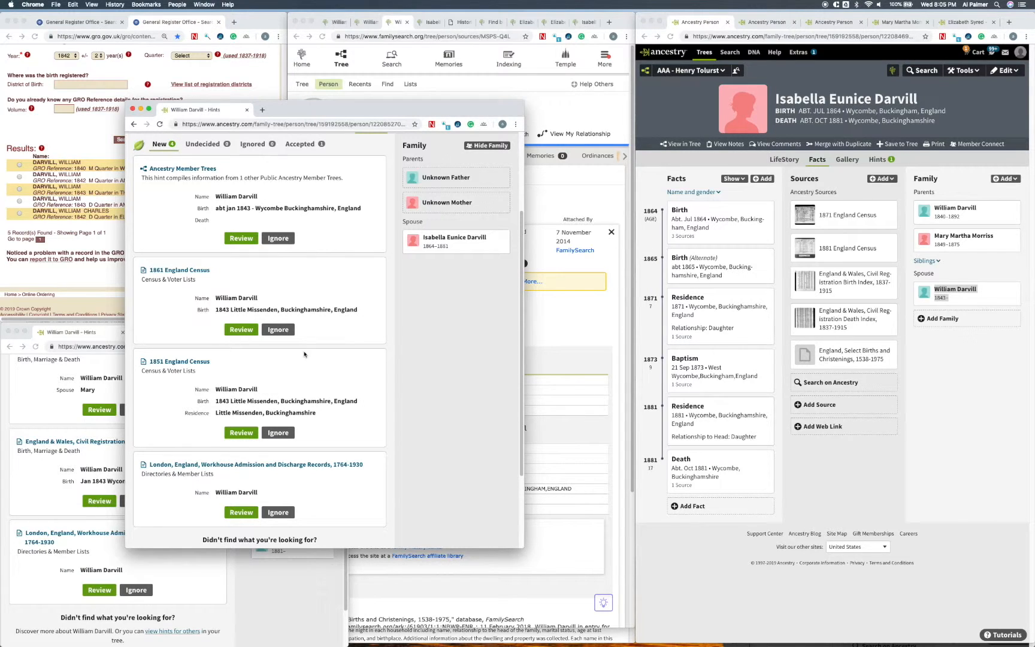
{"action": "left_click_drag", "start_coordinate": [326, 106], "coordinate": [809, 143]}
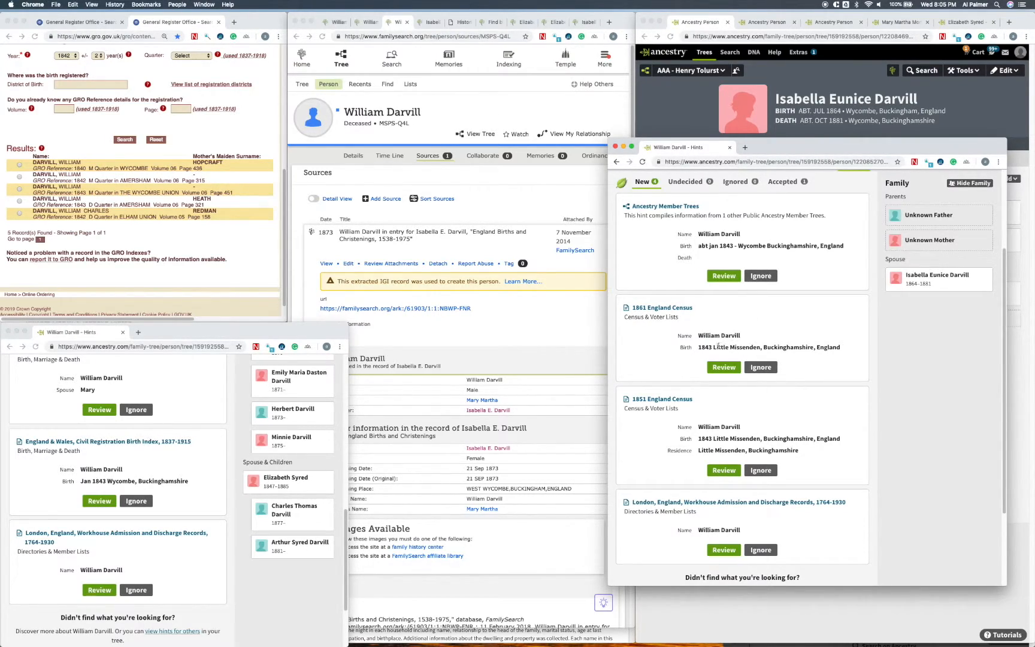
Step: Copy the birthplace Little Missenden from the 1861 census hint, search for it on the England Jurisdictions 1851 map, and open the parish's details
{"action": "left_click_drag", "start_coordinate": [713, 347], "coordinate": [759, 348]}
{"action": "key", "text": "super+c"}
{"action": "left_click", "coordinate": [461, 22]}
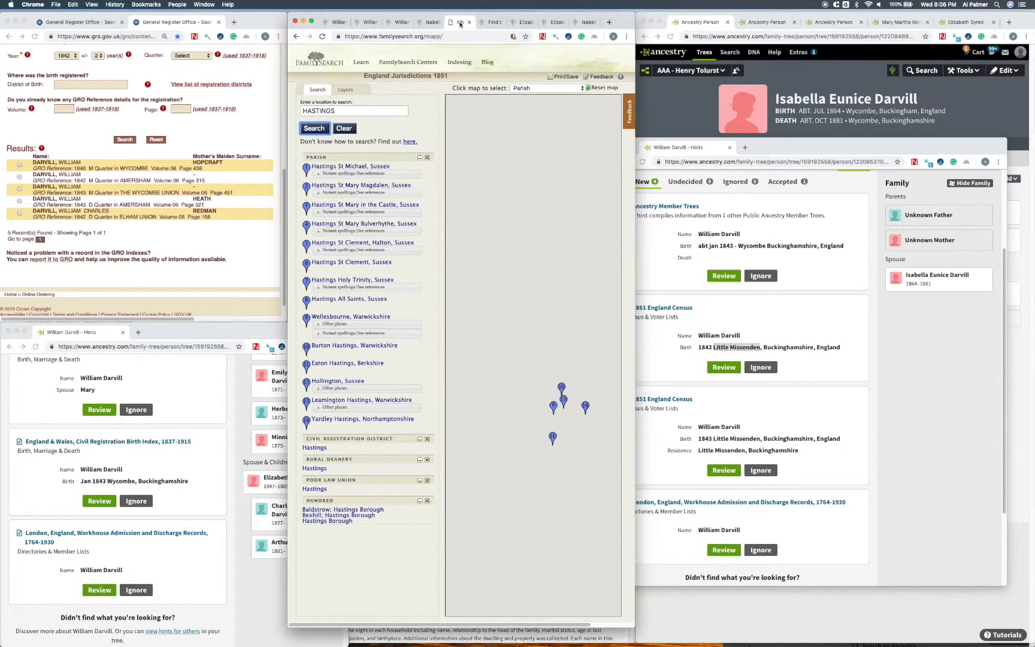
{"action": "left_click", "coordinate": [354, 108]}
{"action": "double_click", "coordinate": [353, 108]}
{"action": "key", "text": "super+v"}
{"action": "left_click", "coordinate": [319, 128]}
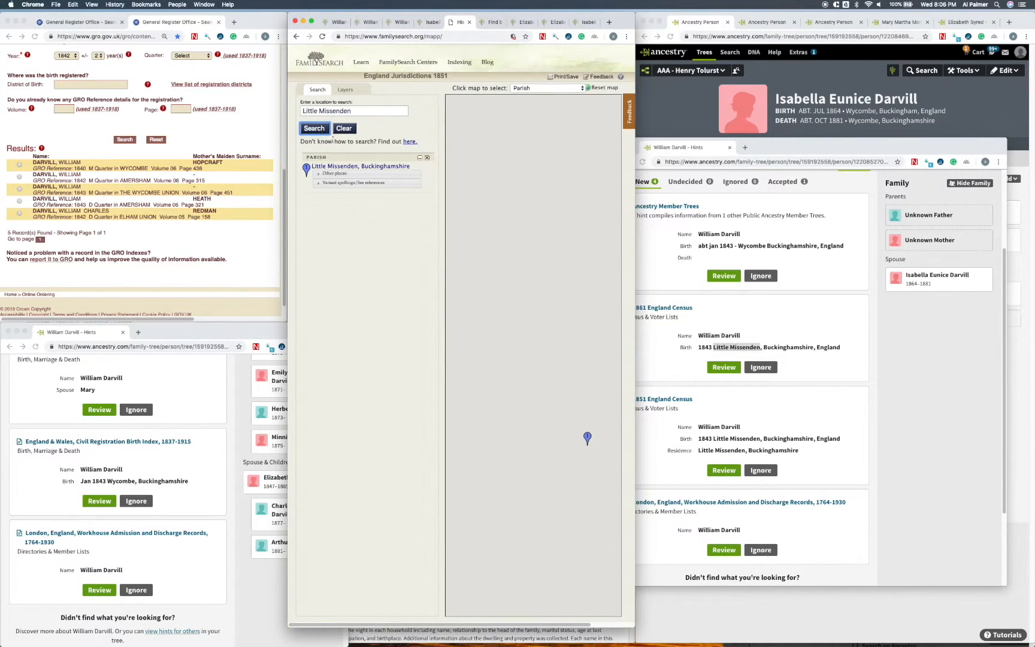
{"action": "left_click", "coordinate": [339, 166]}
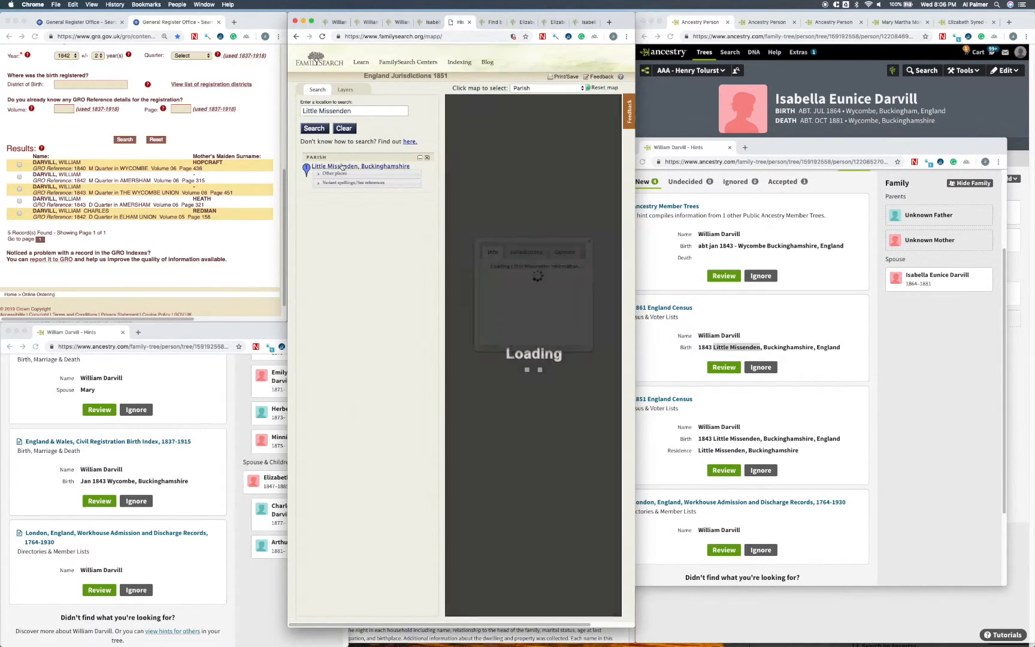
Step: Check Little Missenden's jurisdictions on the map and open the new spouse's 1851 England Census hint for review
{"action": "left_click", "coordinate": [525, 256]}
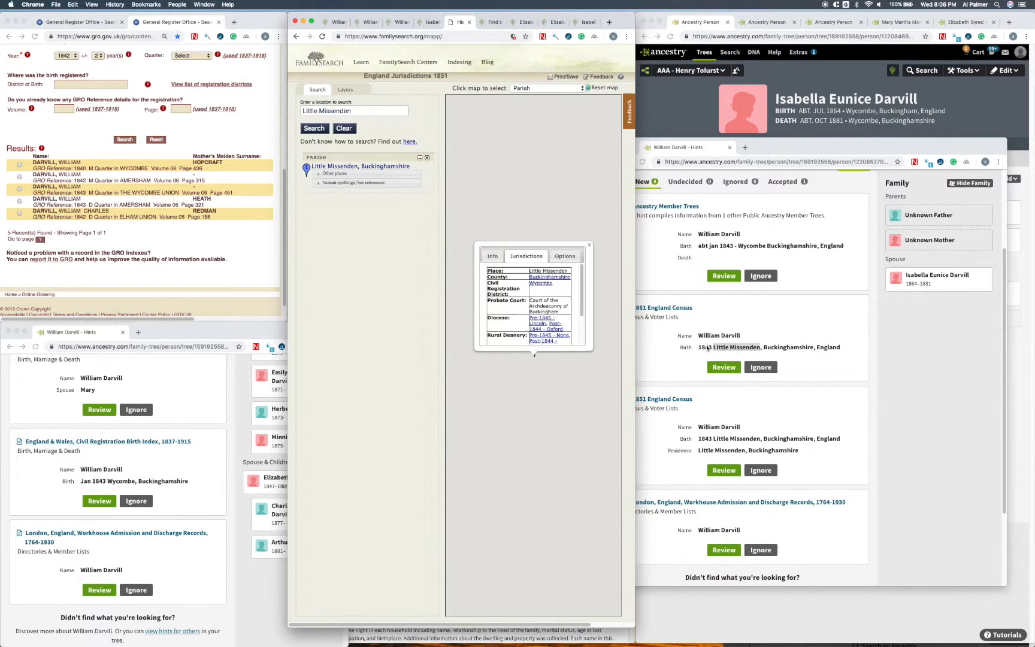
{"action": "left_click", "coordinate": [669, 340]}
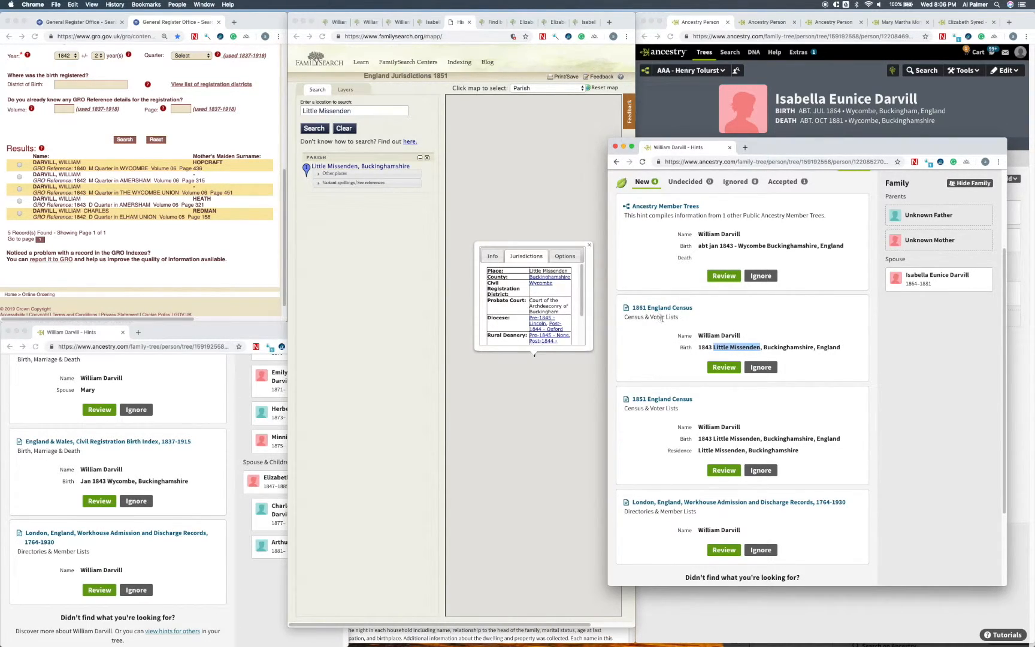
{"action": "left_click", "coordinate": [725, 470]}
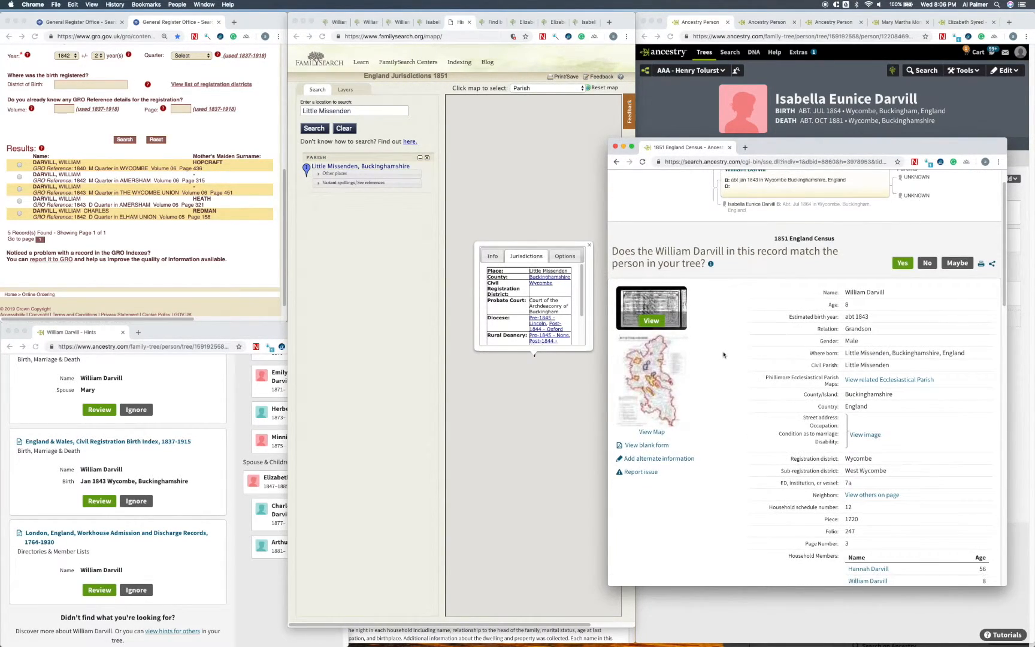
{"action": "scroll", "coordinate": [723, 353], "scroll_direction": "down", "scroll_amount": 5}
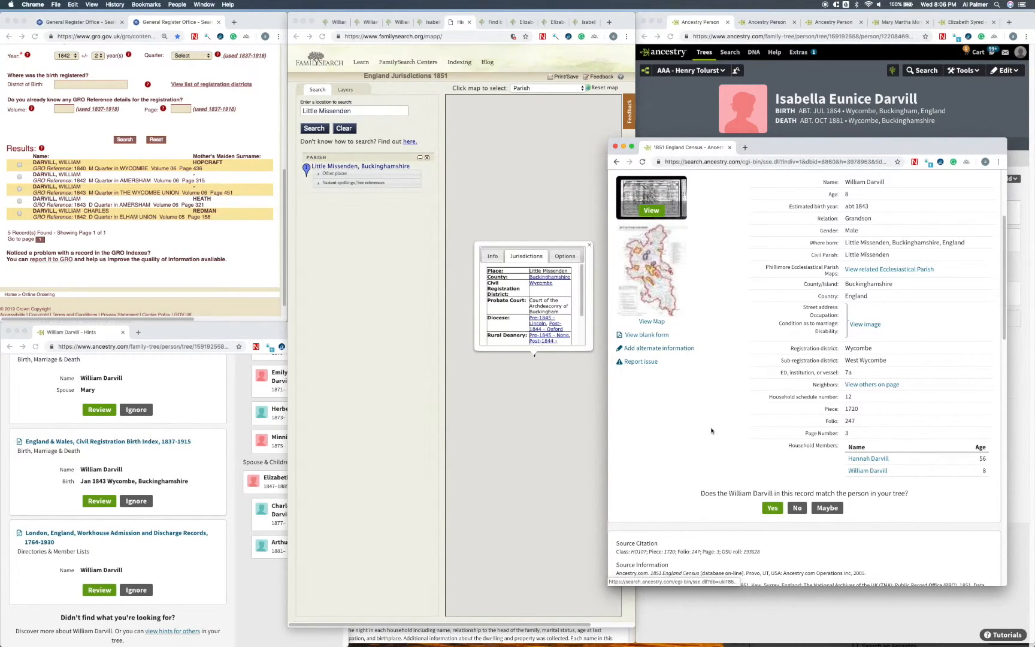
Step: Accept the 1851 England Census record as a match for the new spouse and save it to the tree
{"action": "left_click_drag", "start_coordinate": [797, 153], "coordinate": [407, 132]}
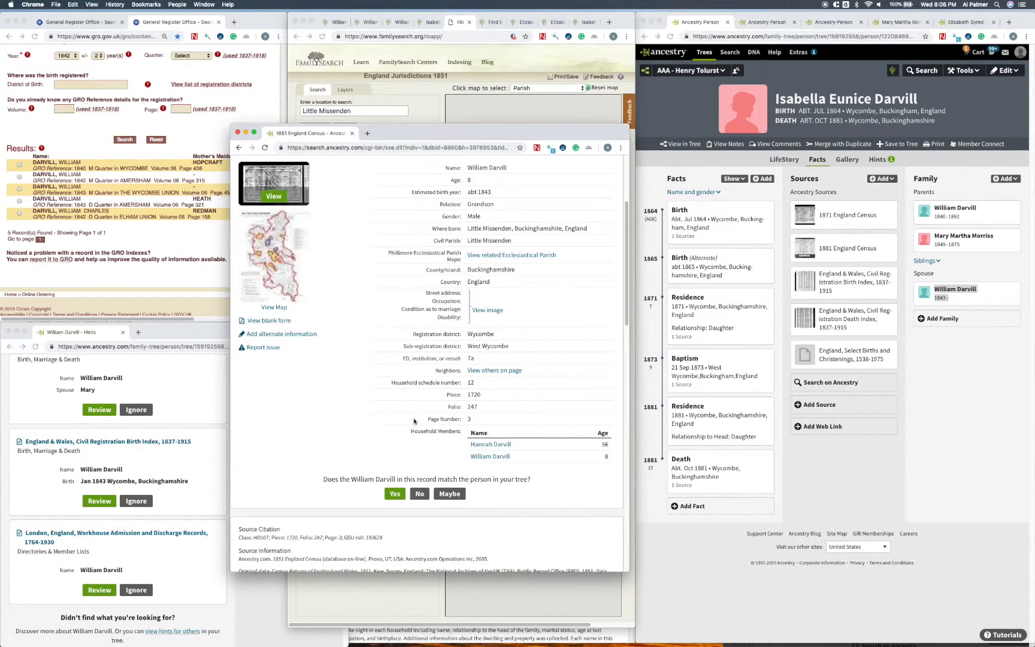
{"action": "left_click", "coordinate": [396, 494]}
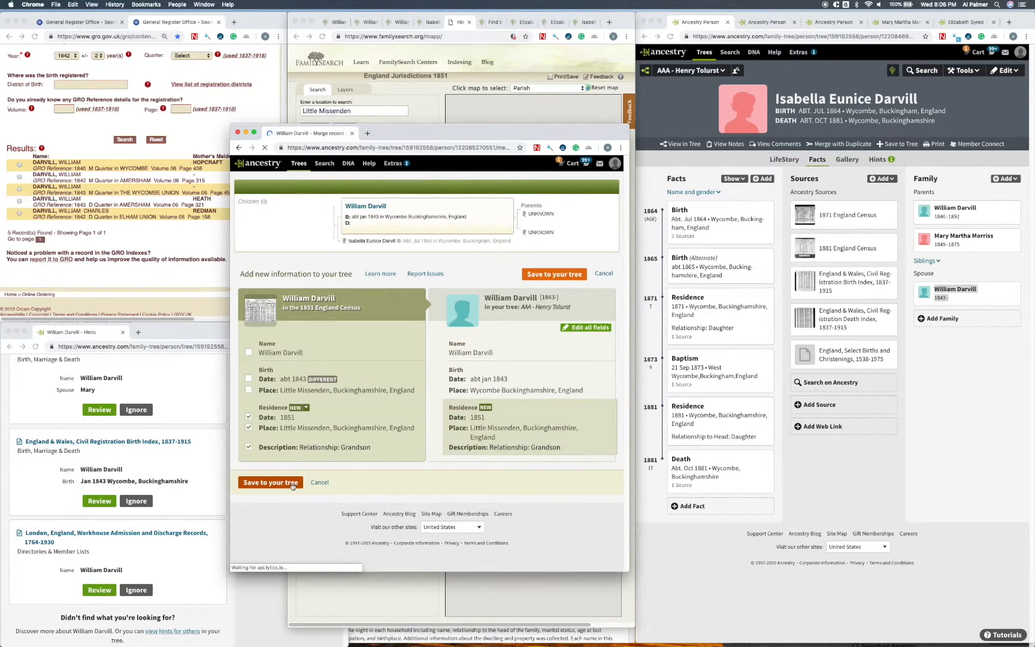
{"action": "left_click", "coordinate": [293, 483]}
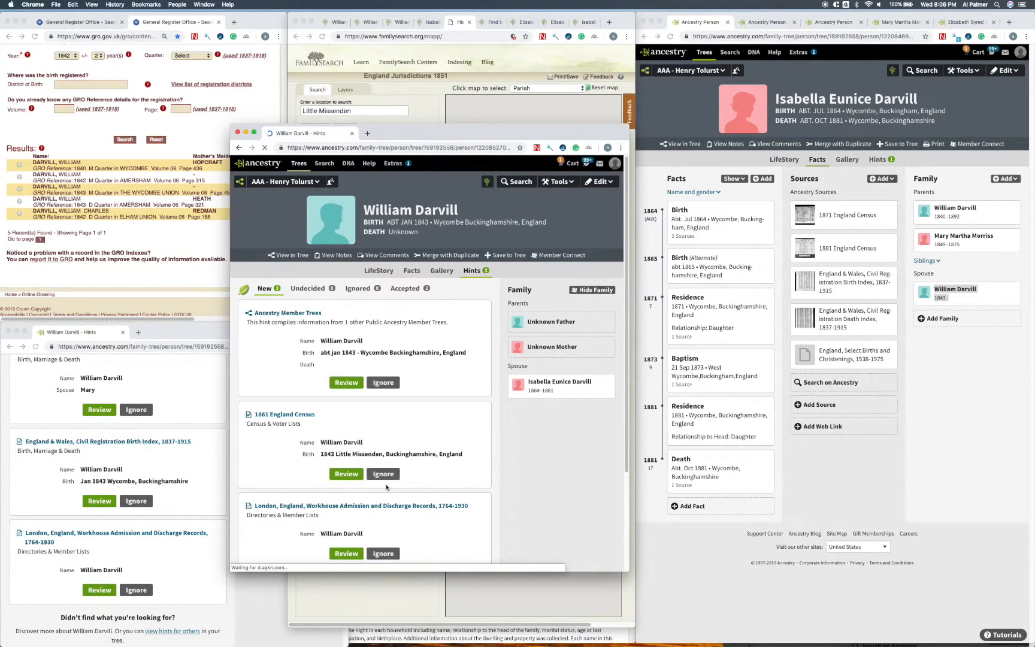
Step: Add a father with only the family surname to the new spouse and open the father's profile in a new tab
{"action": "left_click", "coordinate": [412, 271]}
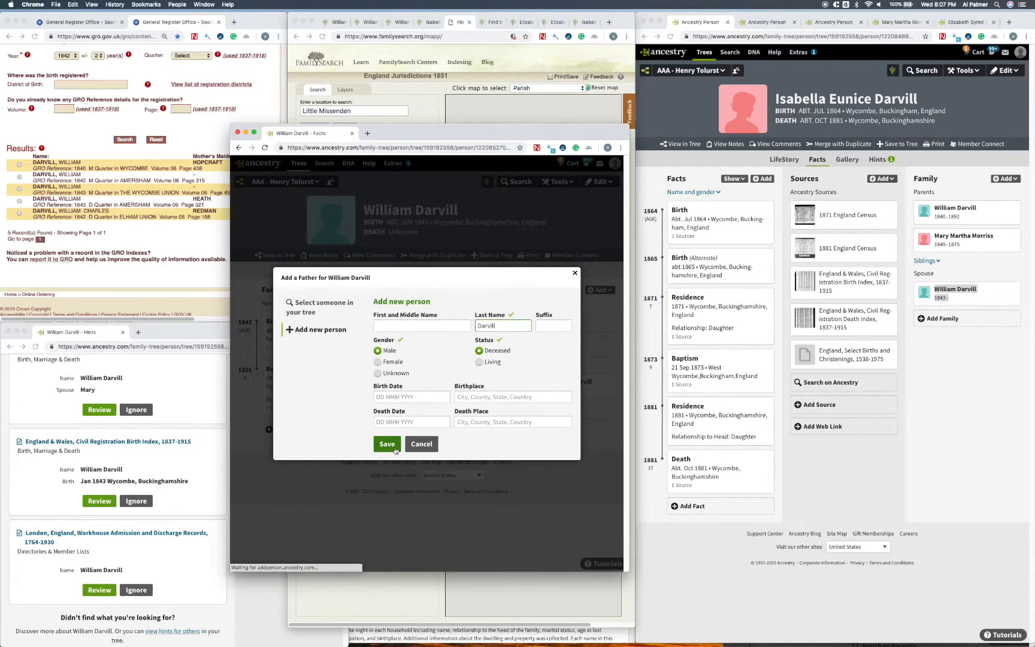
{"action": "left_click", "coordinate": [387, 445]}
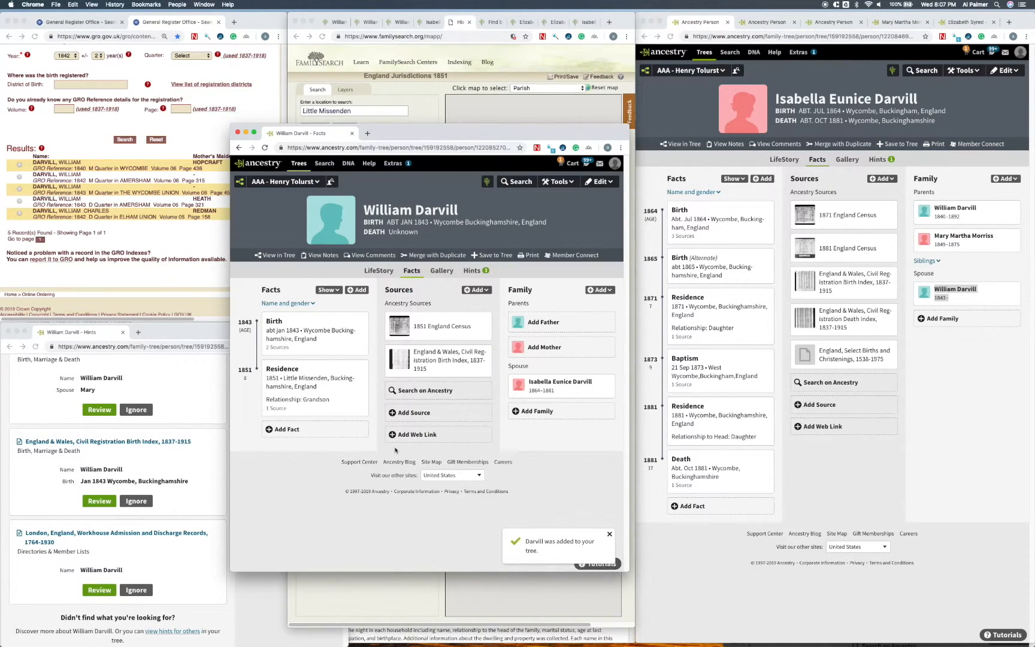
{"action": "right_click", "coordinate": [538, 324]}
{"action": "left_click", "coordinate": [538, 327]}
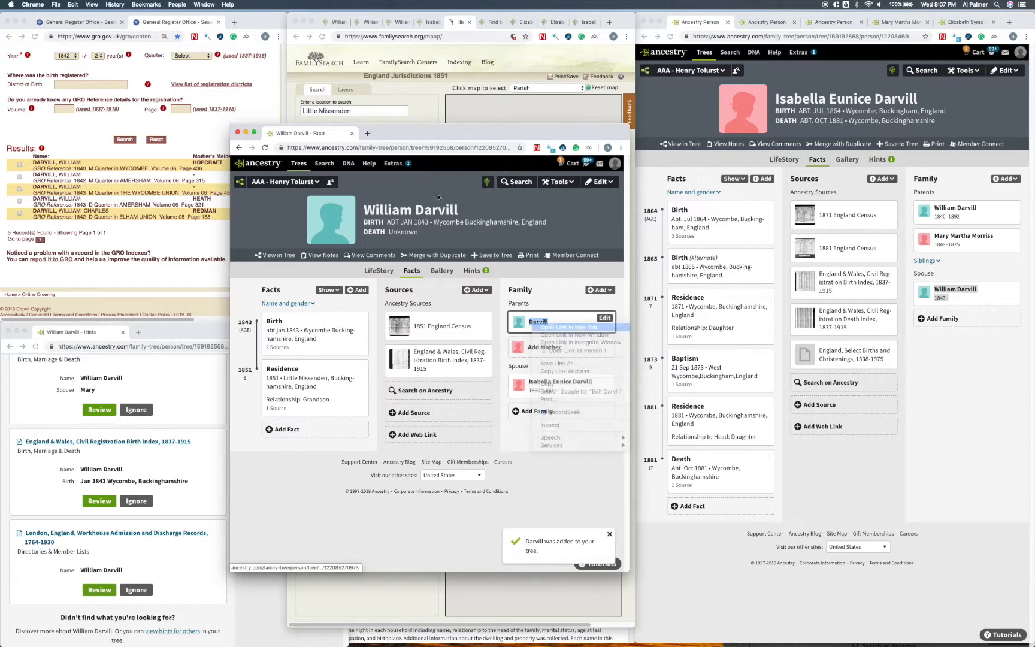
{"action": "left_click", "coordinate": [398, 133]}
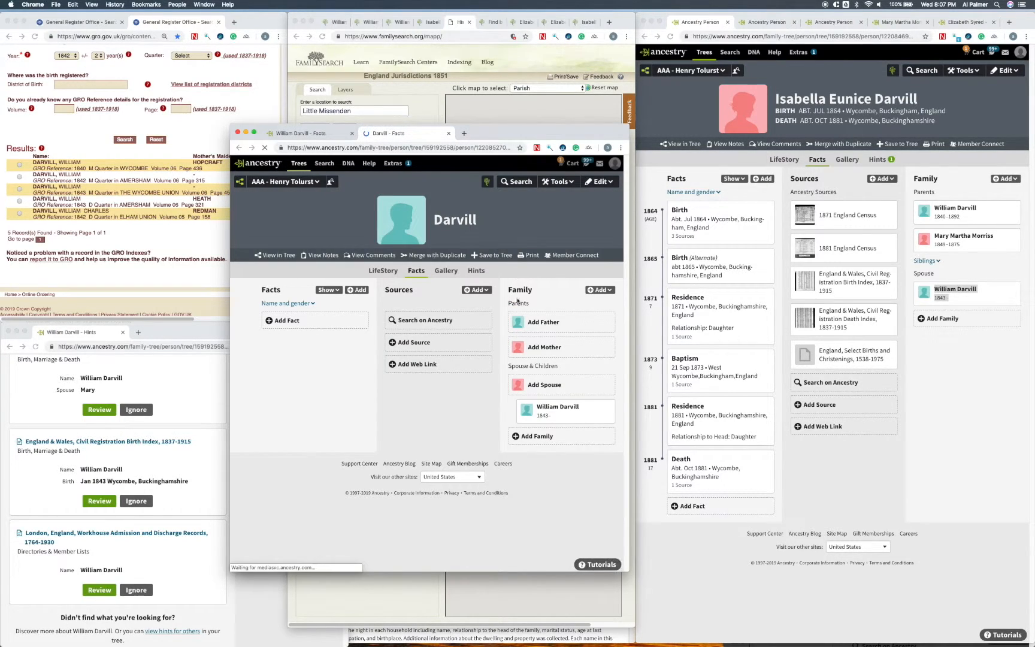
Step: Add a mother to the newly created father, entering only the first name of the census household's head
{"action": "left_click", "coordinate": [544, 347]}
{"action": "type", "text": "Hannah"}
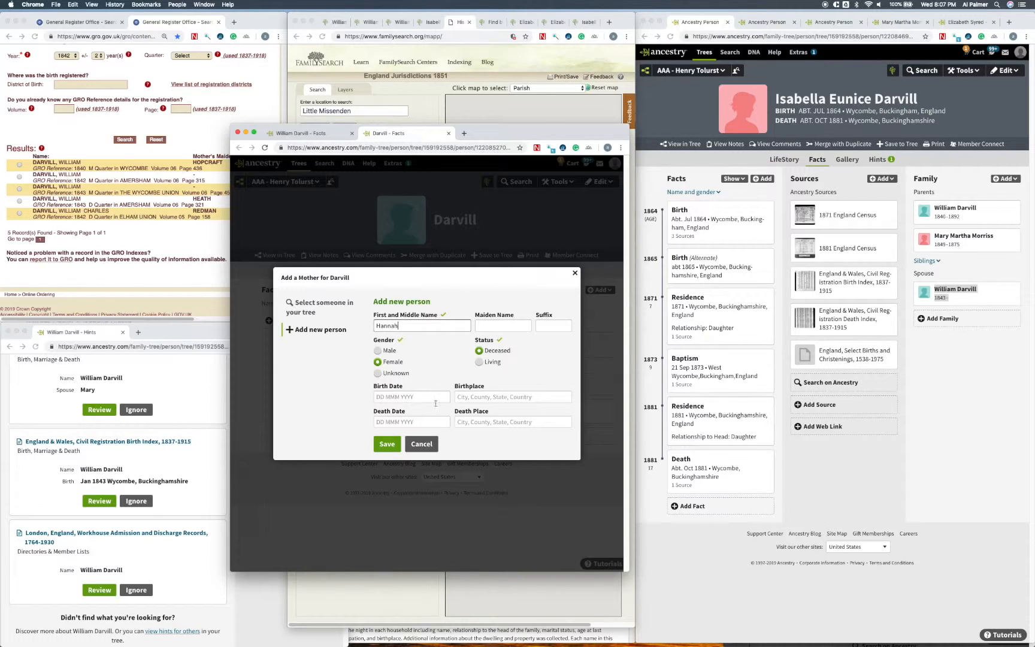
{"action": "left_click", "coordinate": [387, 444]}
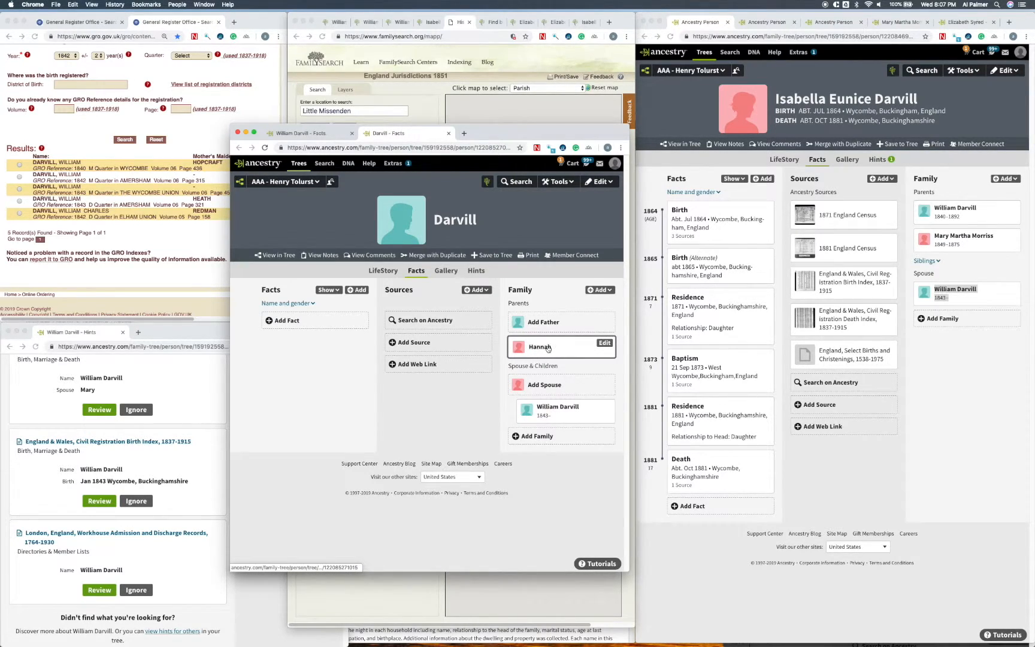
Step: Reopen the new spouse's 1851 England Census record from the profile's sources and open the grandmother's record from its household members
{"action": "key", "text": "ctrl+shift+Tab"}
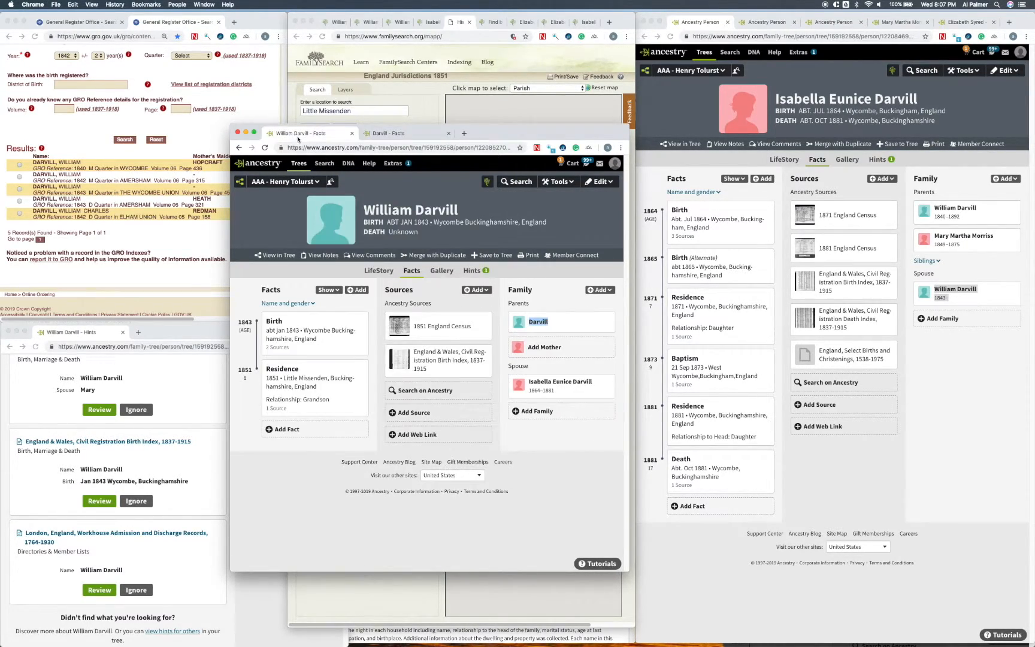
{"action": "left_click", "coordinate": [480, 319]}
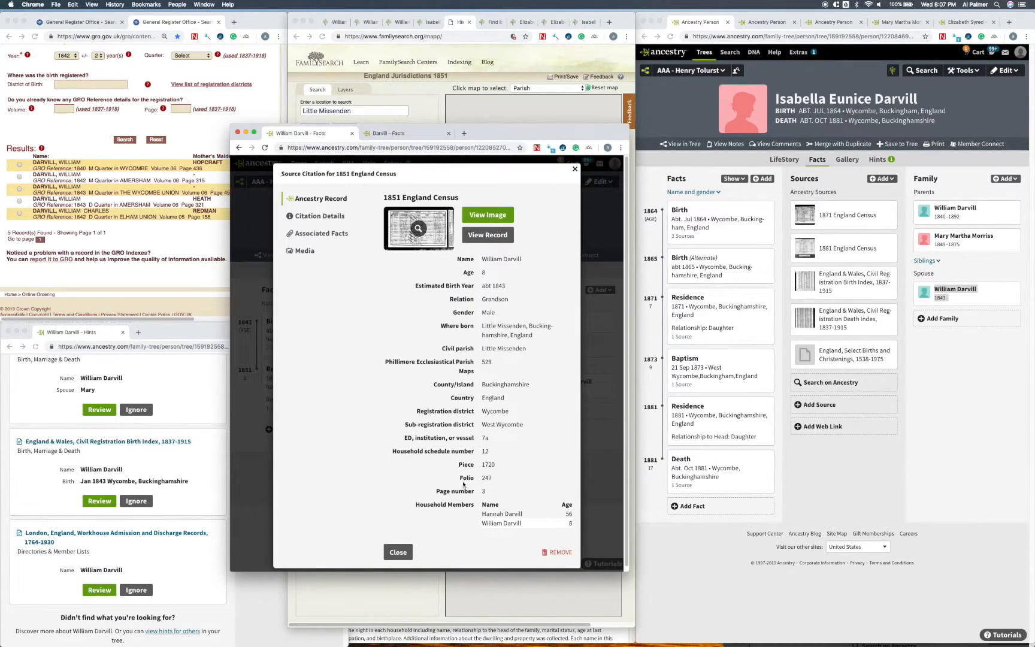
{"action": "left_click", "coordinate": [487, 235]}
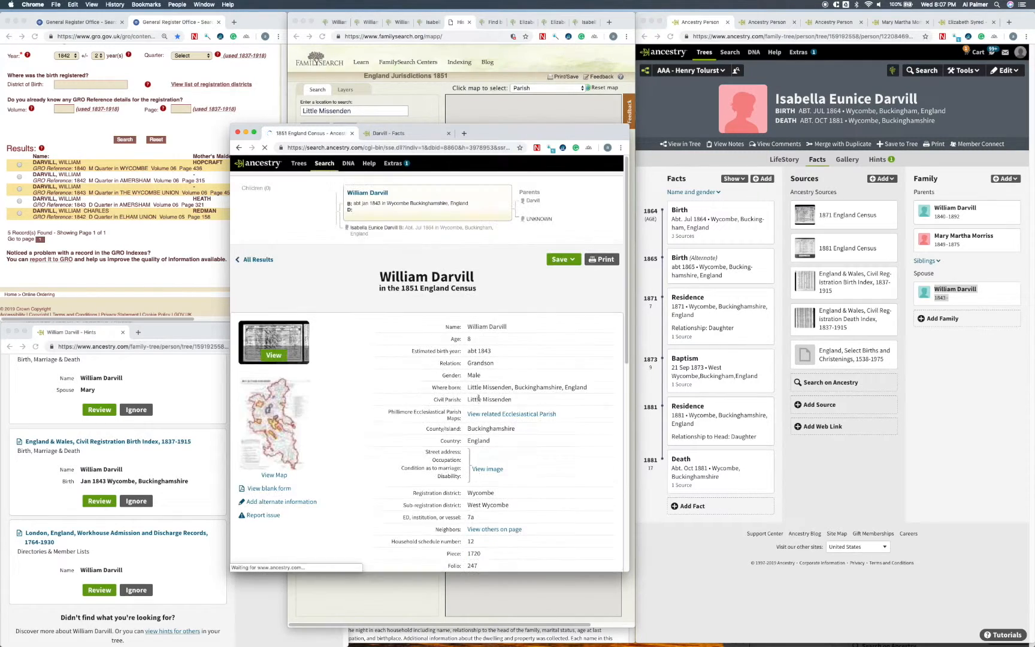
{"action": "scroll", "coordinate": [479, 390], "scroll_direction": "down", "scroll_amount": 5}
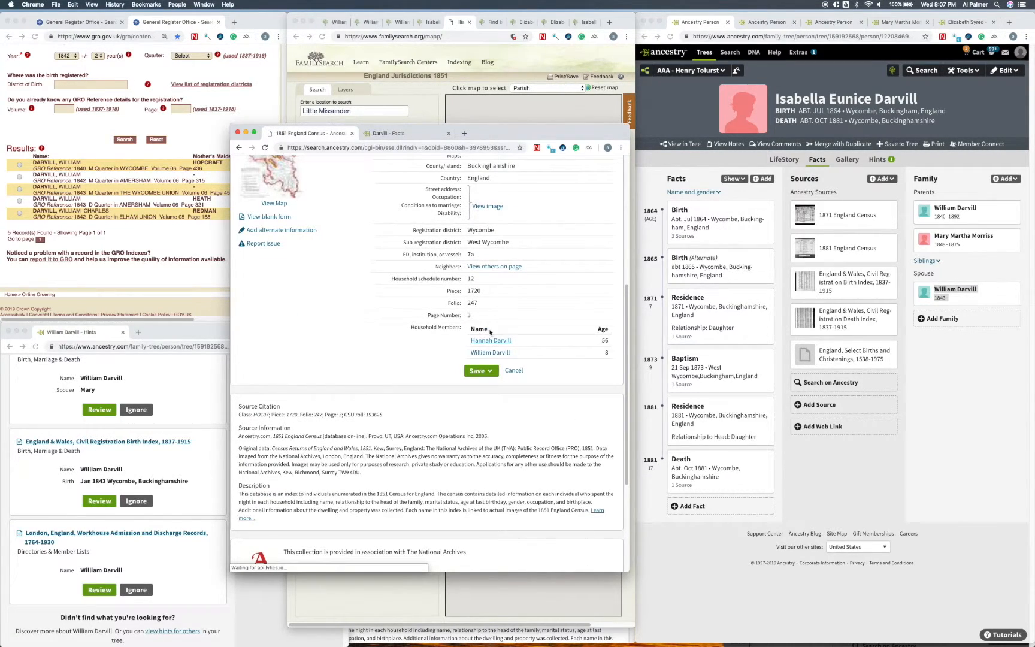
{"action": "left_click", "coordinate": [491, 340]}
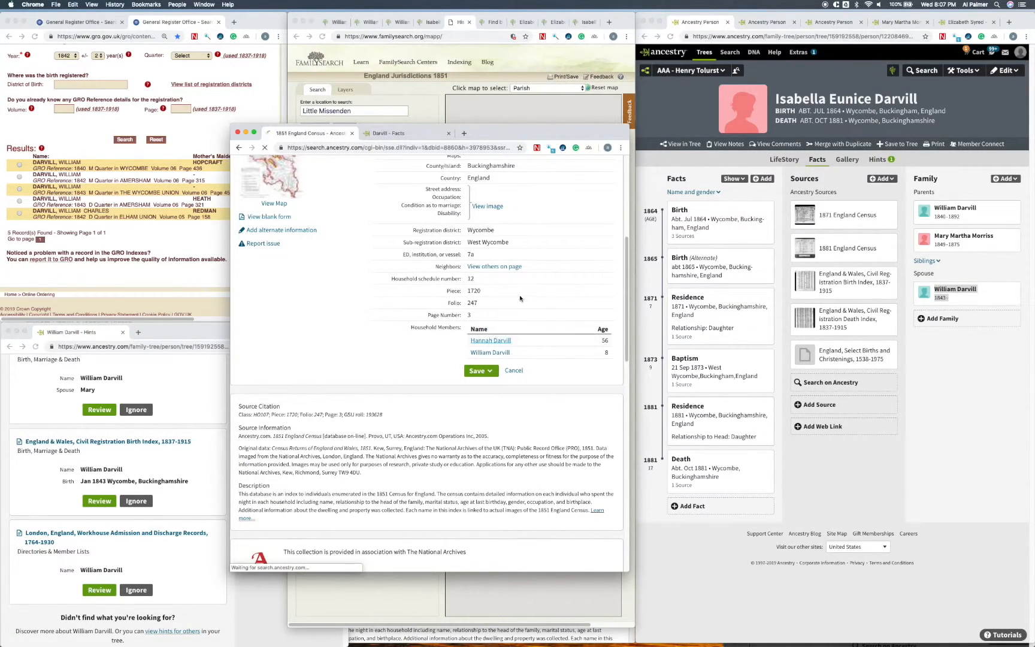
{"action": "scroll", "coordinate": [483, 416], "scroll_direction": "down", "scroll_amount": 2}
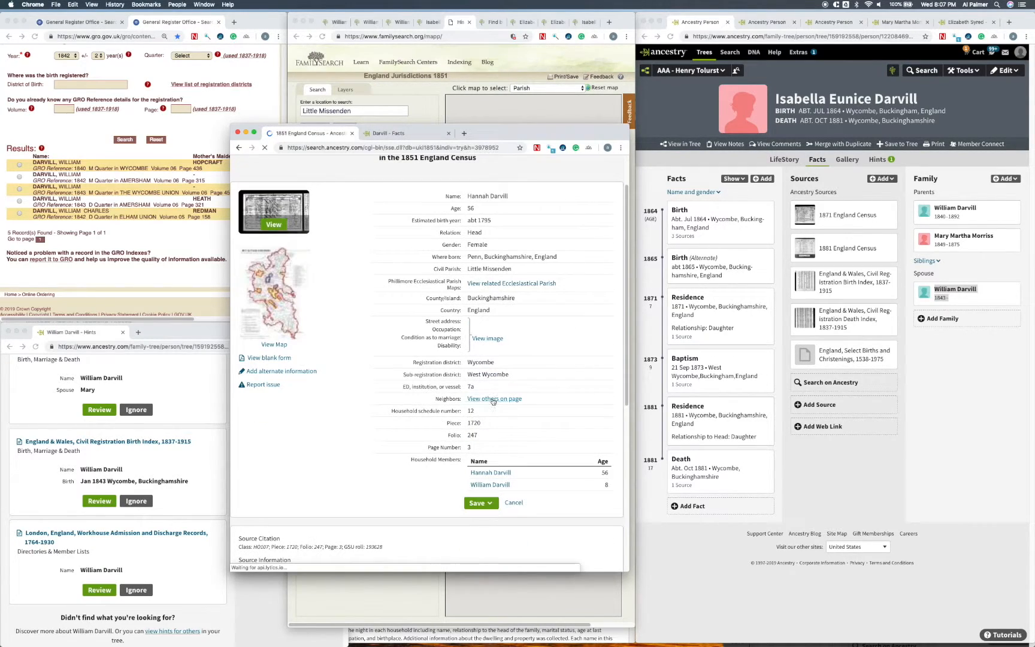
{"action": "left_click", "coordinate": [479, 502]}
{"action": "left_click", "coordinate": [476, 523]}
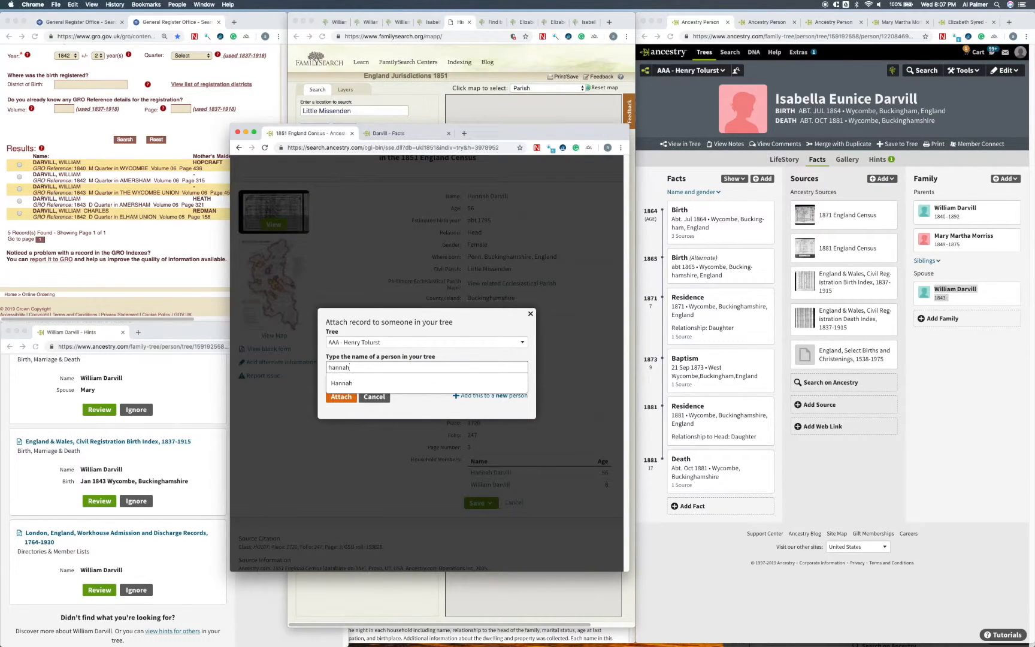
{"action": "left_click", "coordinate": [341, 383]}
{"action": "left_click", "coordinate": [347, 398]}
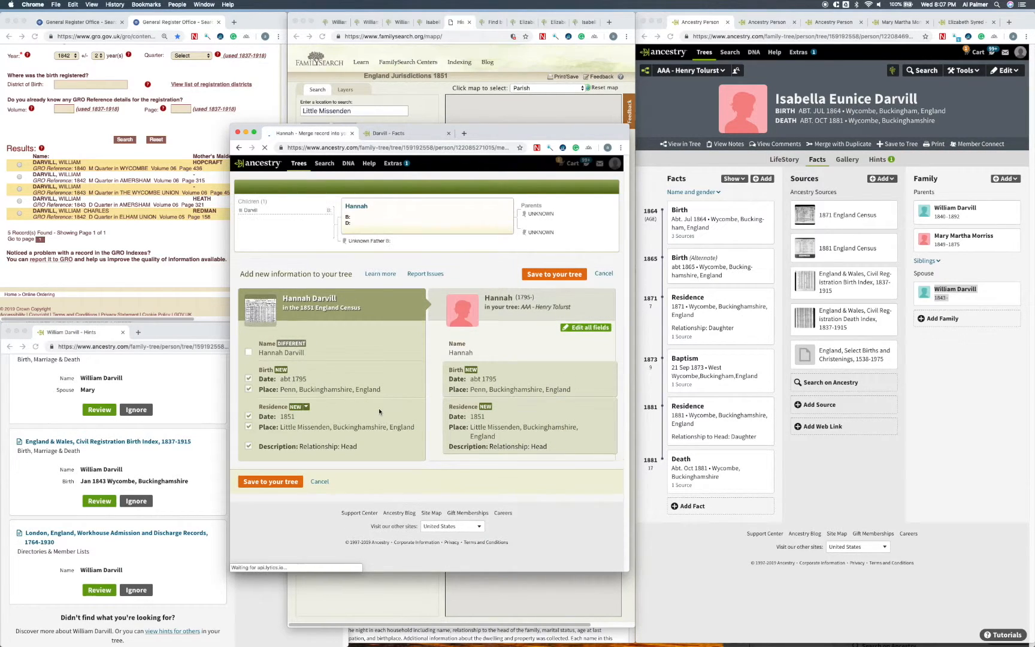
{"action": "left_click", "coordinate": [527, 276]}
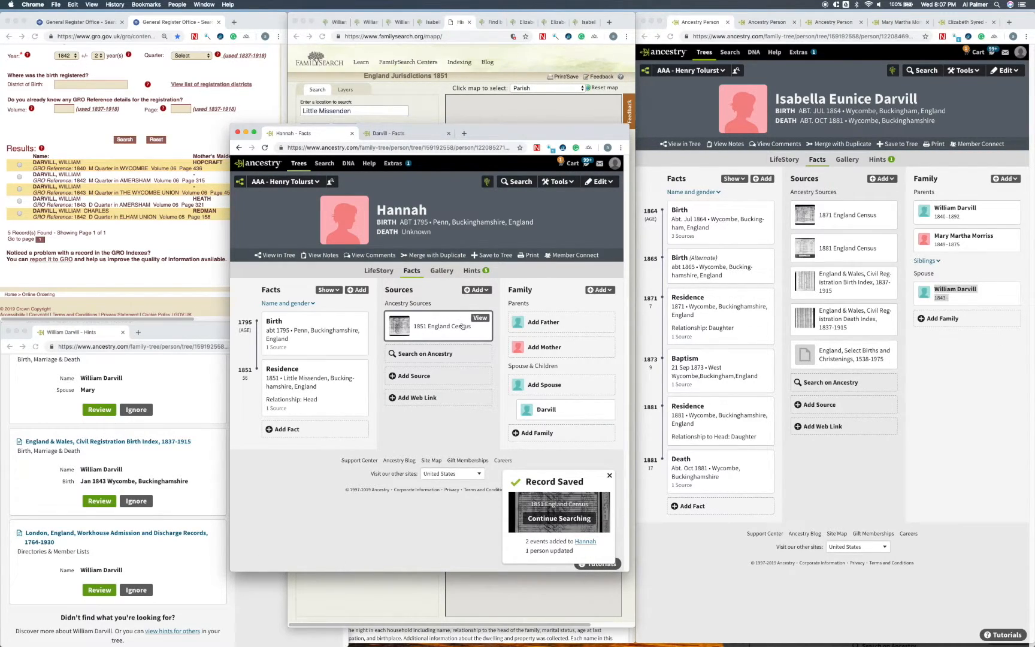
Step: Look through the grandmother's record hints and go back to her son's profile
{"action": "left_click", "coordinate": [473, 271]}
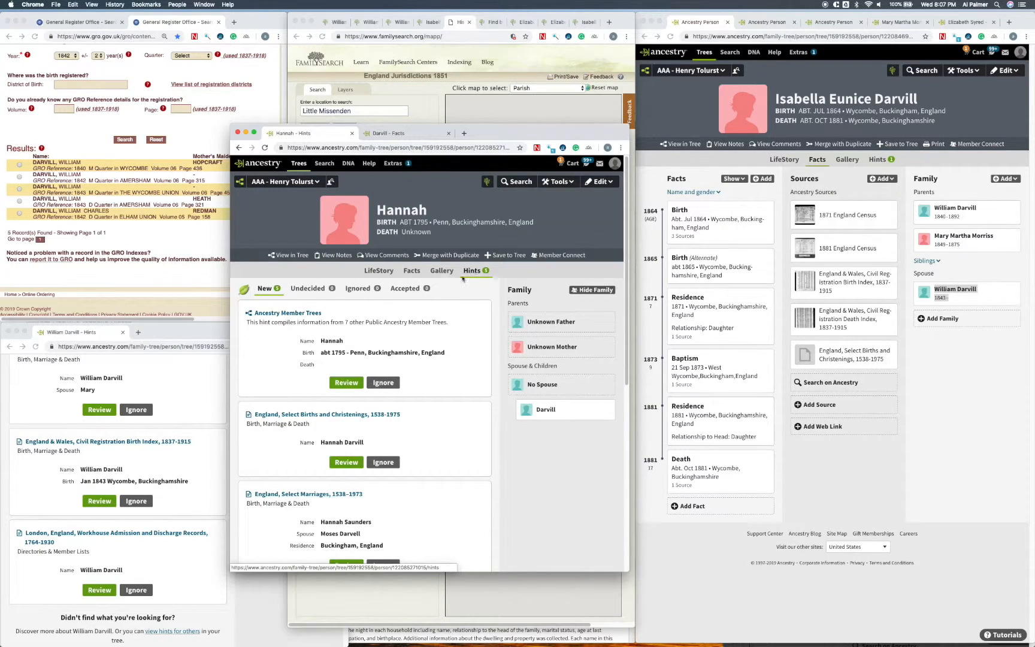
{"action": "scroll", "coordinate": [455, 372], "scroll_direction": "down", "scroll_amount": 3}
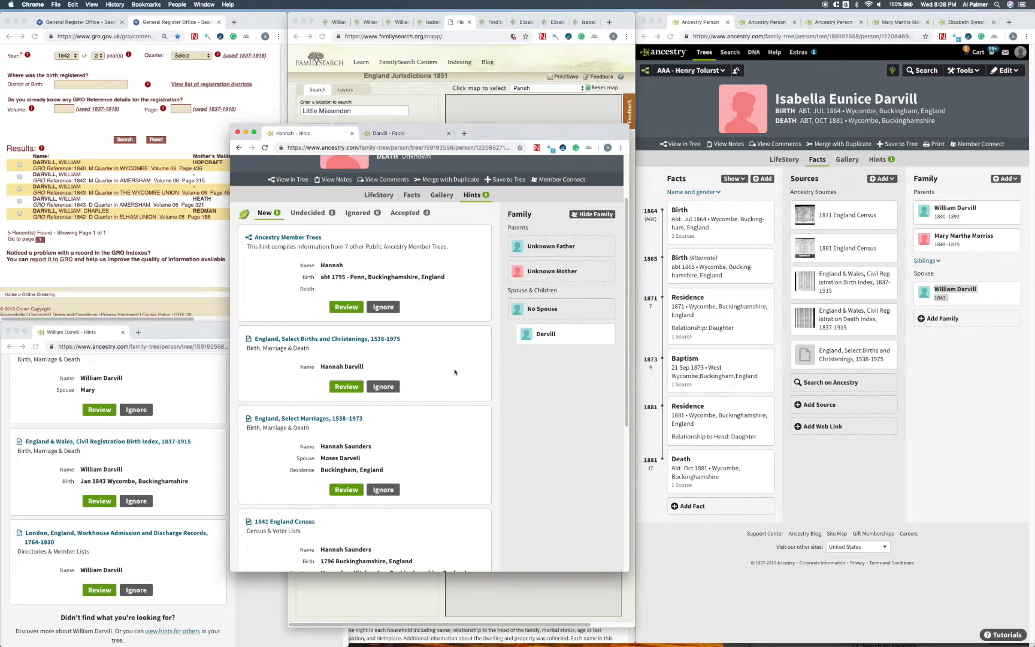
{"action": "scroll", "coordinate": [455, 372], "scroll_direction": "down", "scroll_amount": 4}
{"action": "scroll", "coordinate": [455, 372], "scroll_direction": "down", "scroll_amount": 5}
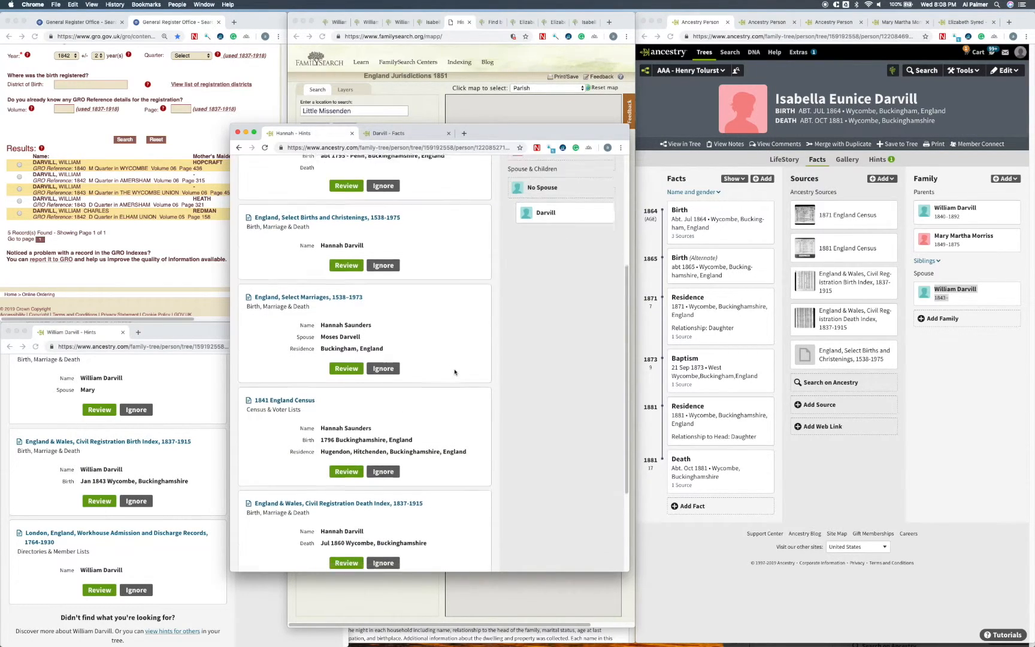
{"action": "scroll", "coordinate": [455, 372], "scroll_direction": "up", "scroll_amount": 5}
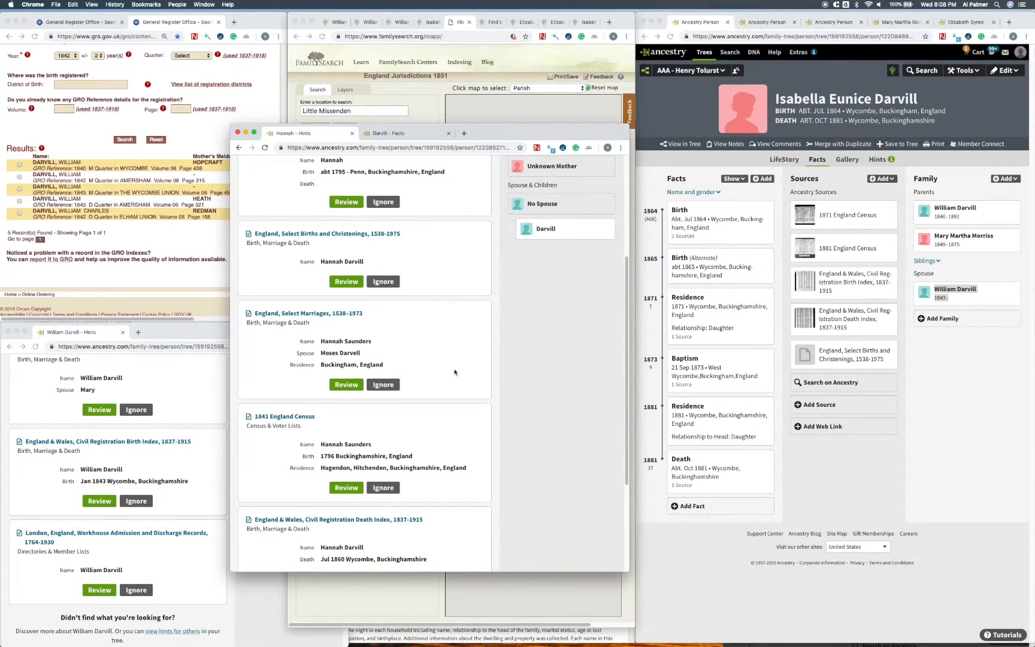
{"action": "scroll", "coordinate": [455, 362], "scroll_direction": "up", "scroll_amount": 1}
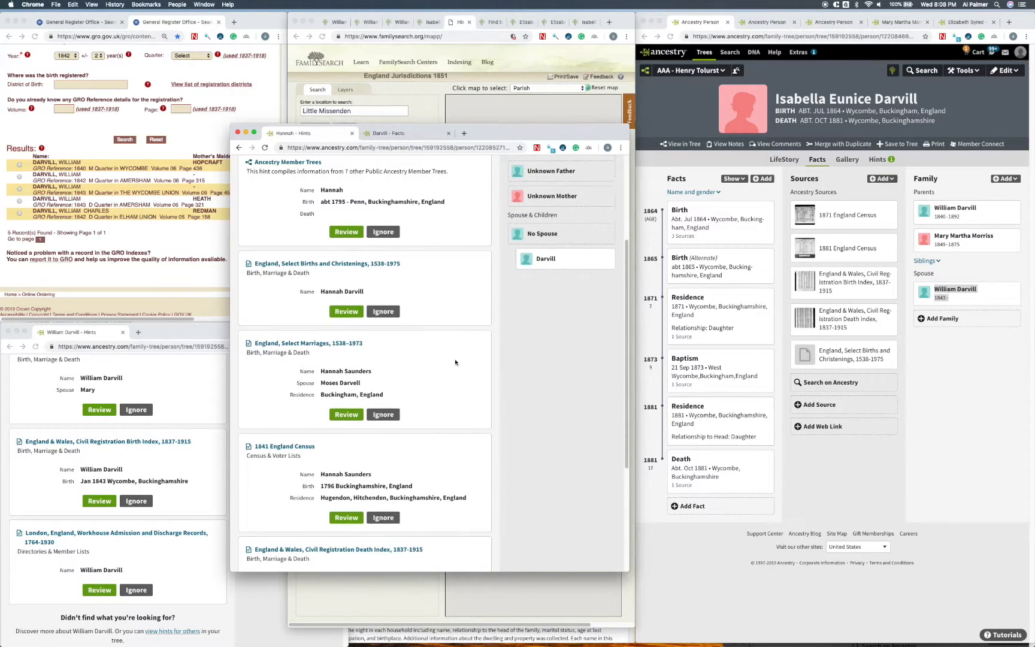
{"action": "scroll", "coordinate": [457, 363], "scroll_direction": "up", "scroll_amount": 2}
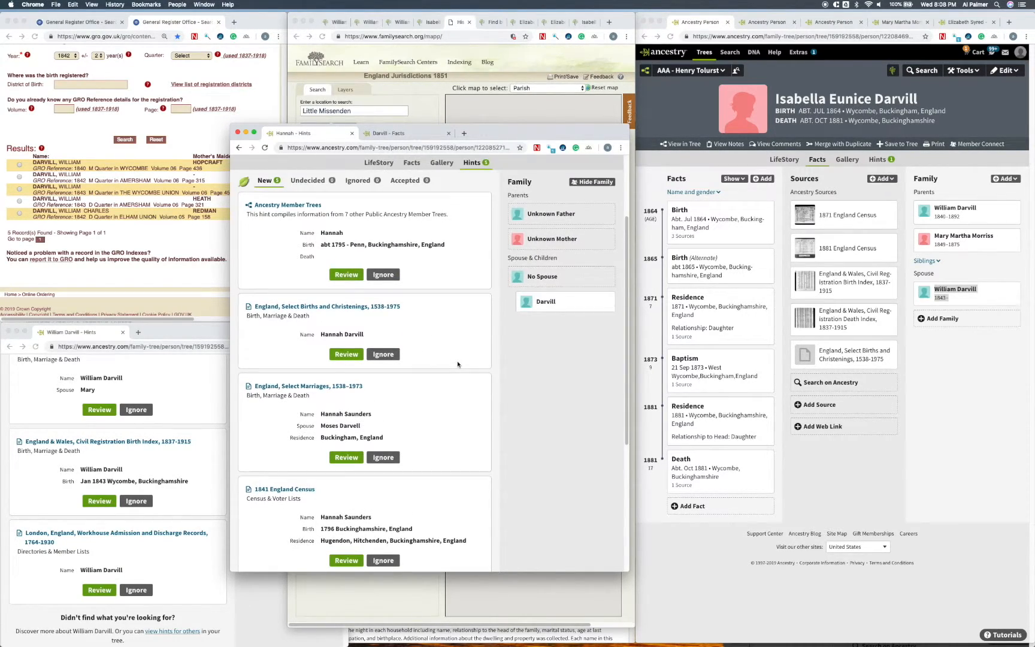
{"action": "left_click", "coordinate": [528, 321]}
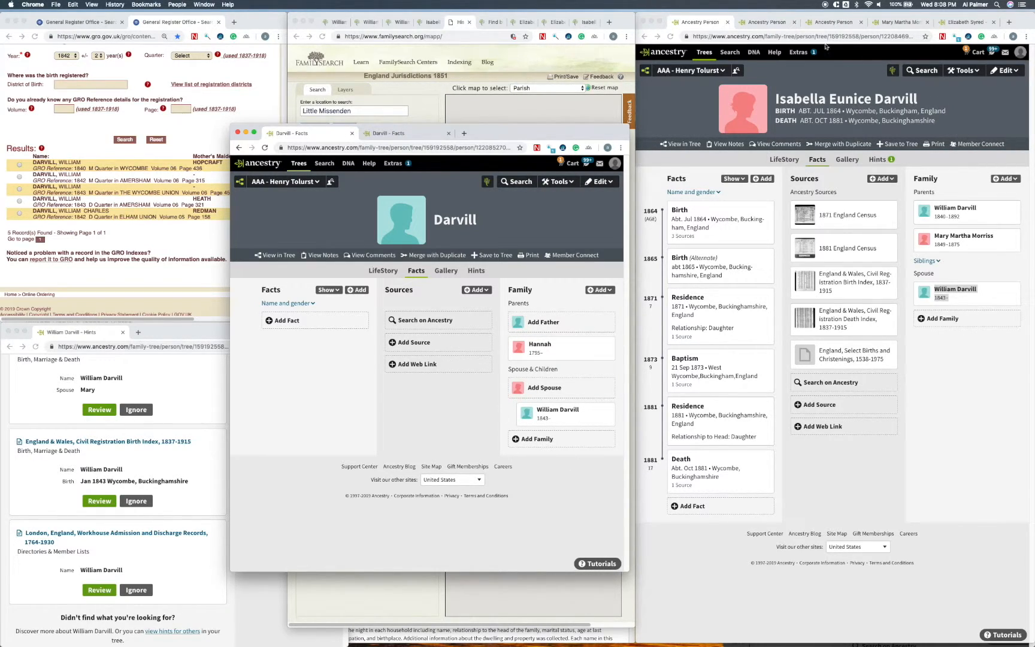
Step: Look over the facts, sources and family of the man born about 1840, and close the separate family's window
{"action": "left_click", "coordinate": [765, 24]}
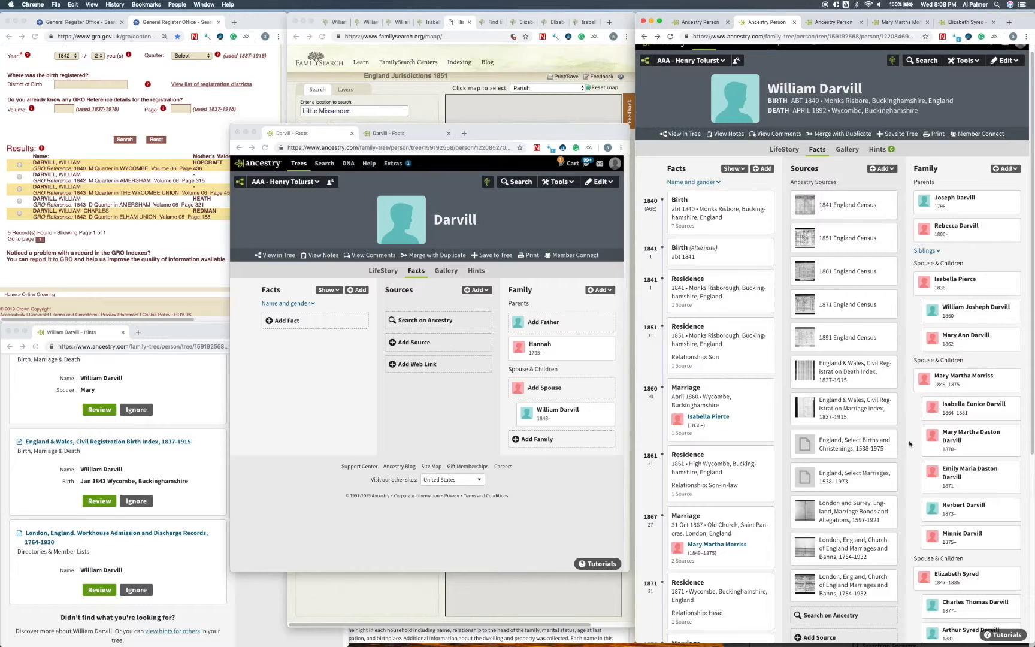
{"action": "scroll", "coordinate": [909, 444], "scroll_direction": "down", "scroll_amount": 2}
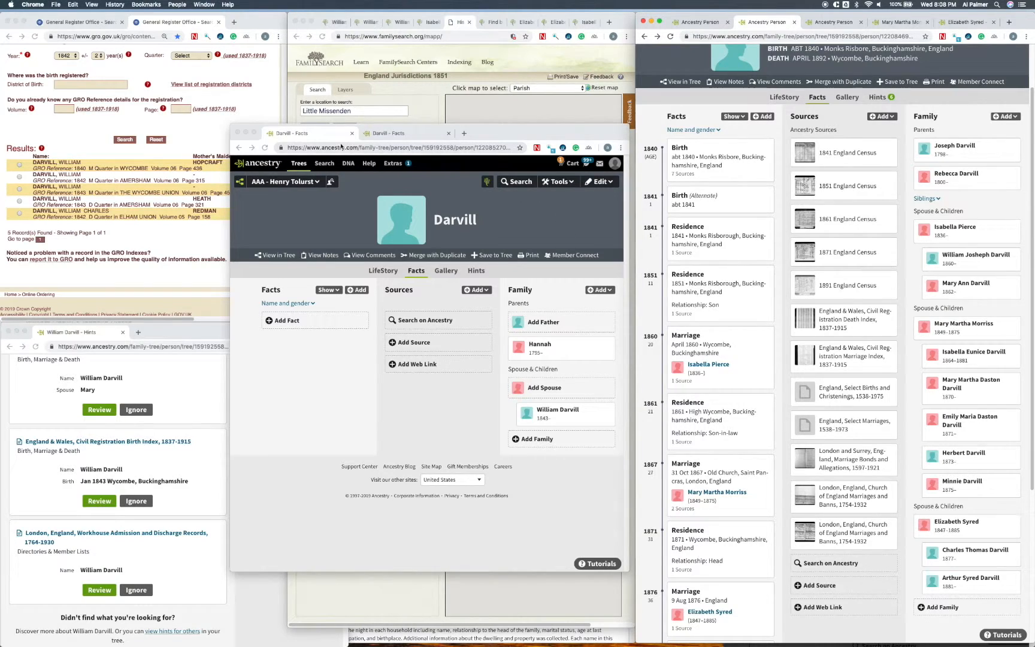
{"action": "left_click", "coordinate": [237, 133]}
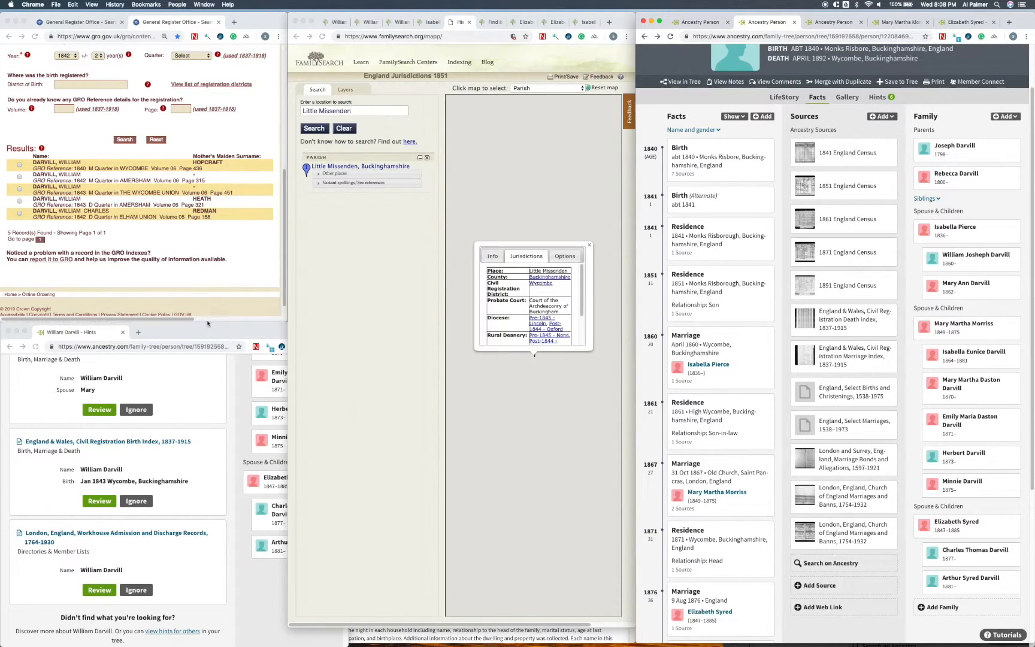
Step: Find the England & Wales, Civil Registration Marriage Index, 1837-1915 hint among the man's record hints and open it for review
{"action": "left_click_drag", "start_coordinate": [208, 326], "coordinate": [262, 296]}
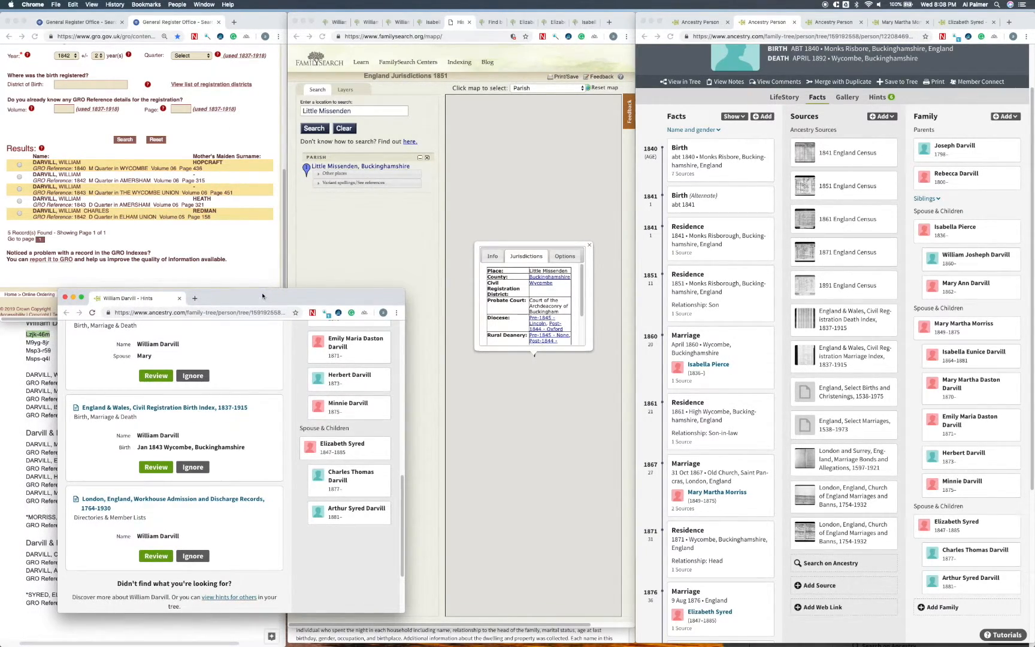
{"action": "scroll", "coordinate": [238, 398], "scroll_direction": "up", "scroll_amount": 3}
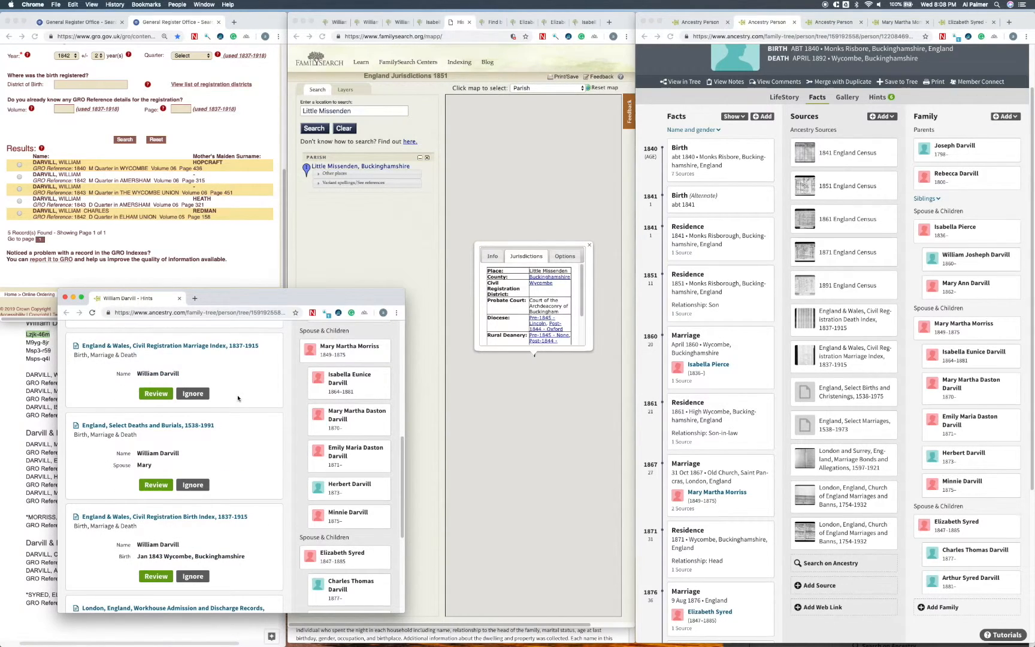
{"action": "scroll", "coordinate": [203, 396], "scroll_direction": "up", "scroll_amount": 1}
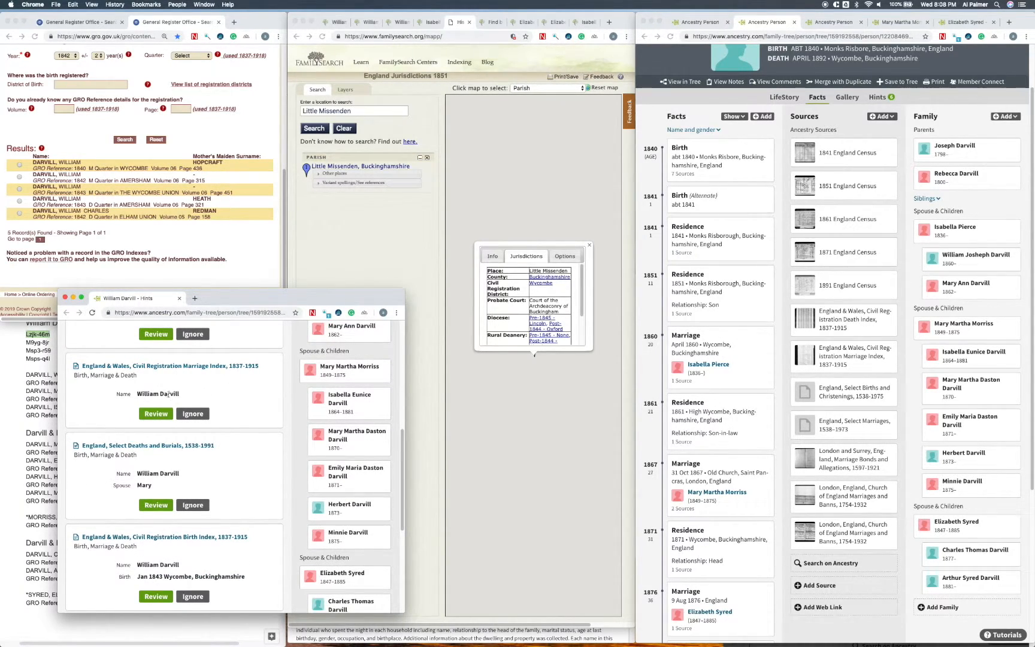
{"action": "left_click", "coordinate": [156, 413]}
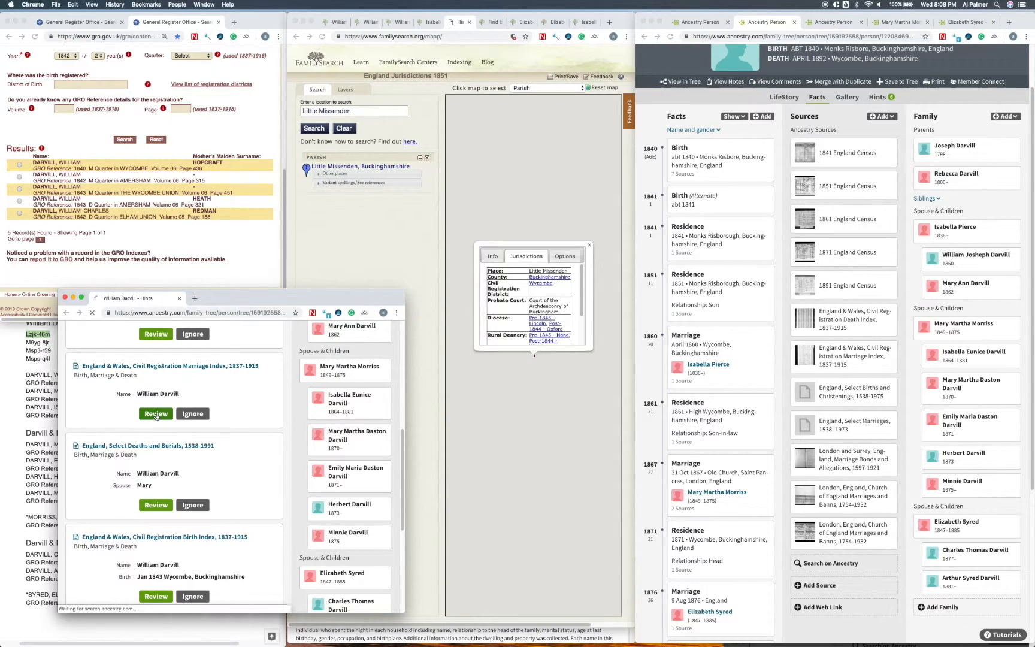
{"action": "left_click_drag", "start_coordinate": [278, 290], "coordinate": [371, 98]}
{"action": "left_click_drag", "start_coordinate": [315, 423], "coordinate": [315, 543]}
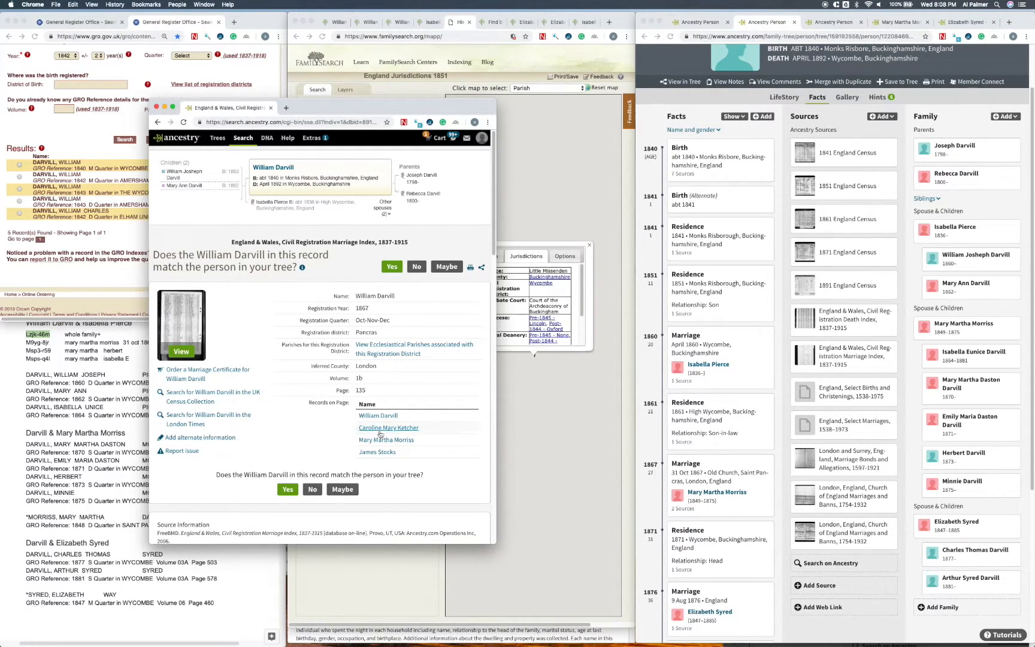
Step: Accept the 1867 Pancras marriage index record as a match, save it to the tree without changing existing facts, and close the hints window
{"action": "left_click", "coordinate": [288, 490]}
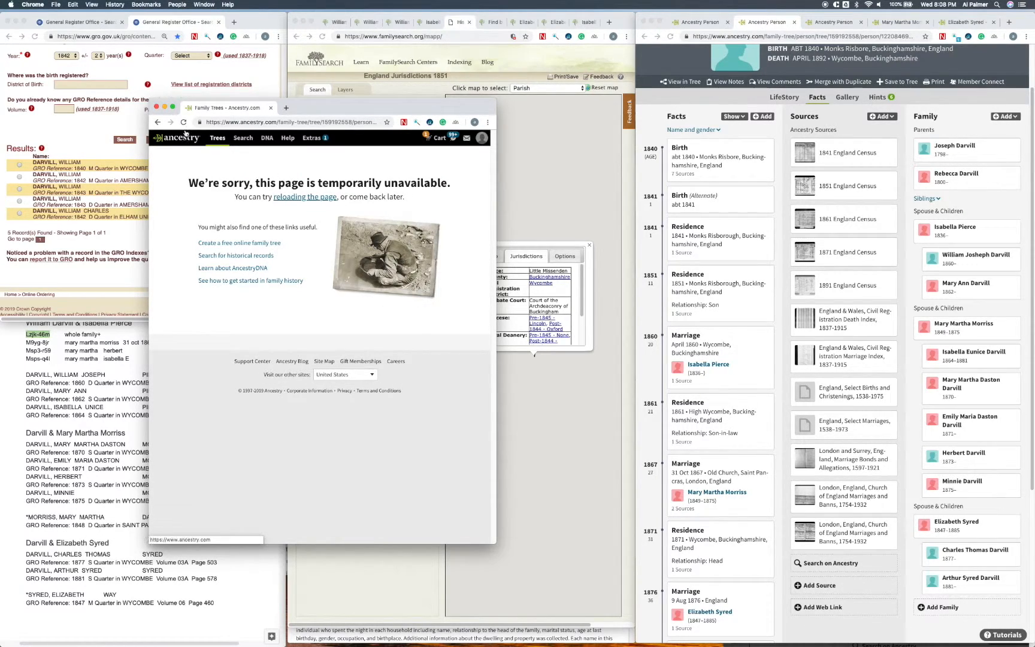
{"action": "left_click", "coordinate": [184, 123]}
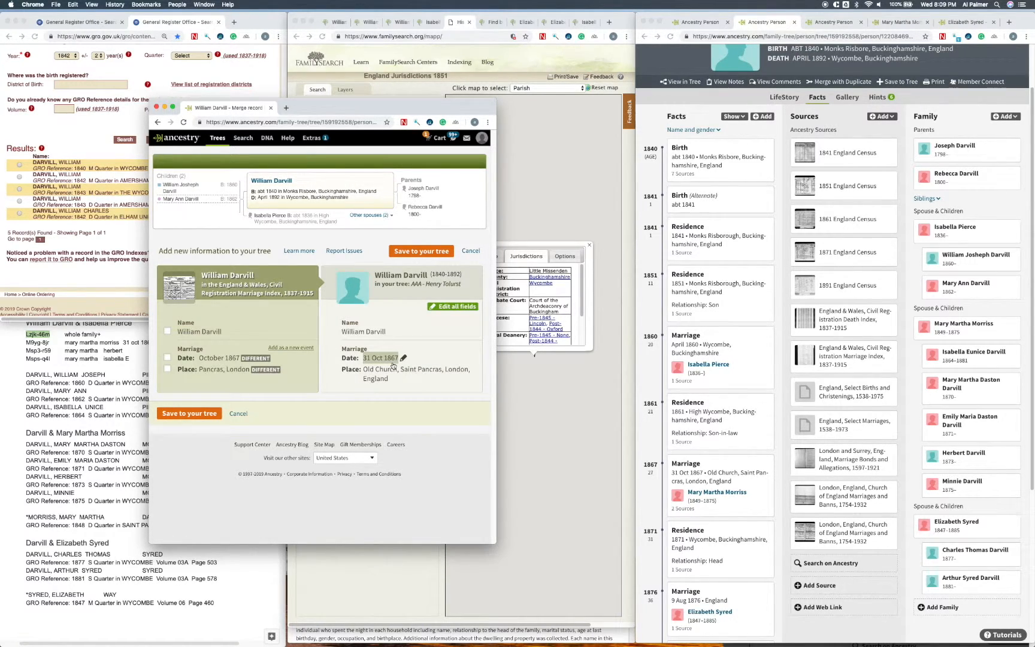
{"action": "left_click", "coordinate": [735, 479]}
{"action": "left_click", "coordinate": [736, 480]}
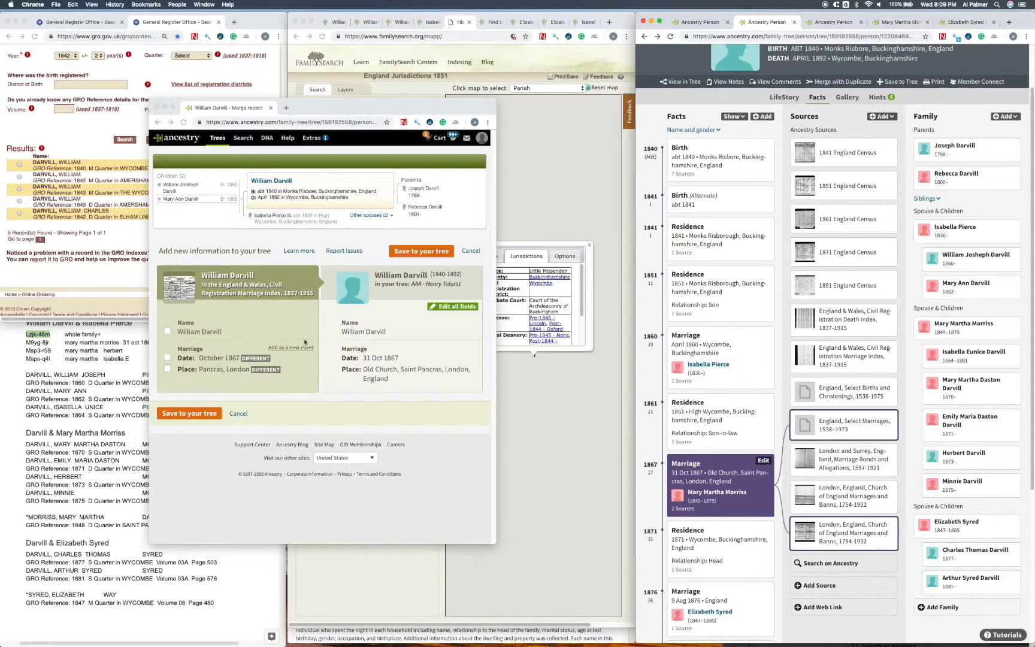
{"action": "left_click", "coordinate": [206, 417]}
{"action": "left_click", "coordinate": [206, 415]}
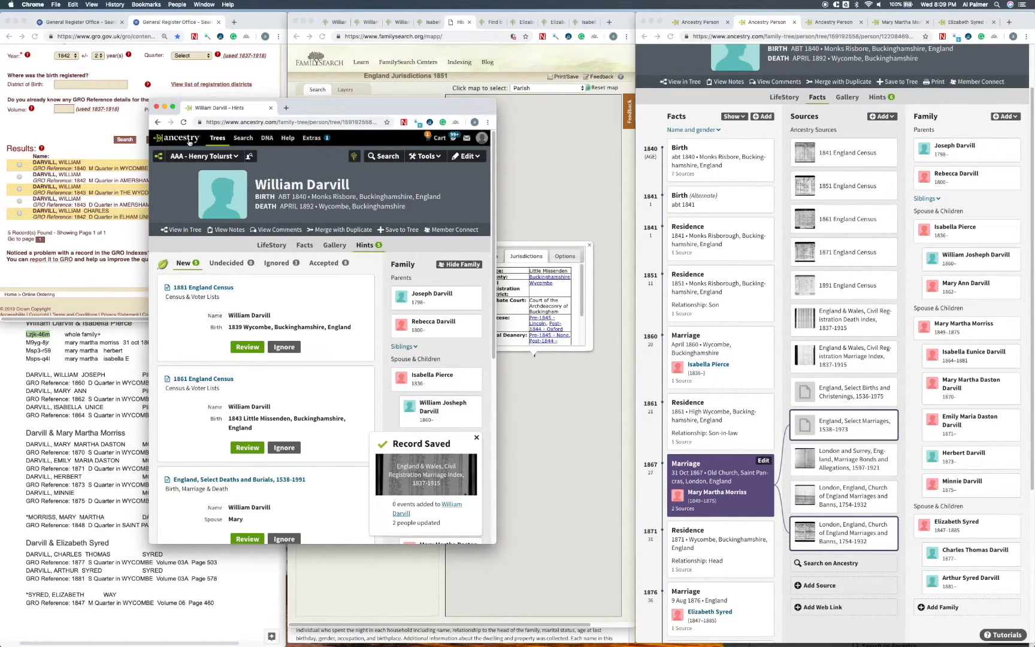
{"action": "left_click", "coordinate": [157, 107]}
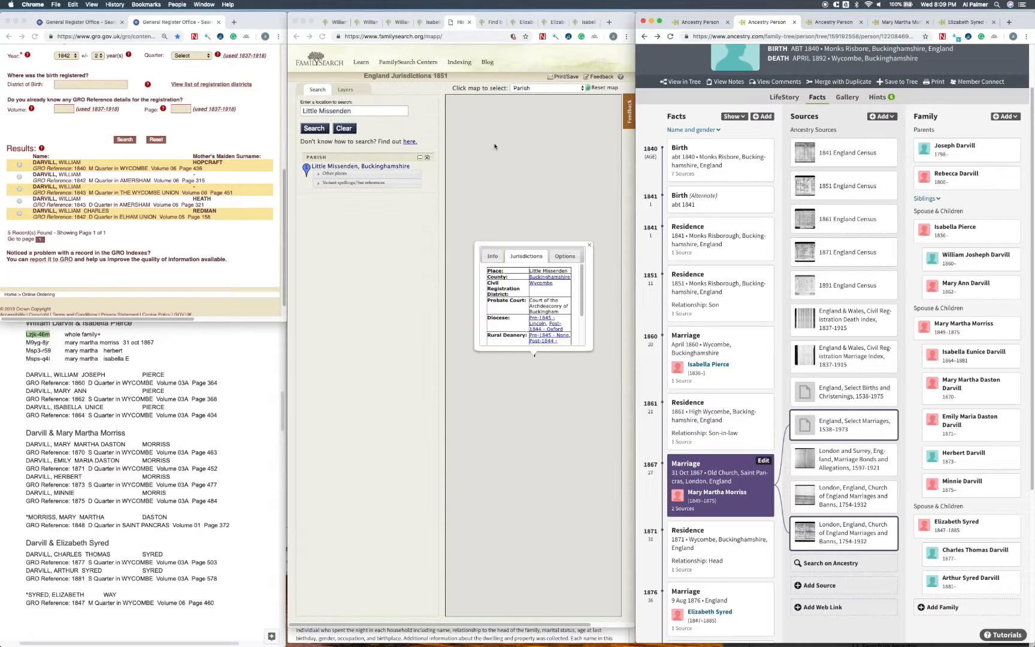
Step: Compare the FamilySearch profile of the man married on 31 Oct 1867 with the Ancestry profile of the man born about 1840
{"action": "left_click", "coordinate": [333, 21]}
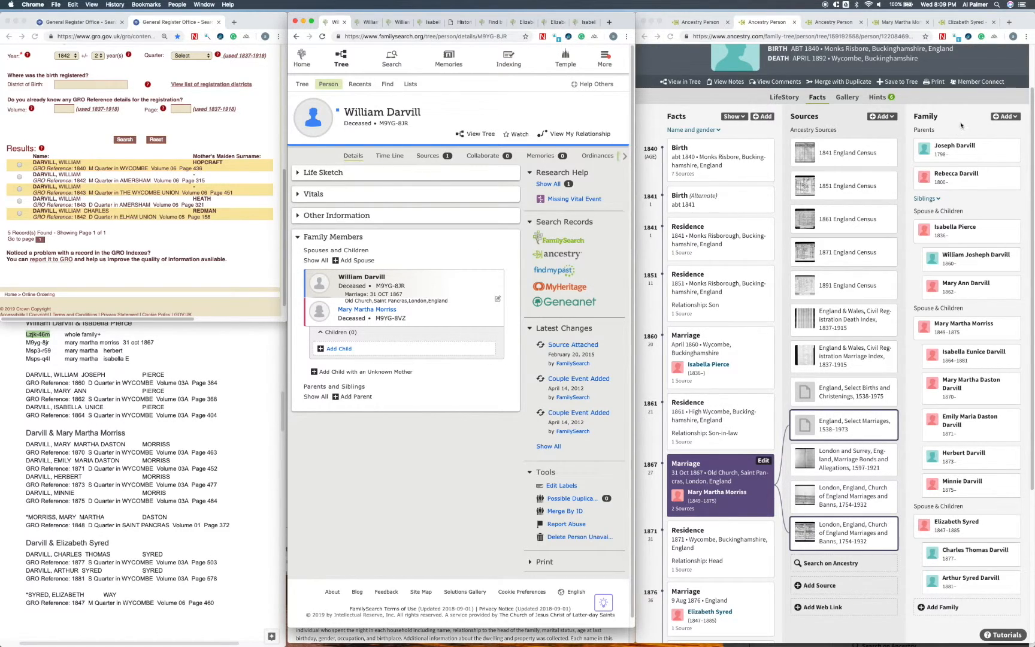
{"action": "scroll", "coordinate": [992, 94], "scroll_direction": "up", "scroll_amount": 1}
{"action": "scroll", "coordinate": [992, 94], "scroll_direction": "up", "scroll_amount": 1}
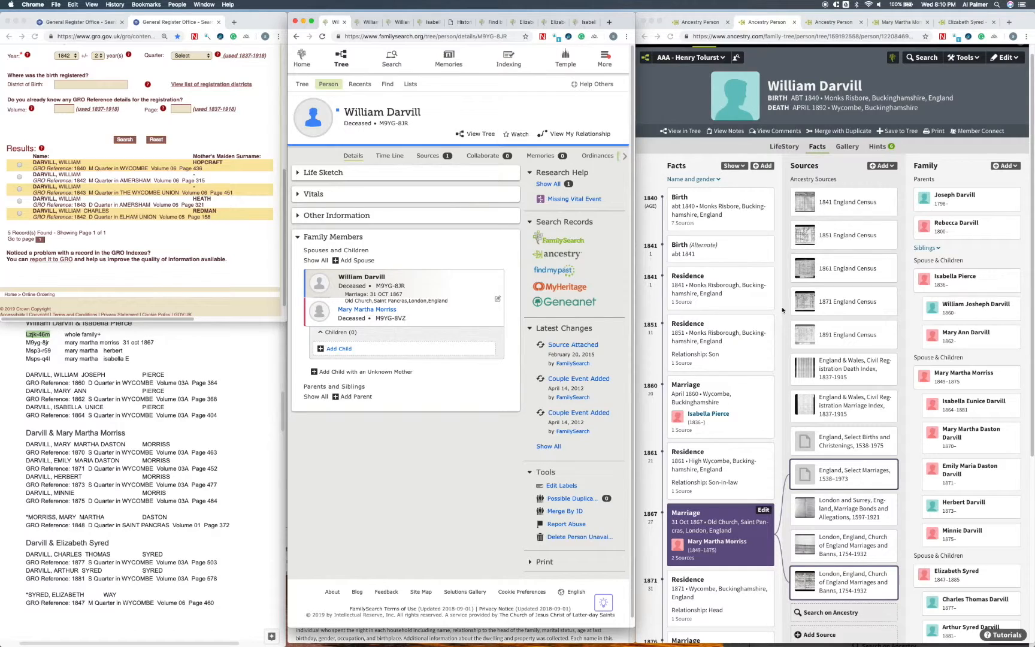
Step: Remove the spouse relationship from the daughter born about July 1864 and reload her profile
{"action": "left_click", "coordinate": [700, 27]}
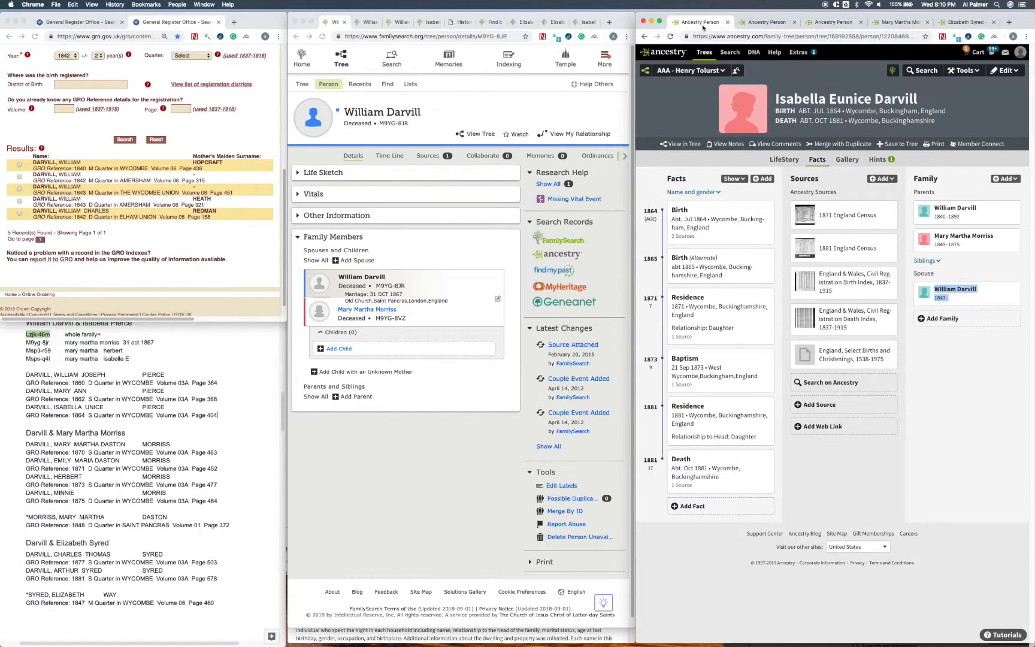
{"action": "left_click", "coordinate": [960, 277]}
{"action": "left_click", "coordinate": [1016, 68]}
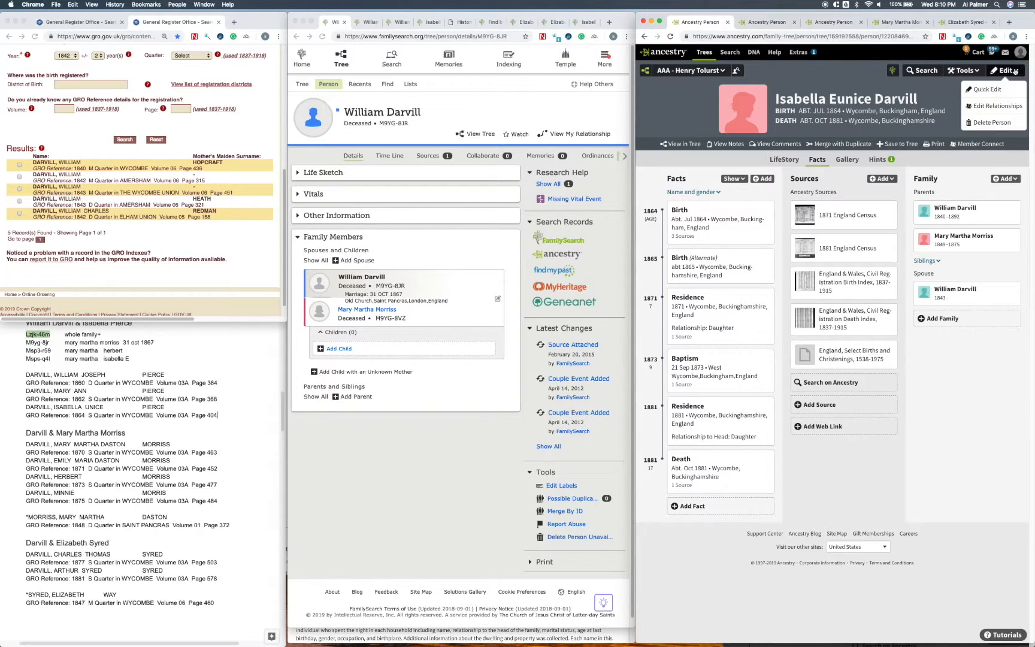
{"action": "left_click", "coordinate": [1004, 109]}
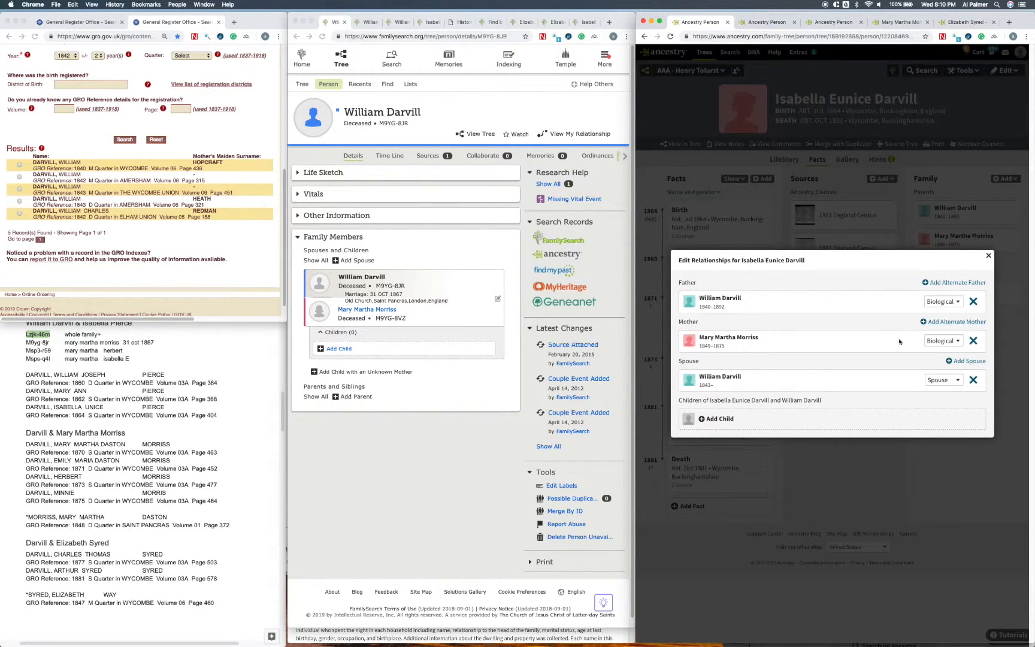
{"action": "left_click", "coordinate": [976, 380]}
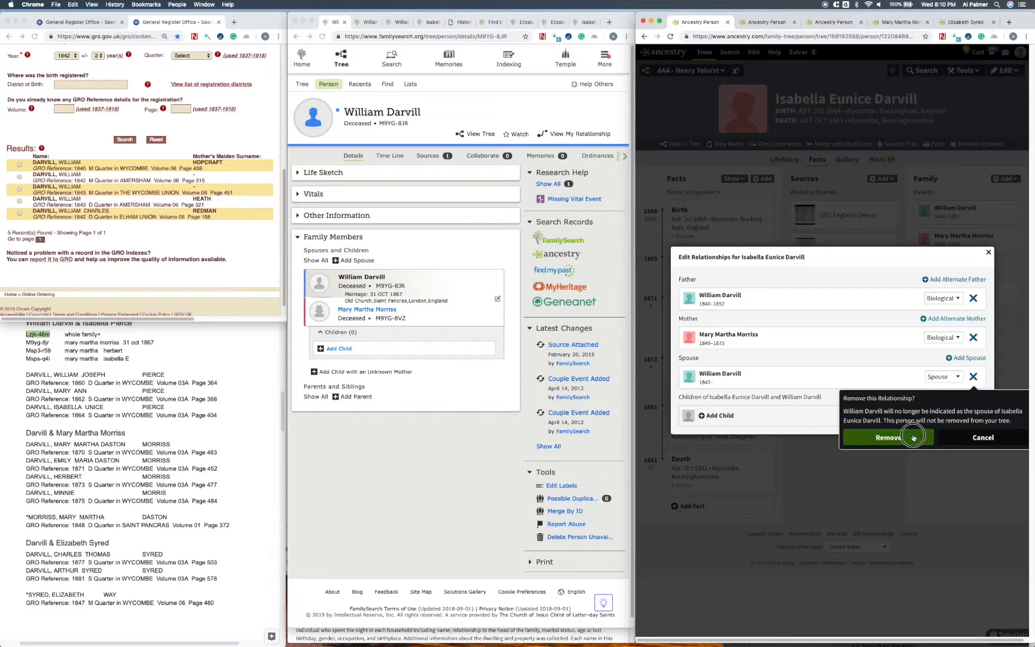
{"action": "left_click", "coordinate": [838, 435]}
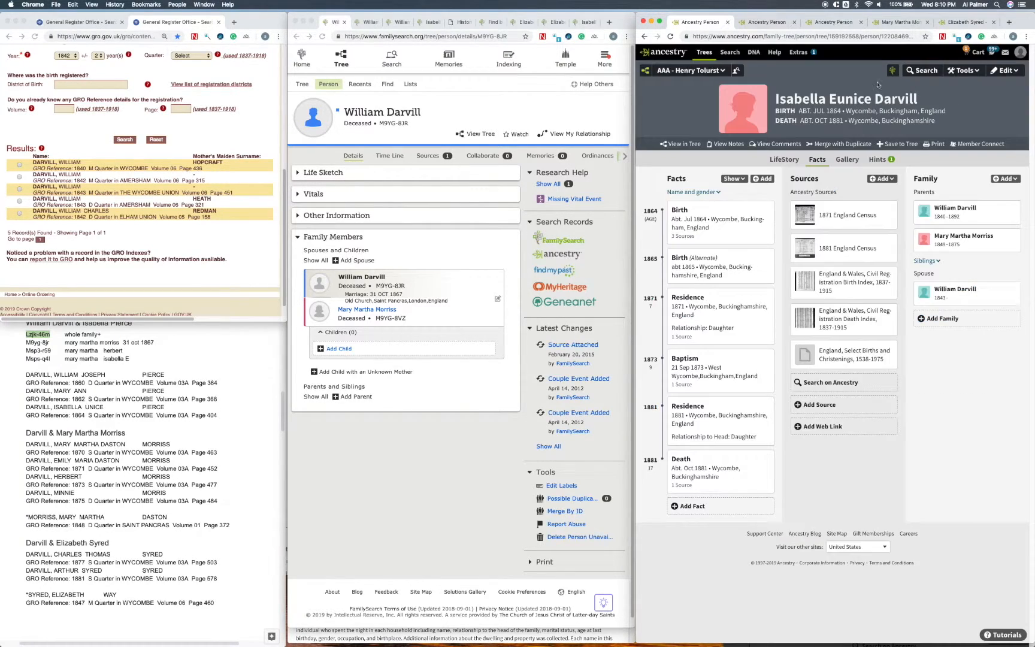
{"action": "left_click", "coordinate": [670, 37]}
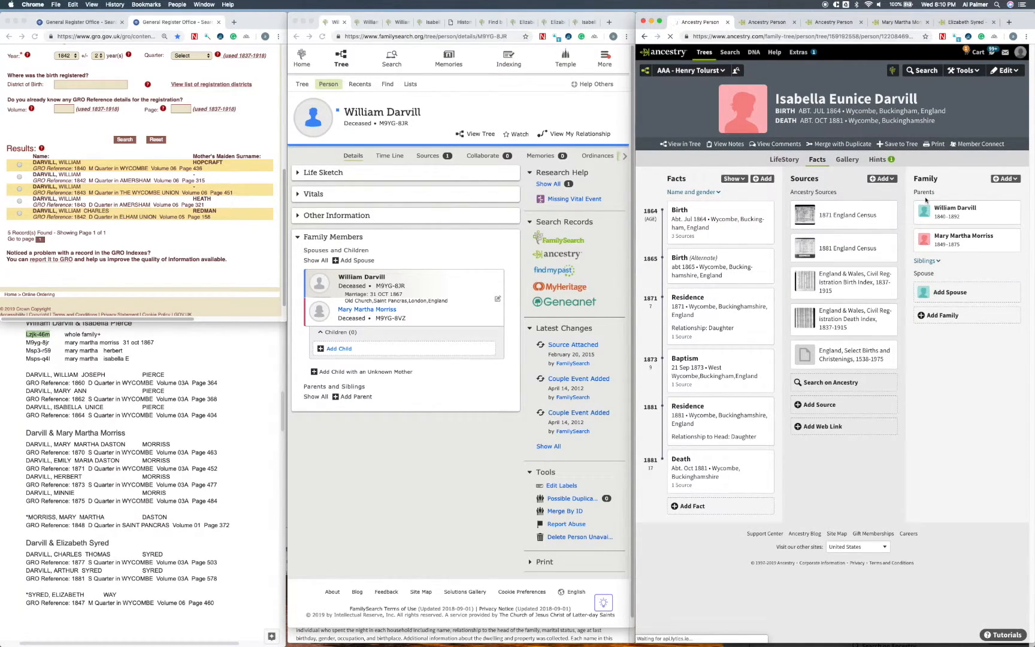
Step: Compare the father's Ancestry profile and birth notes with the FamilySearch christening source and the vitals of the daughter christened in 1873
{"action": "left_click", "coordinate": [770, 24]}
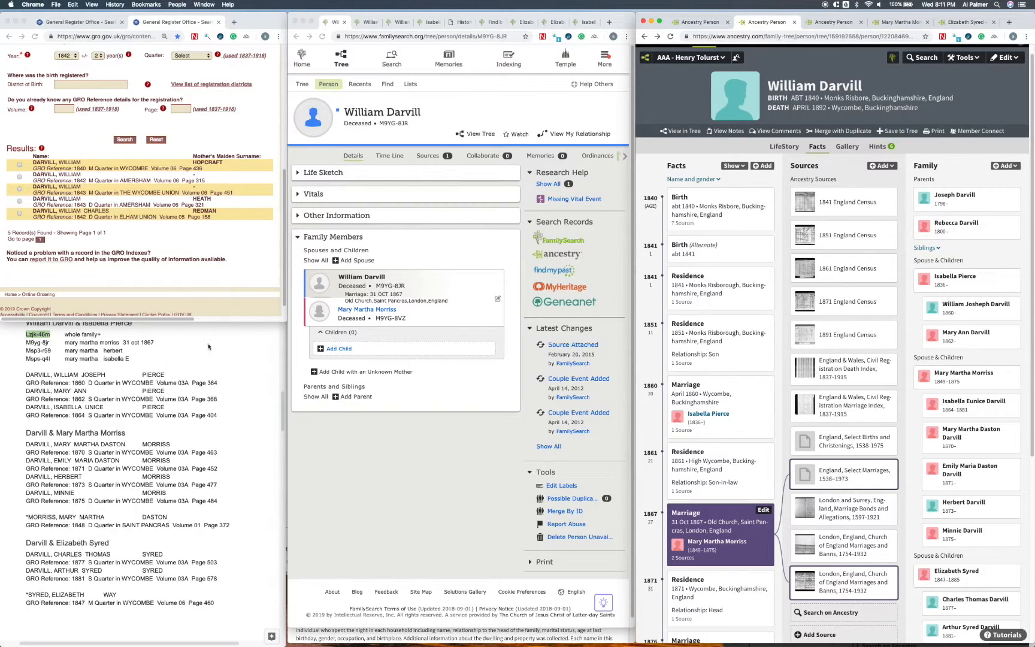
{"action": "scroll", "coordinate": [198, 341], "scroll_direction": "up", "scroll_amount": 1}
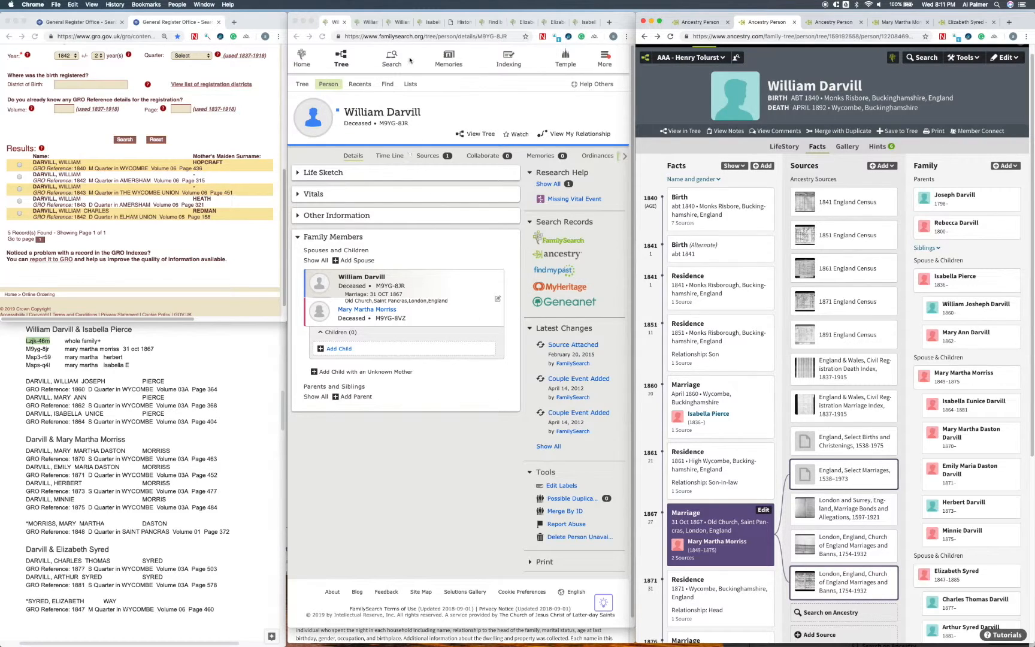
{"action": "left_click", "coordinate": [404, 27]}
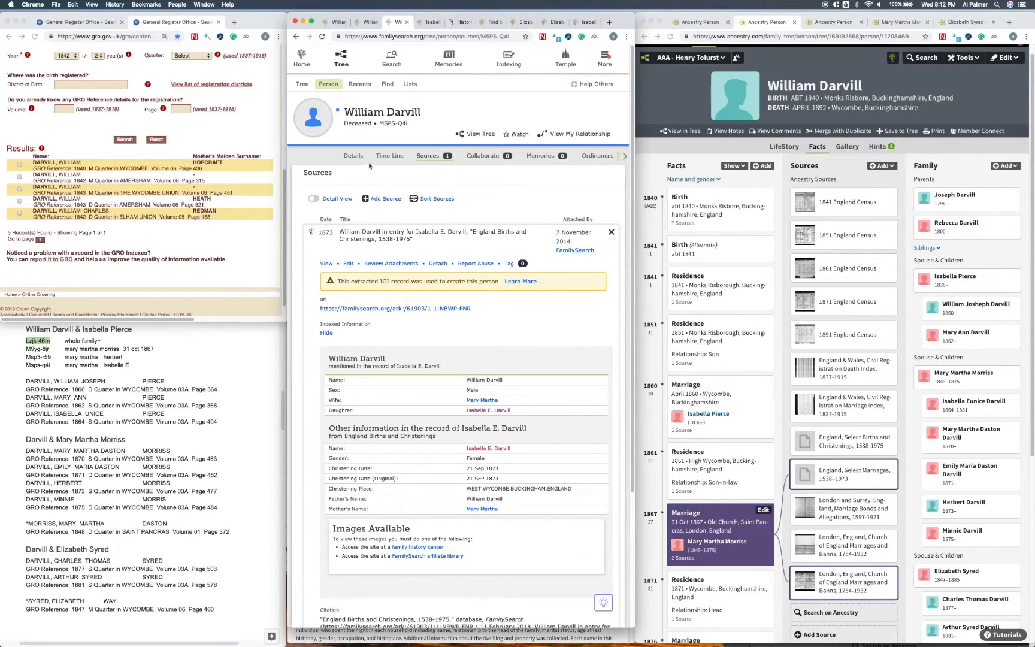
{"action": "left_click", "coordinate": [431, 22]}
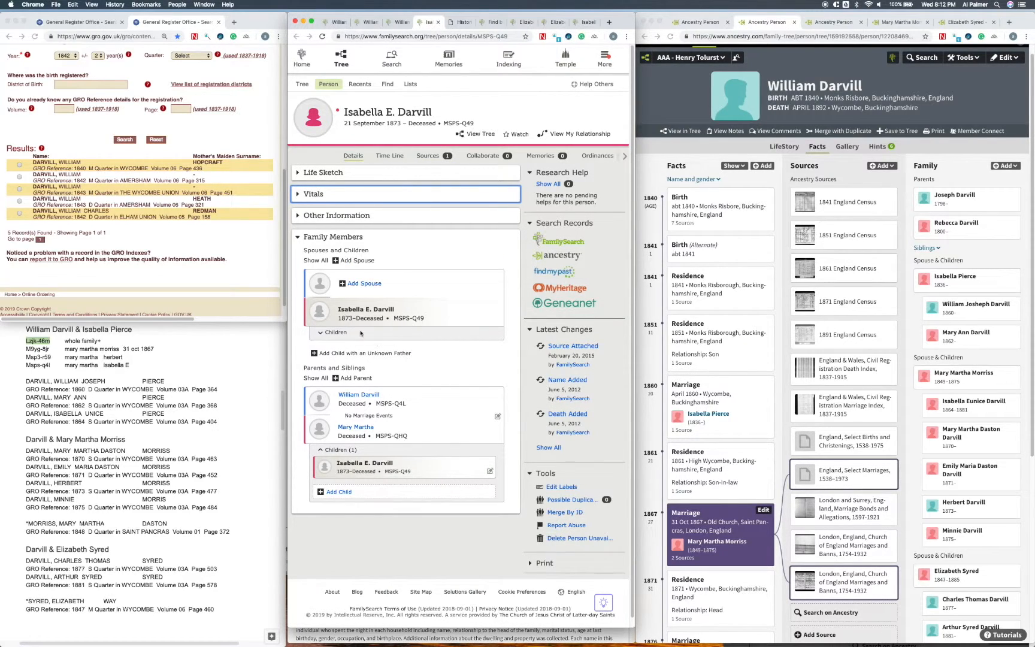
{"action": "left_click", "coordinate": [298, 195]}
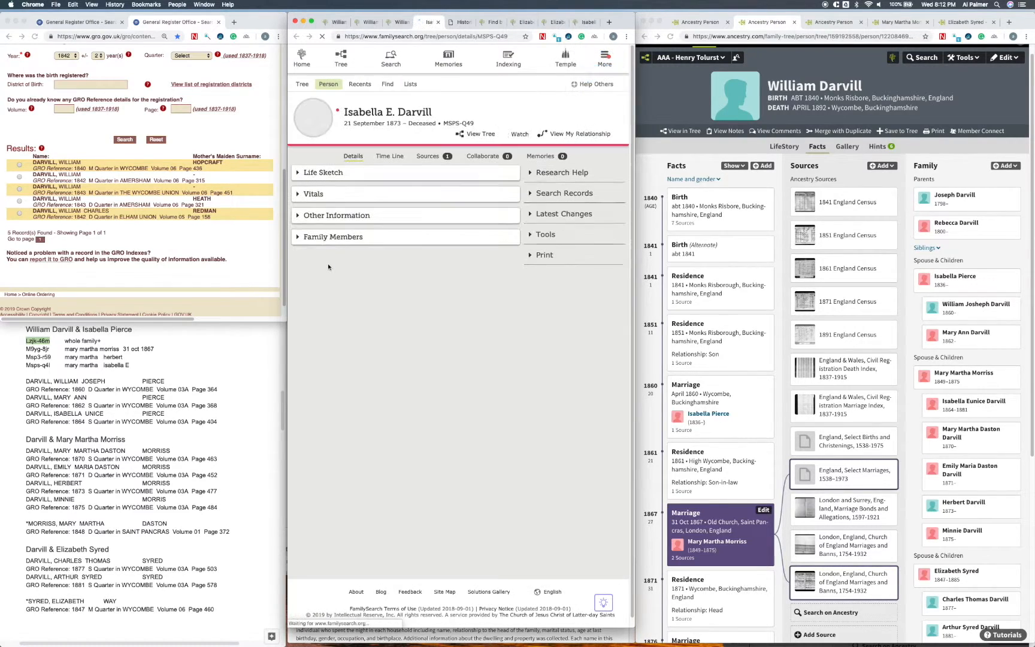
{"action": "left_click", "coordinate": [317, 199]}
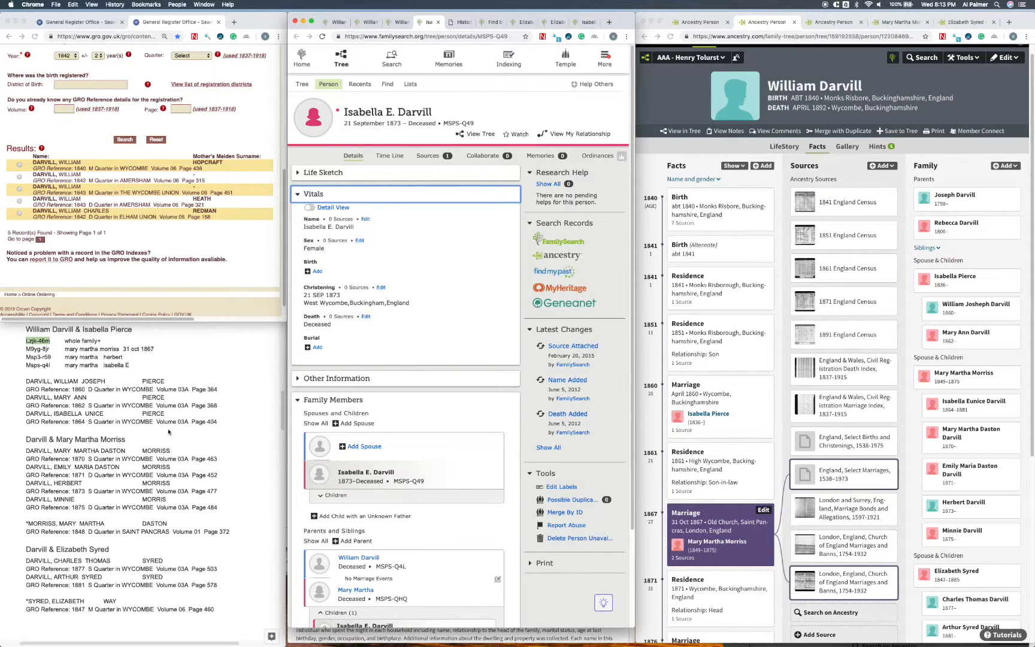
Step: Remove the father's second wife as the mother of the daughter born about July 1864
{"action": "left_click", "coordinate": [699, 22]}
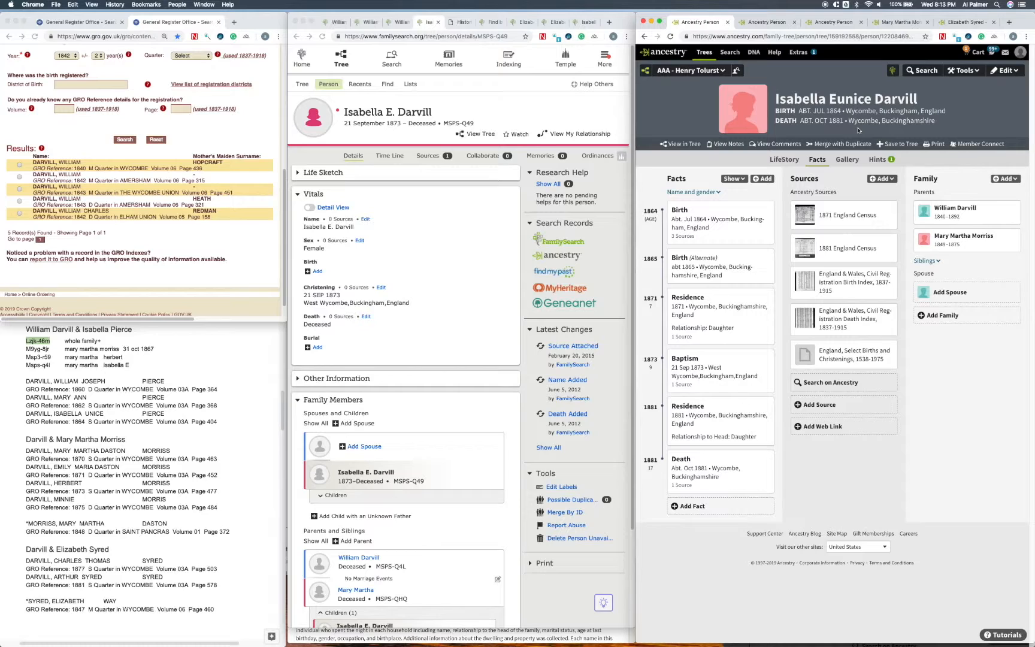
{"action": "left_click", "coordinate": [1012, 73]}
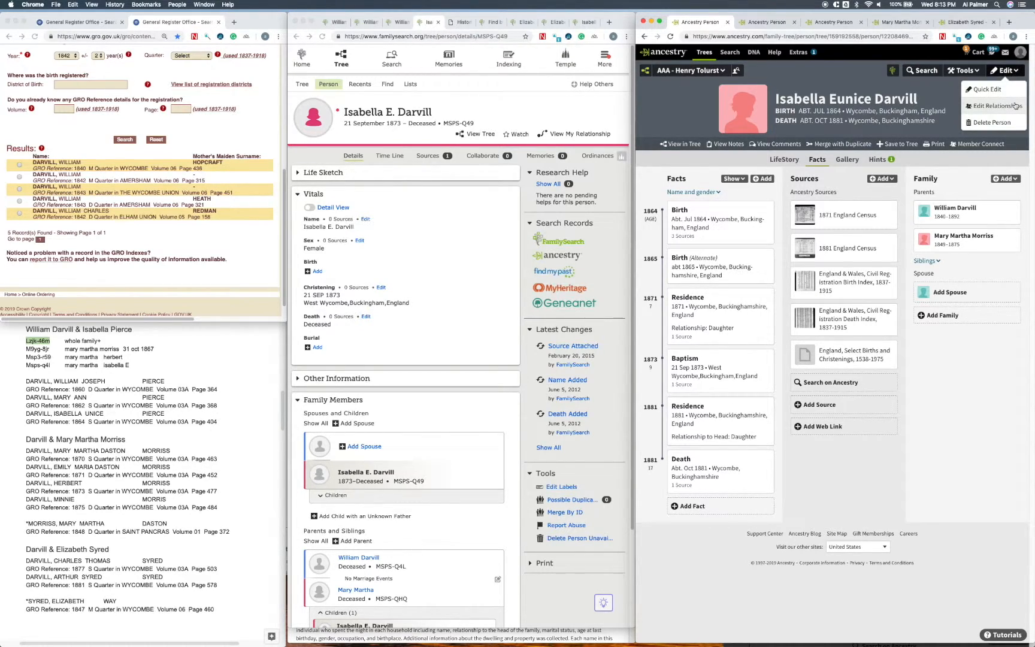
{"action": "left_click", "coordinate": [997, 106]}
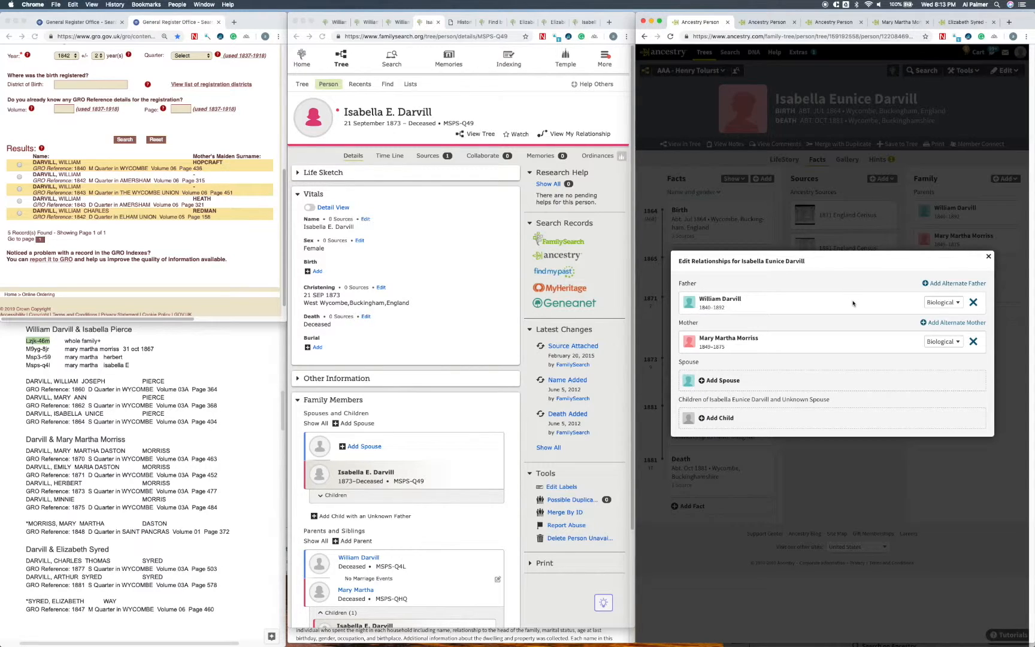
{"action": "left_click", "coordinate": [974, 344]}
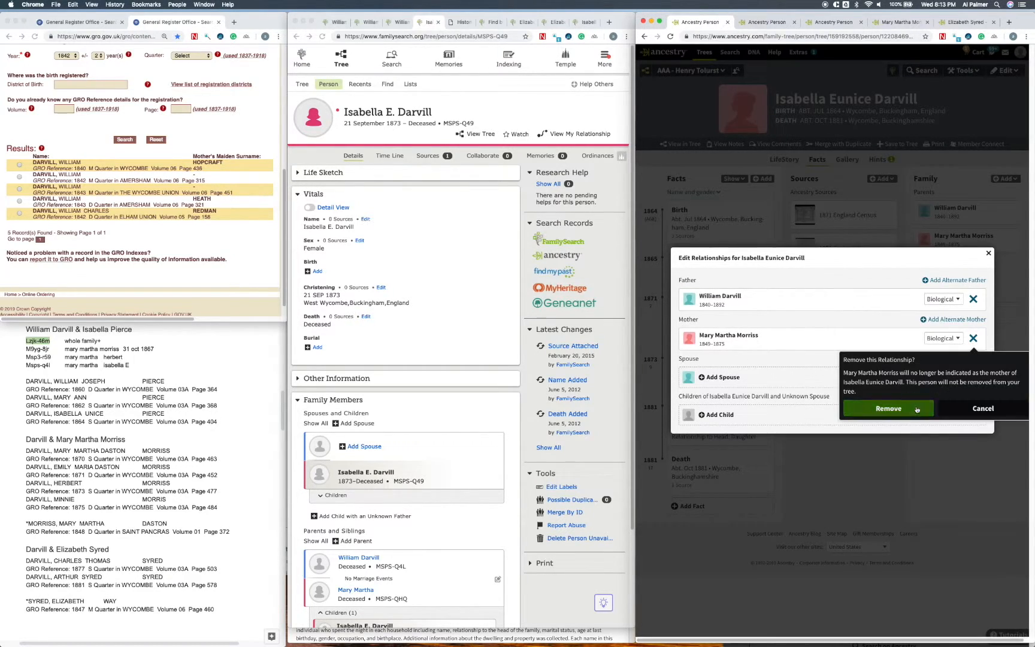
{"action": "left_click", "coordinate": [845, 407]}
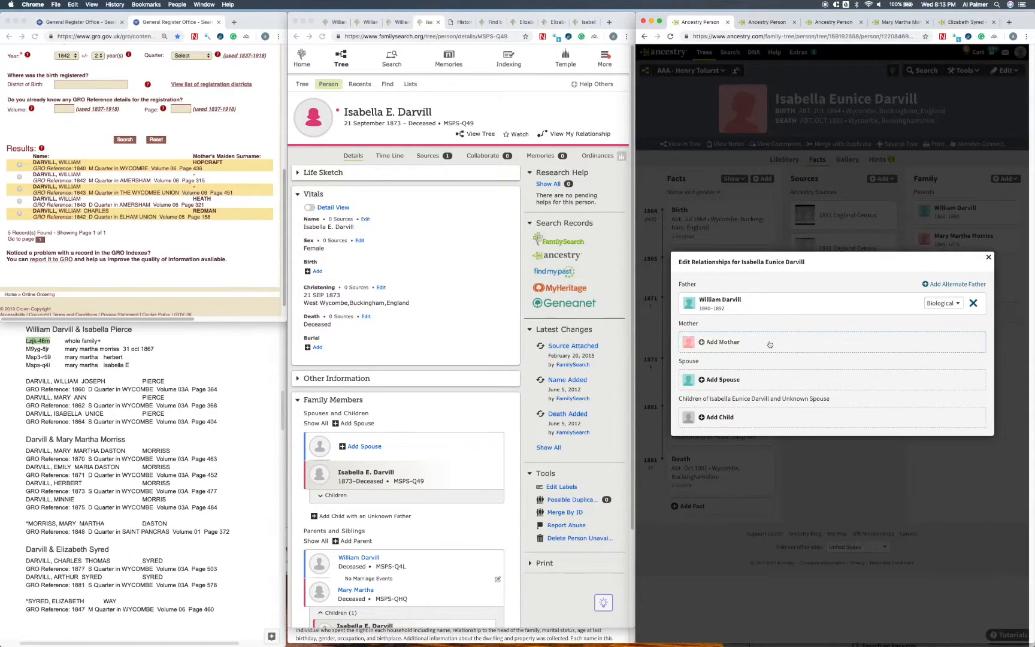
Step: Link the father's first wife, already in the tree, as the daughter's mother and save the relationship
{"action": "left_click", "coordinate": [728, 341]}
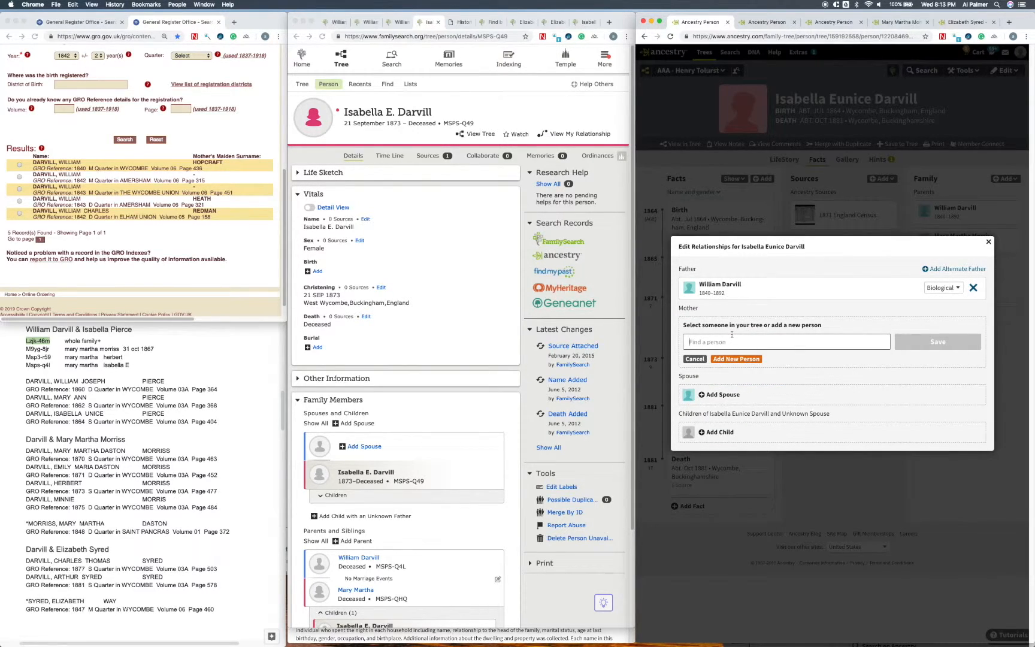
{"action": "type", "text": "pier"}
{"action": "key", "text": "Down"}
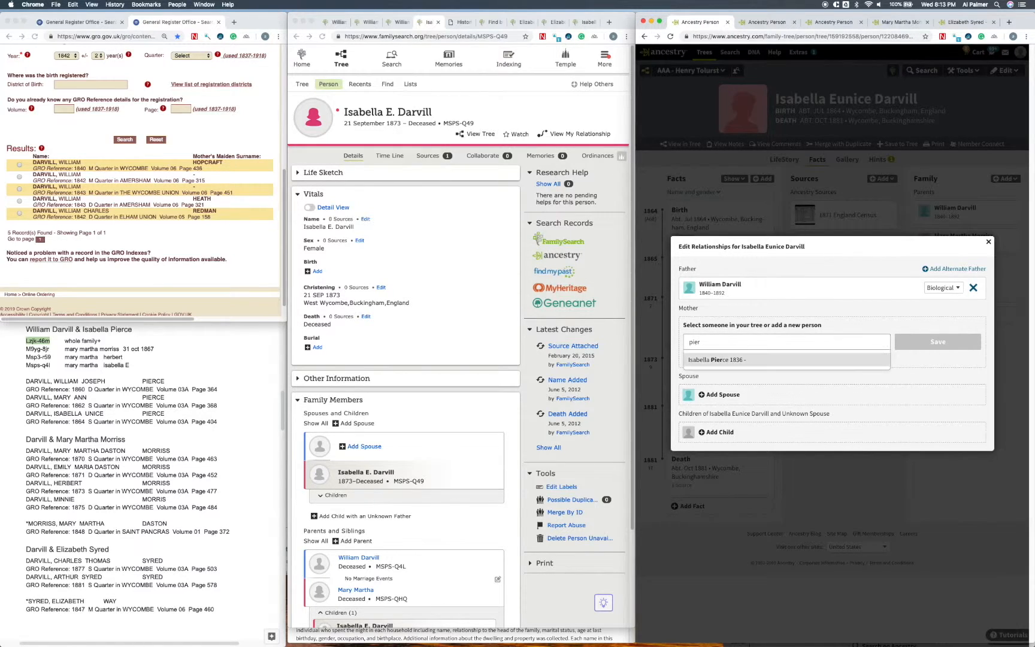
{"action": "left_click", "coordinate": [737, 360]}
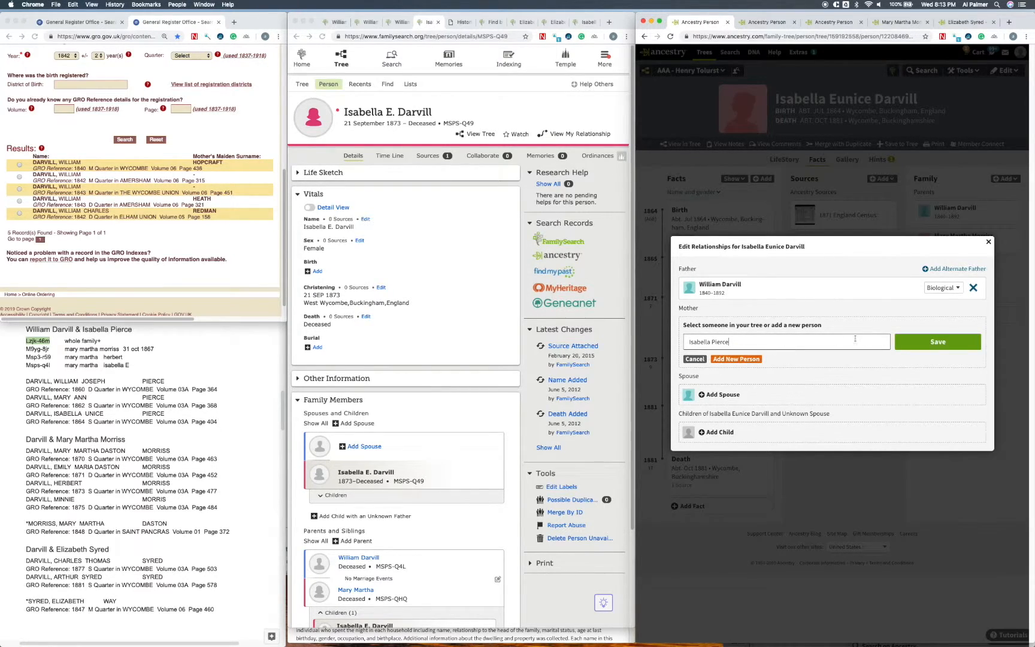
{"action": "left_click", "coordinate": [916, 344]}
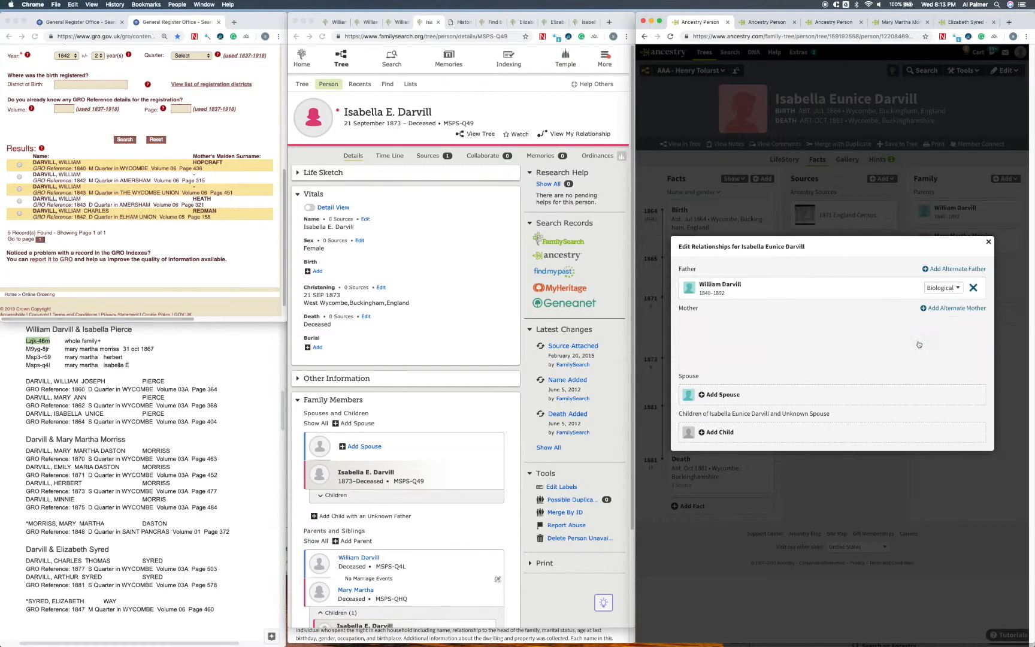
{"action": "left_click", "coordinate": [987, 258]}
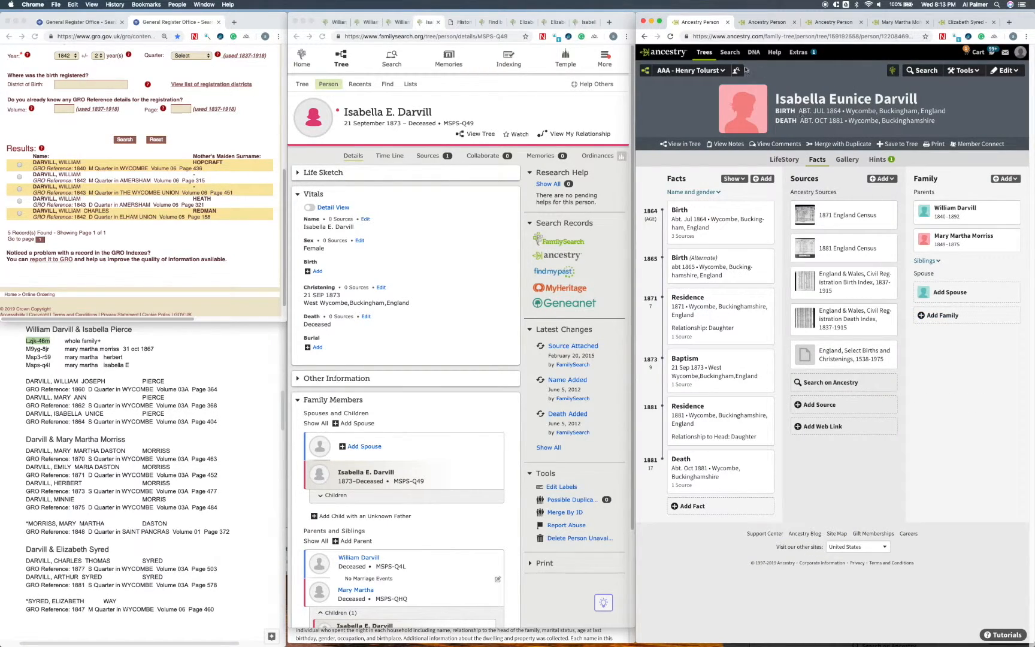
Step: Reload the father's Ancestry profile to check his children by each wife, and return to the FamilySearch profile with the 1867 marriage
{"action": "left_click", "coordinate": [764, 24]}
{"action": "left_click", "coordinate": [670, 36]}
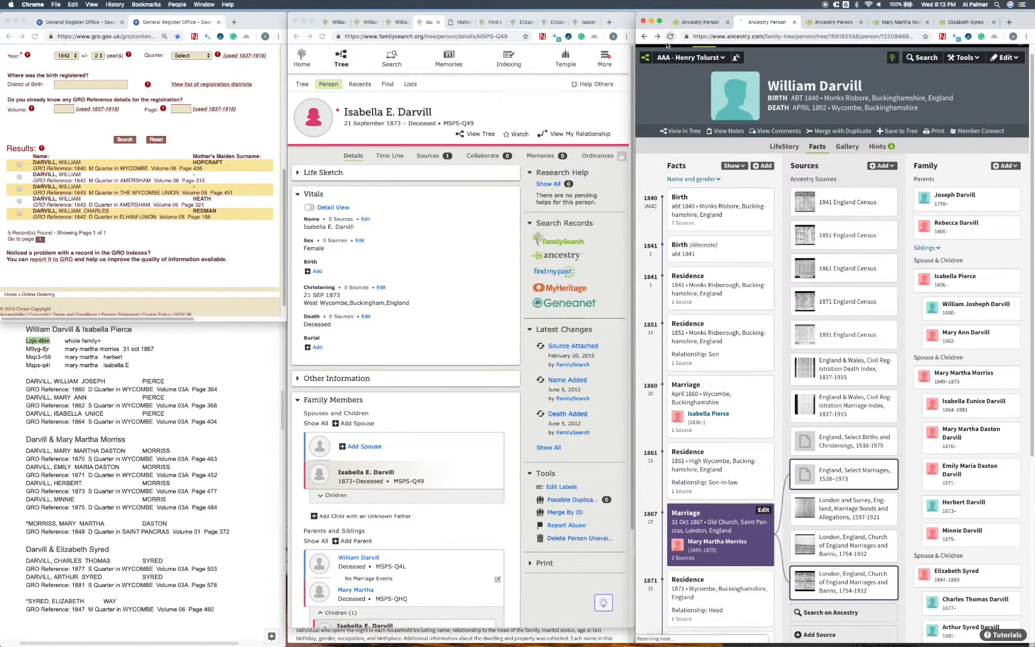
{"action": "mouse_move", "coordinate": [946, 367]}
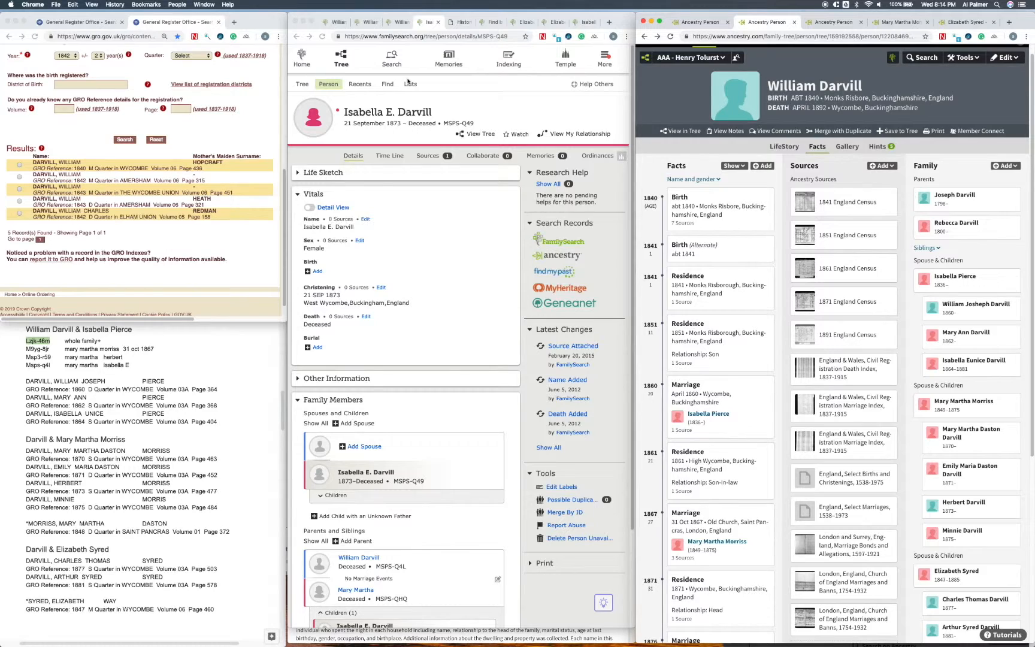
{"action": "left_click", "coordinate": [339, 23]}
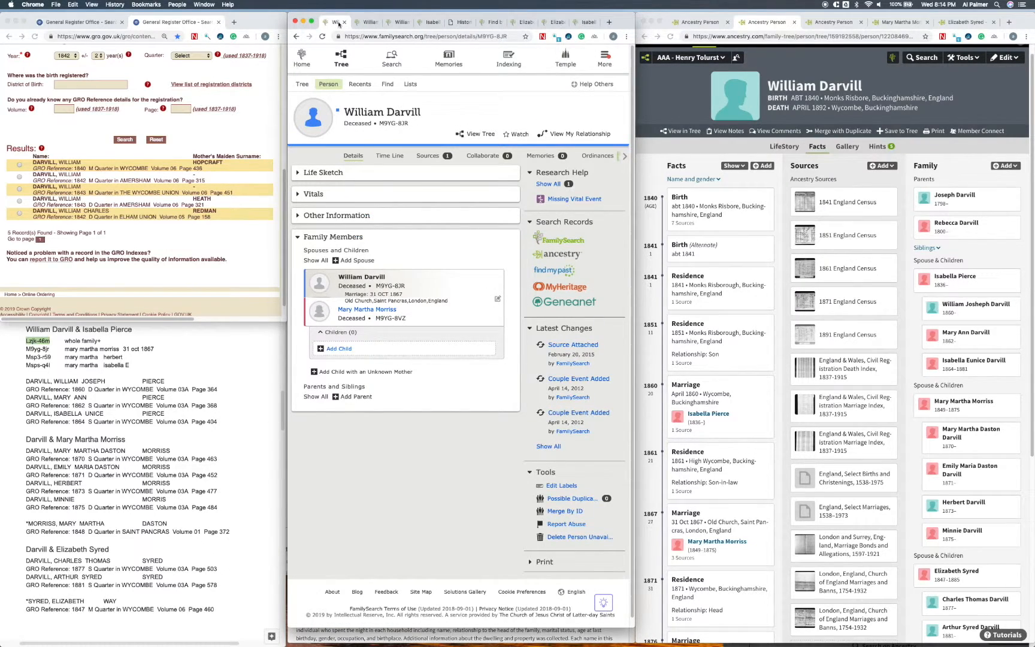